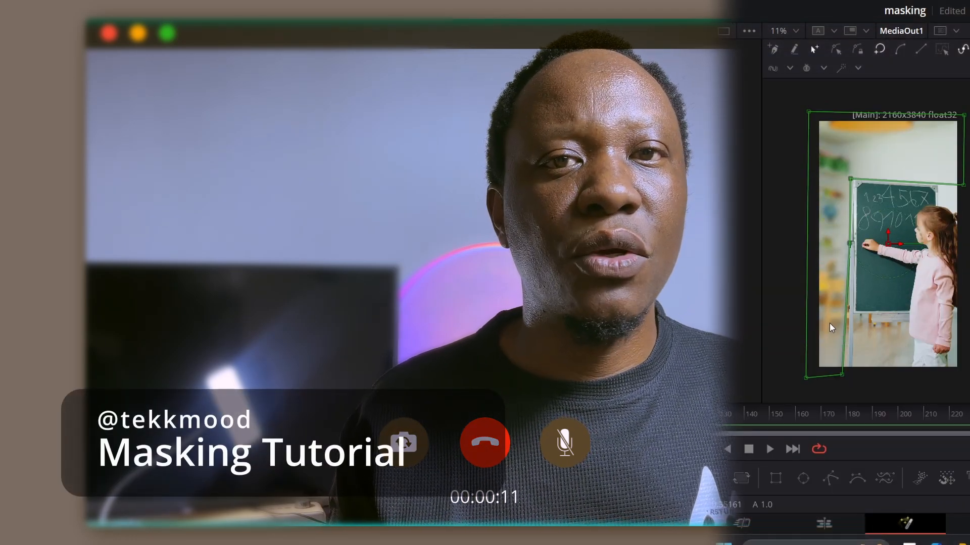
scroll(832, 329, "up", 5)
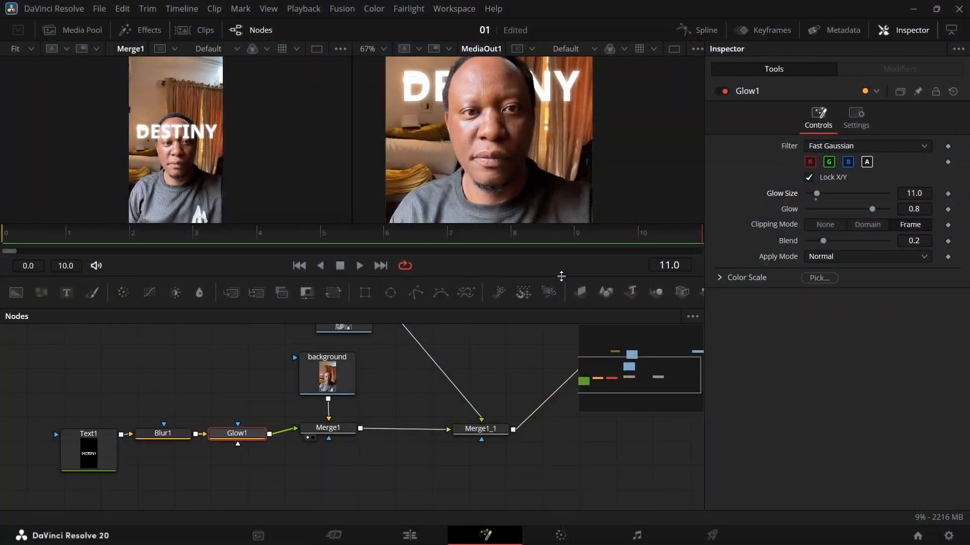
Step: Insert a Transform node between Text1 and Blur1 and shift the DESTINY text downward in the image
left_click_drag(561, 276, 561, 316)
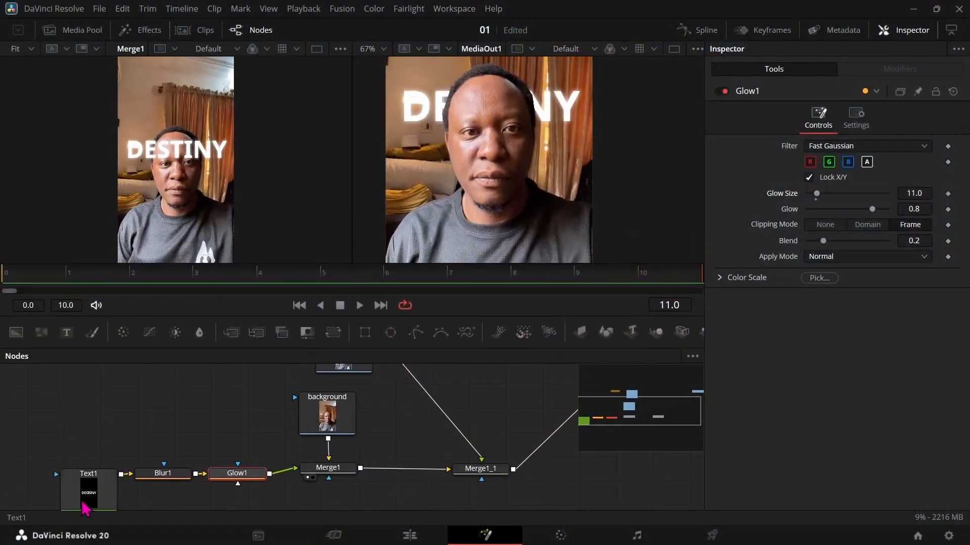
left_click_drag(94, 482, 49, 479)
left_click(334, 333)
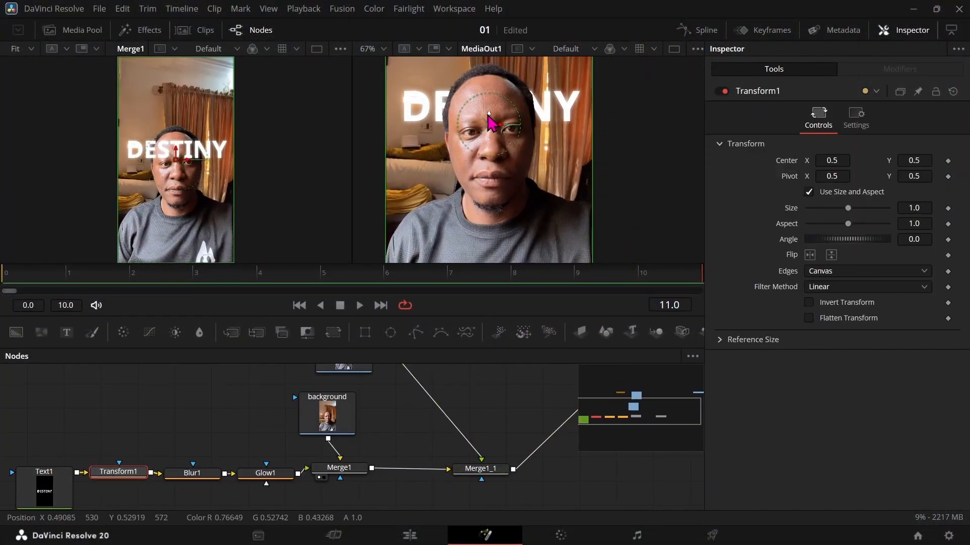
left_click_drag(493, 112, 496, 129)
left_click_drag(495, 129, 493, 143)
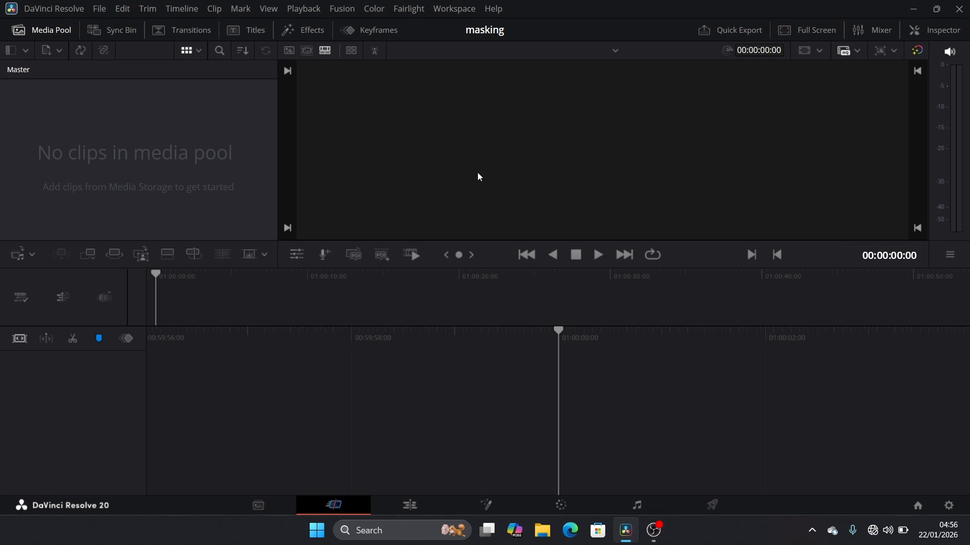
Step: On the Edit page, create a new Fusion composition clip named "basics" in the Master bin
left_click(416, 508)
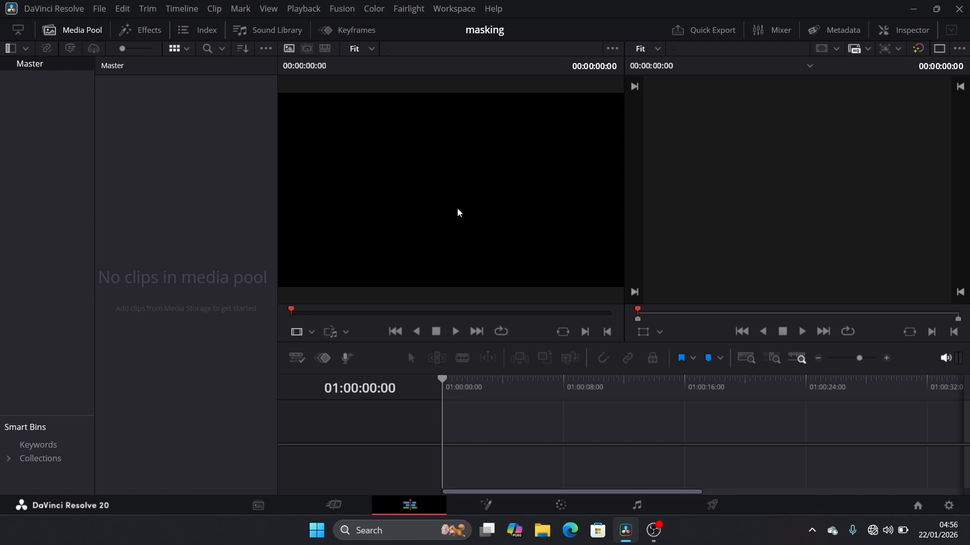
left_click(51, 32)
left_click(51, 32)
right_click(135, 151)
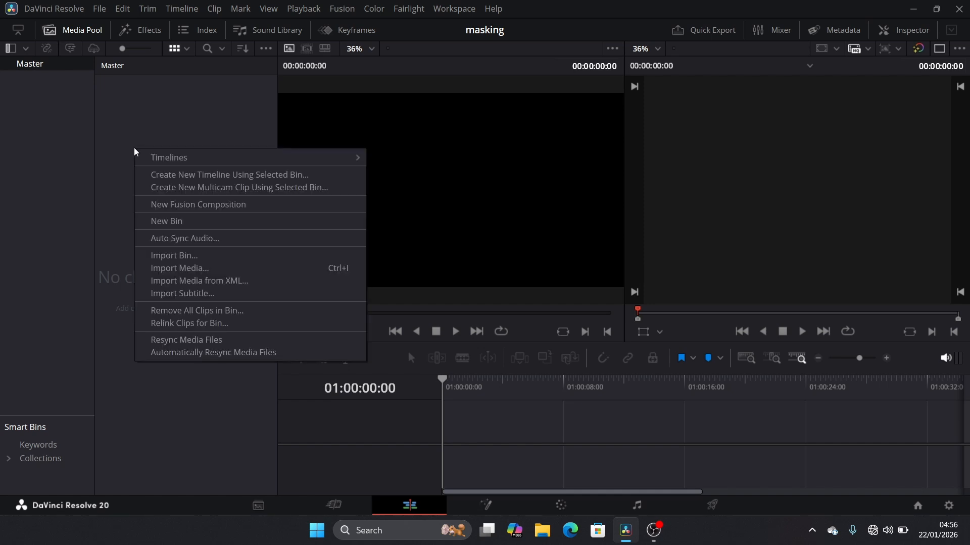
left_click(156, 205)
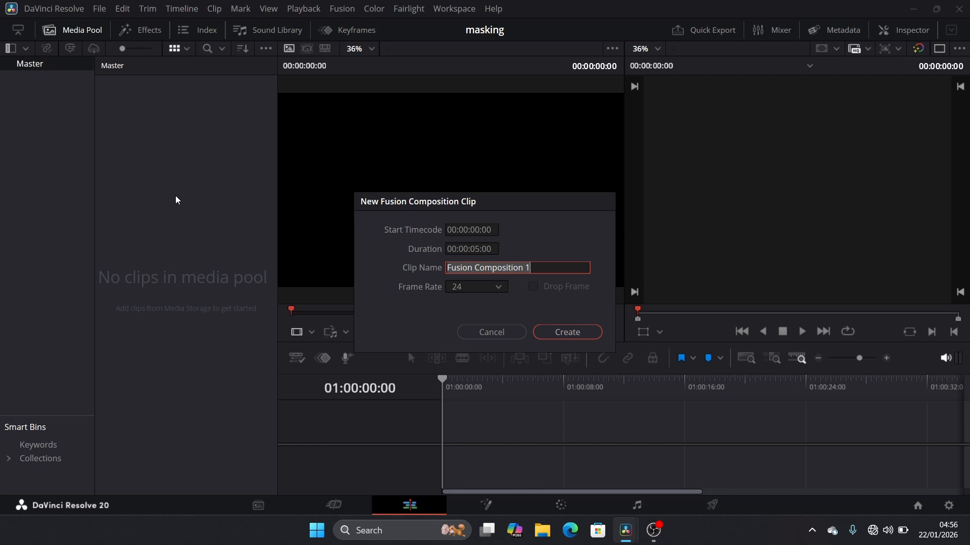
type("basic")
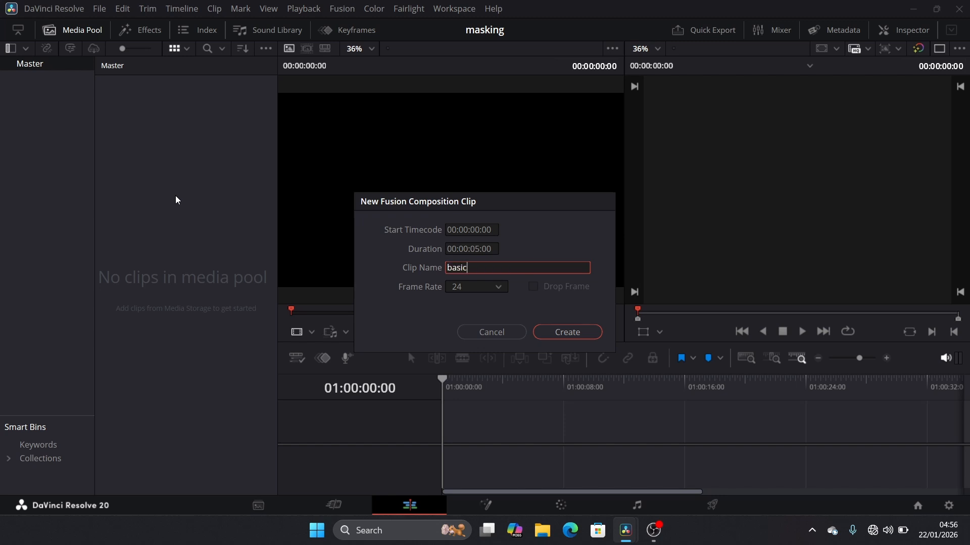
type("s")
left_click(563, 334)
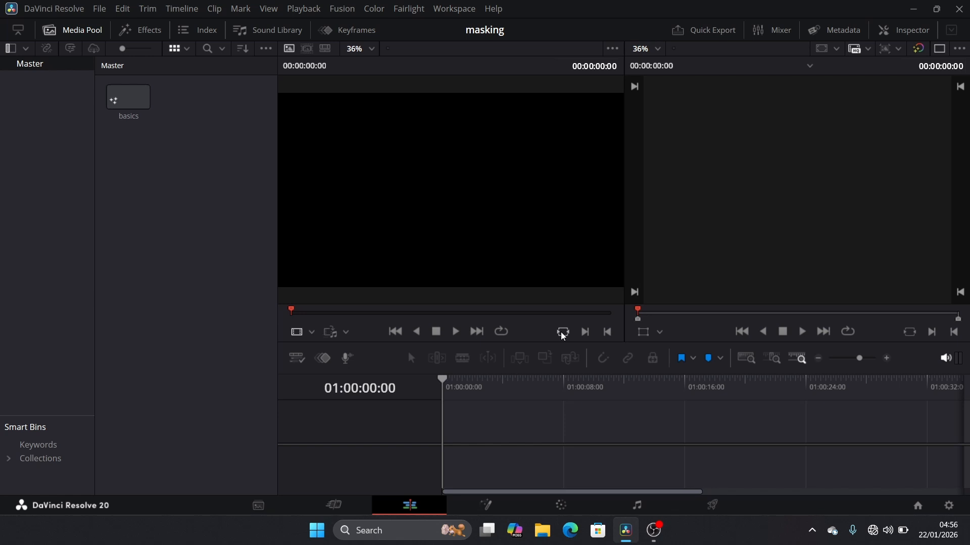
Step: Create a new timeline named "basic" in the Master bin
right_click(197, 116)
mouse_move(211, 124)
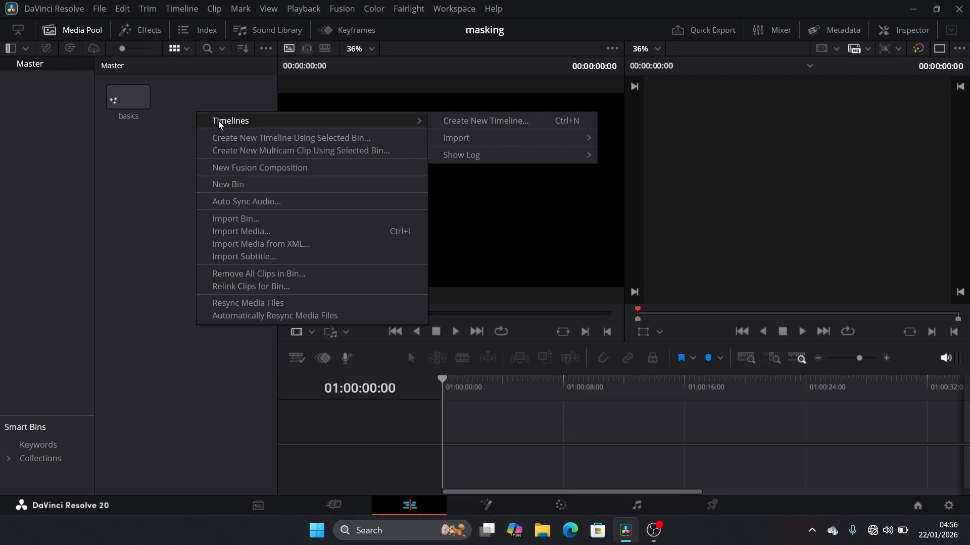
left_click(455, 121)
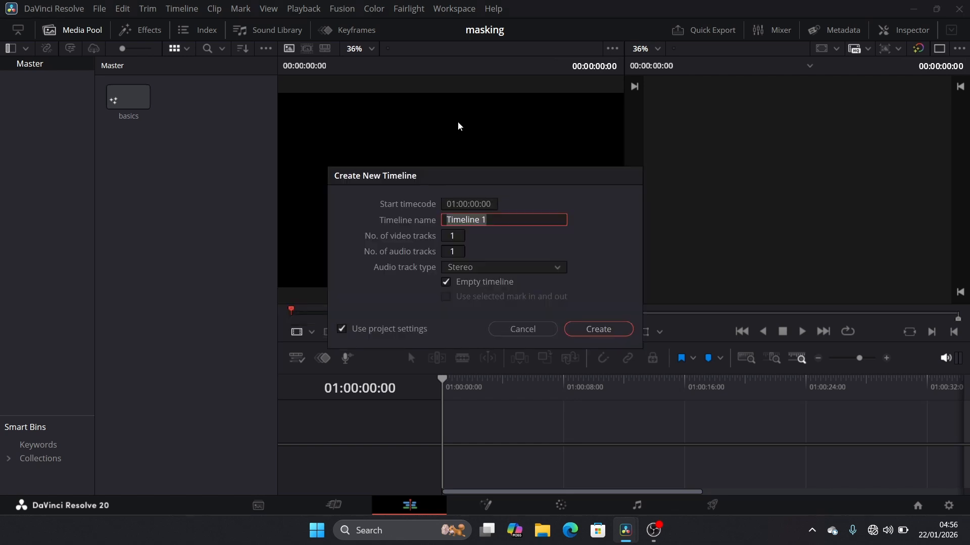
type("basic")
left_click(580, 330)
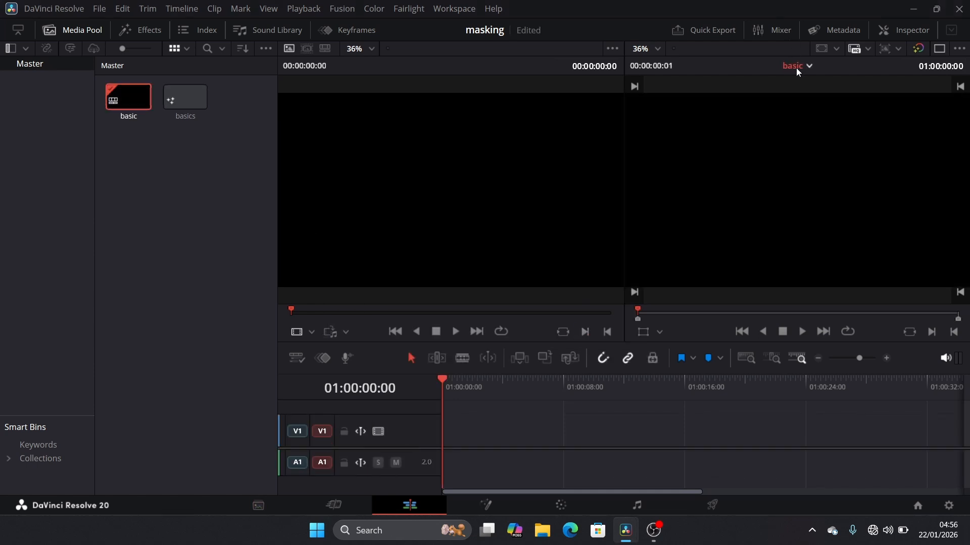
Step: Reset the UI layout and enlarge the viewers relative to the timeline
left_click(444, 10)
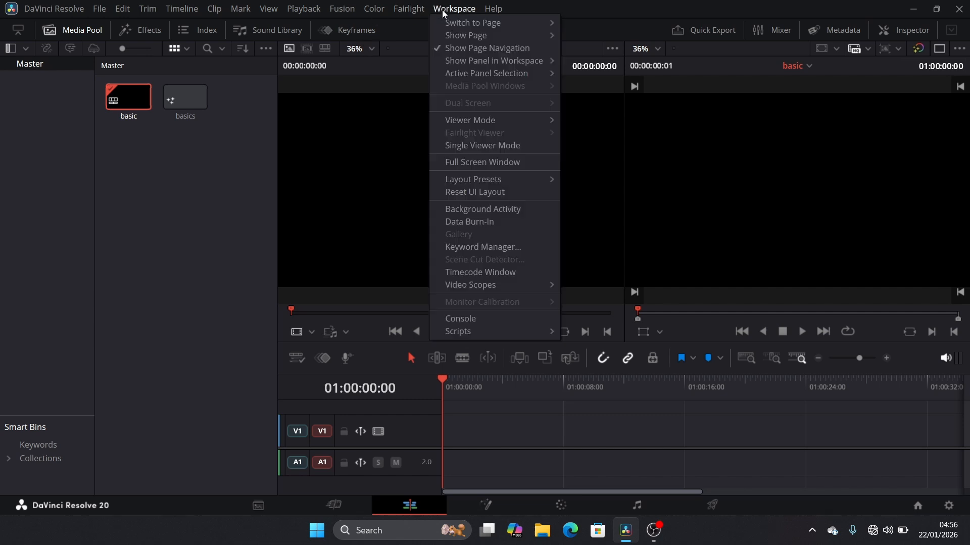
left_click(456, 194)
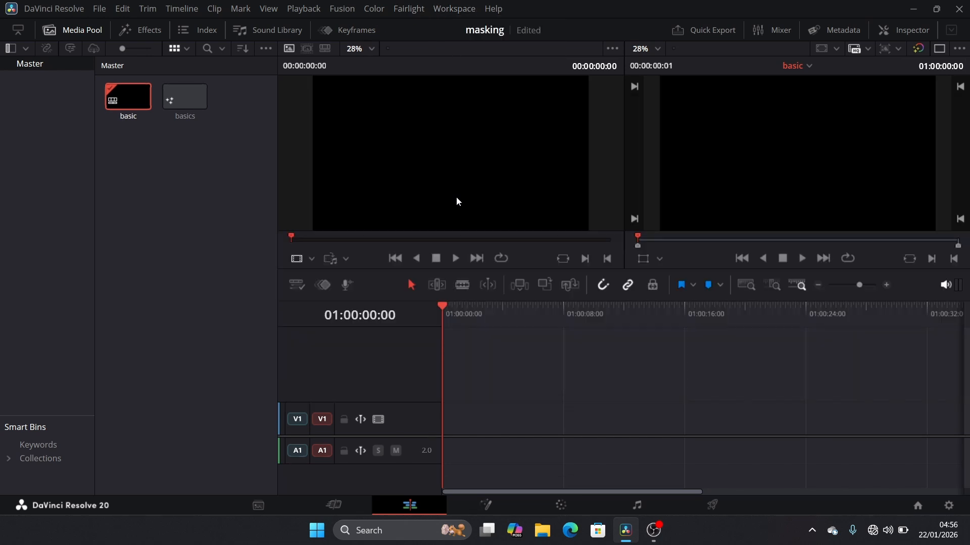
left_click_drag(387, 269, 401, 379)
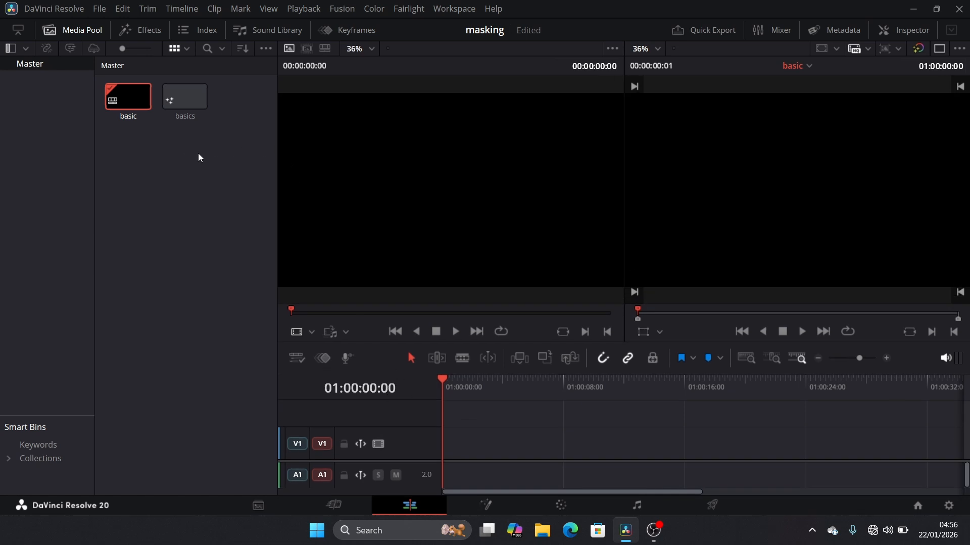
Step: Place the basics composition at the start of video track V1 and hide the Media Pool
left_click(76, 30)
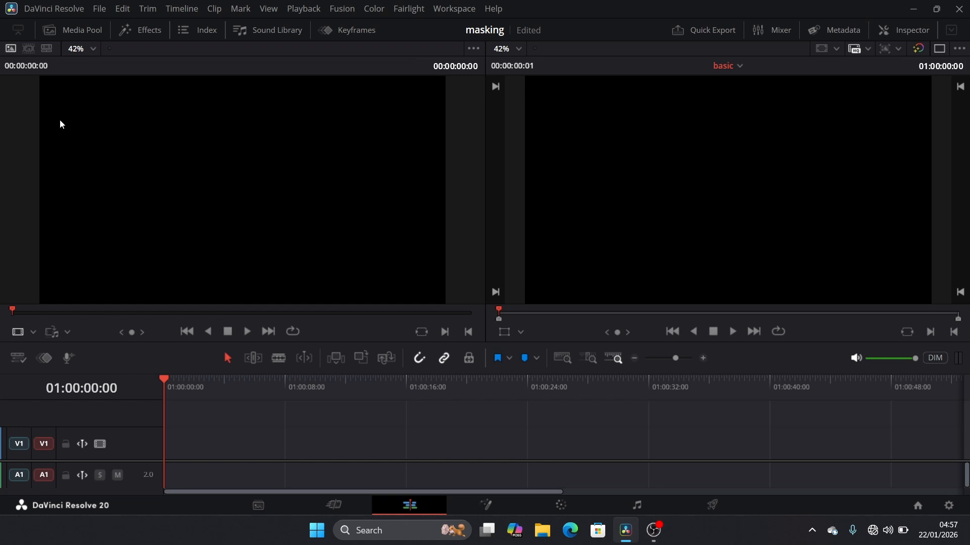
left_click(73, 29)
left_click_drag(171, 100, 437, 462)
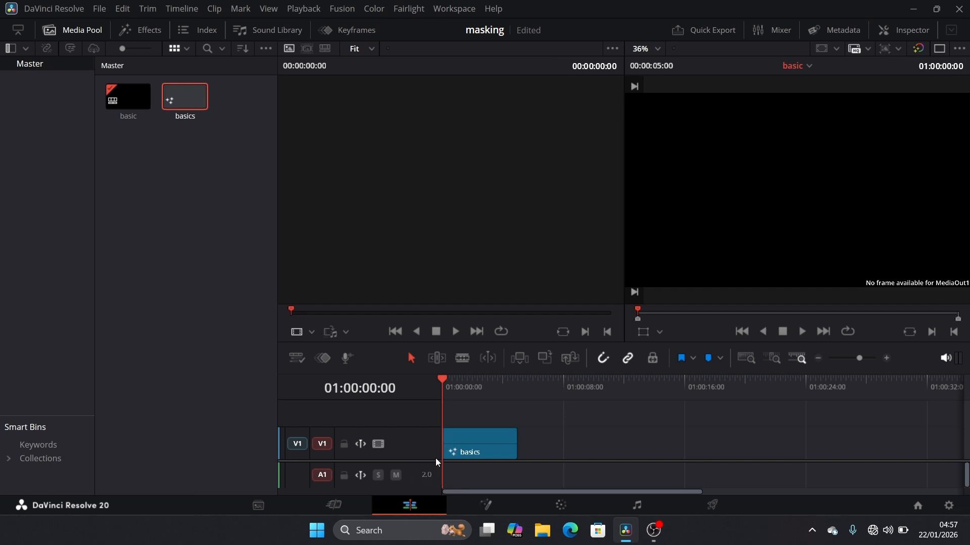
left_click(50, 31)
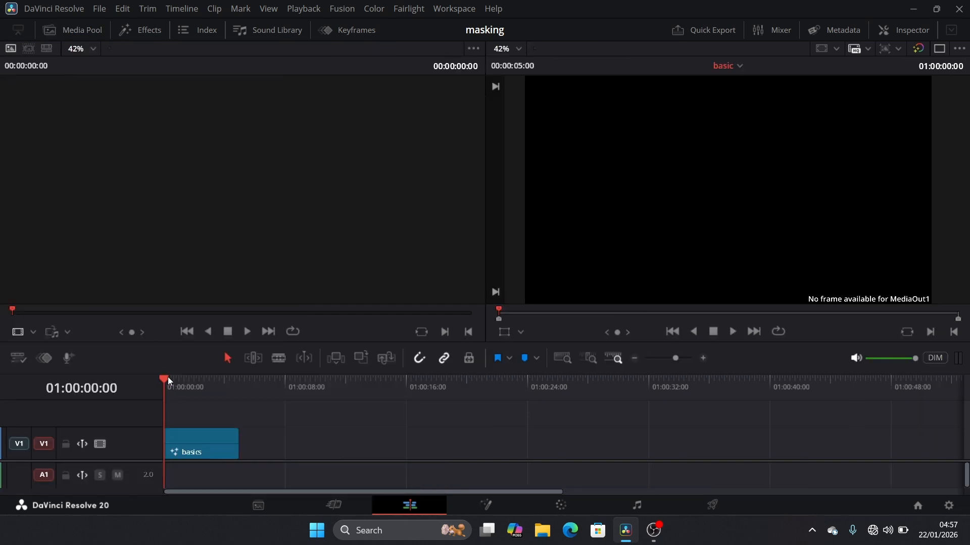
Step: Return the playhead to the timeline start and open the basics clip in the Fusion page
left_click_drag(166, 386, 190, 386)
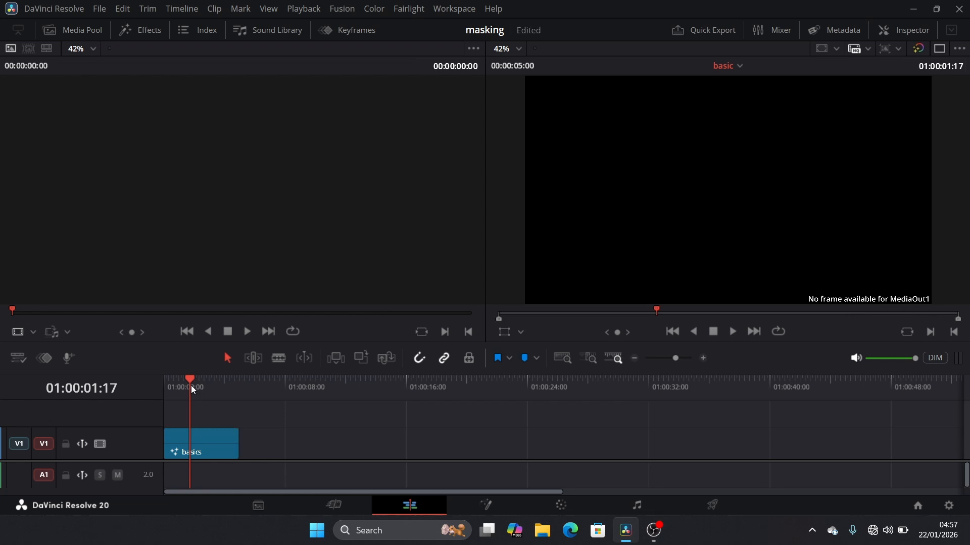
left_click_drag(191, 386, 162, 387)
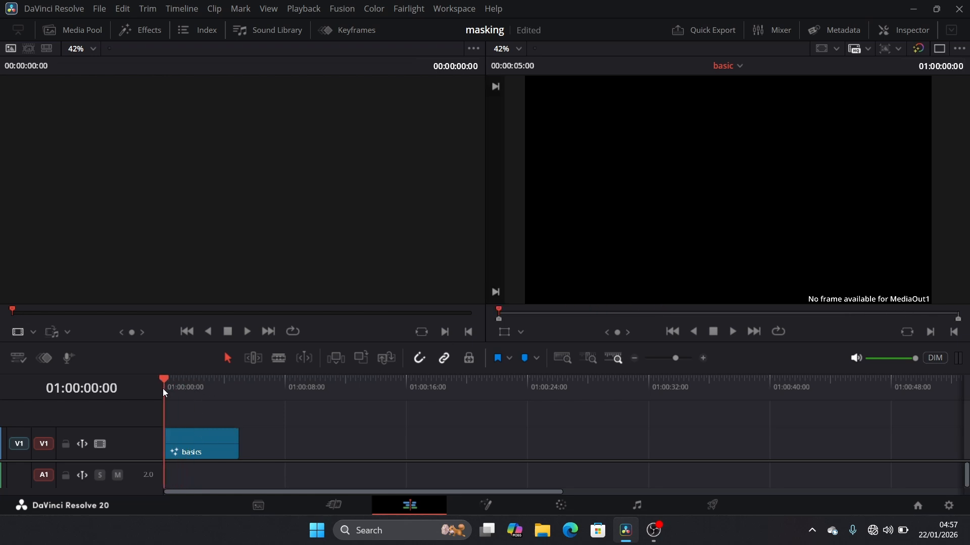
left_click(197, 438)
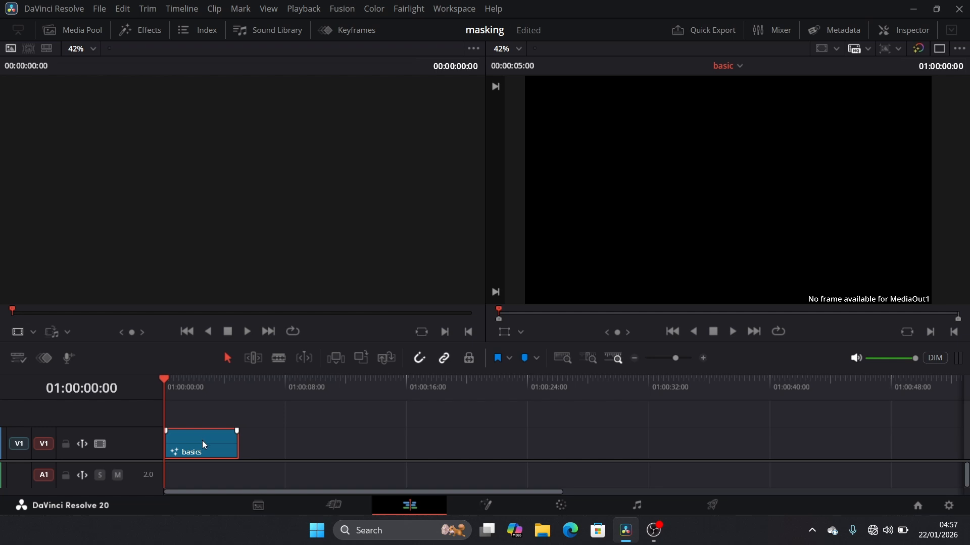
right_click(199, 453)
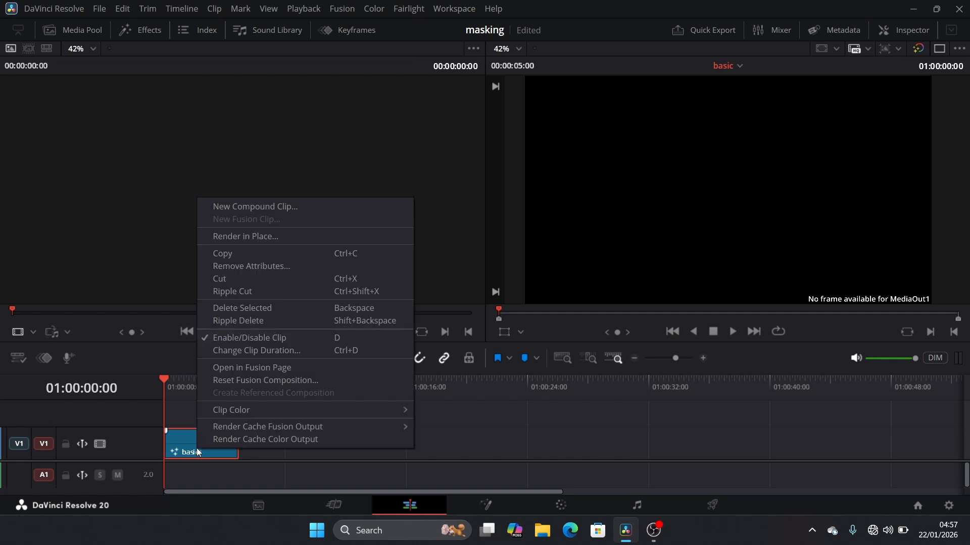
left_click(229, 373)
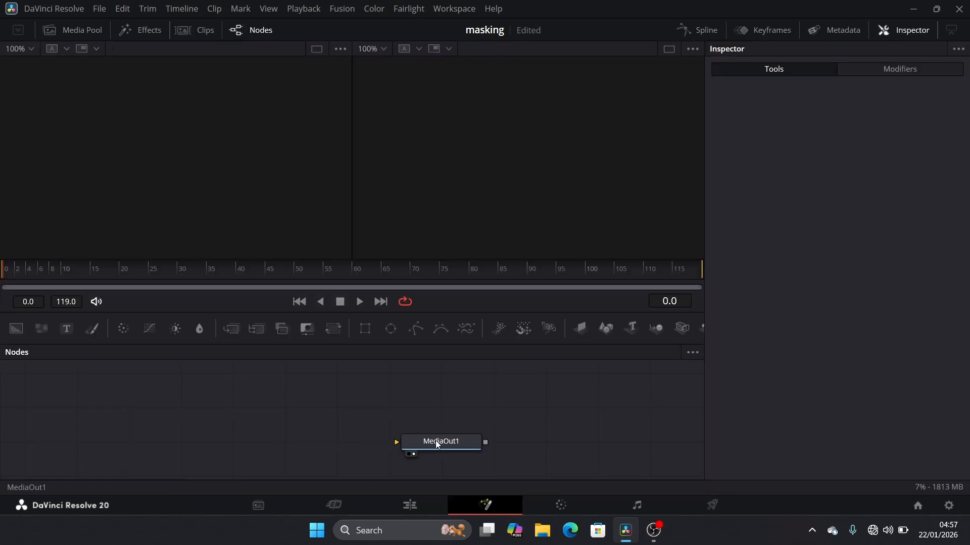
Step: Add a Background node, detach the Merge node from the flow and connect Background1 directly to MediaOut1
left_click_drag(435, 440, 436, 423)
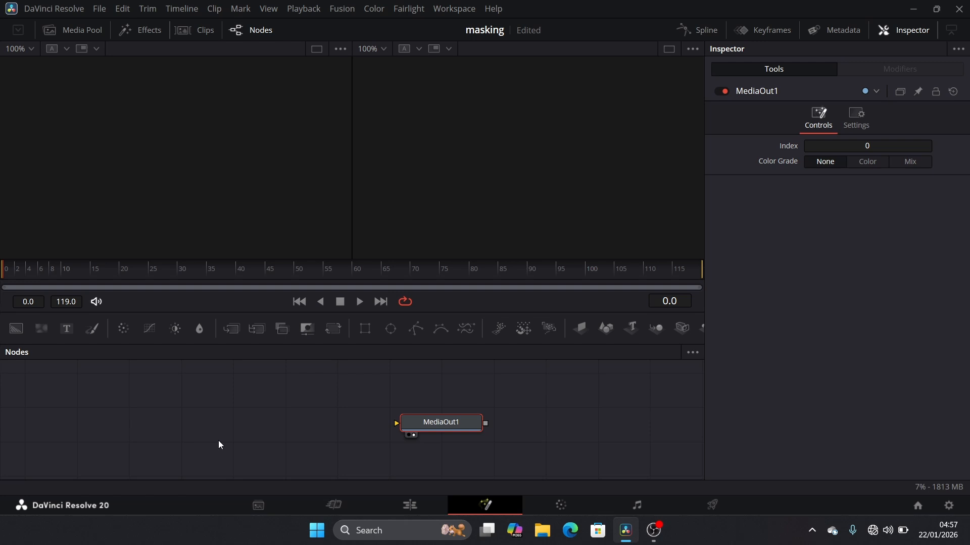
left_click(20, 333)
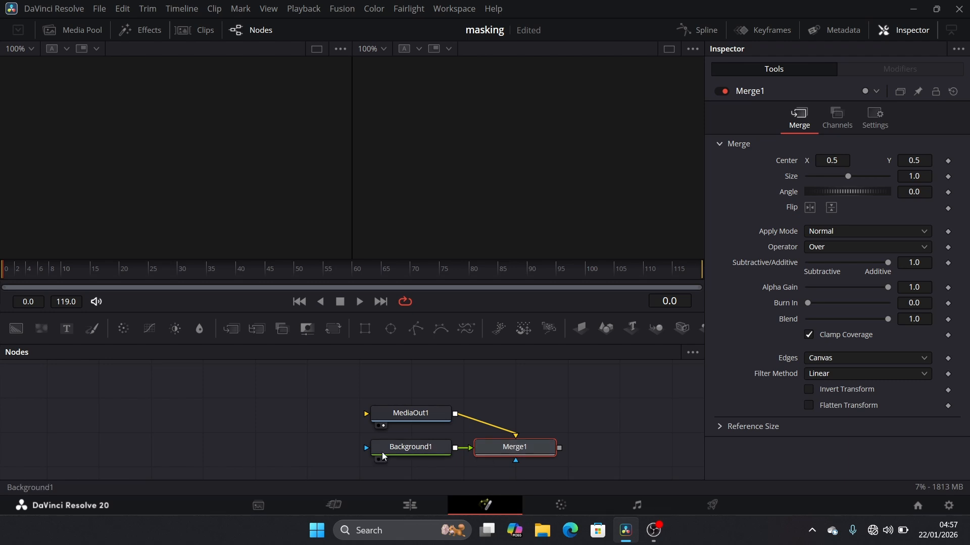
left_click_drag(407, 416, 641, 446)
left_click_drag(404, 452, 302, 447)
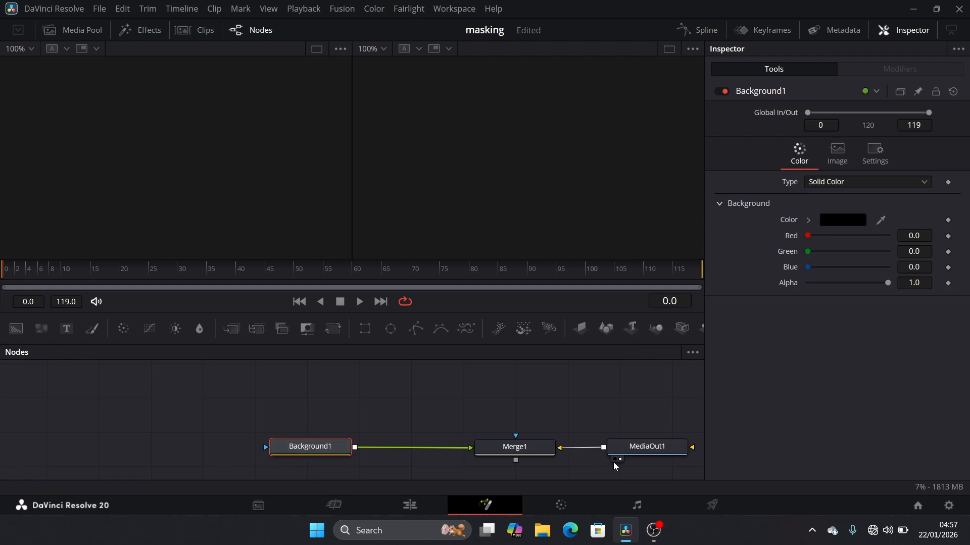
left_click(644, 450)
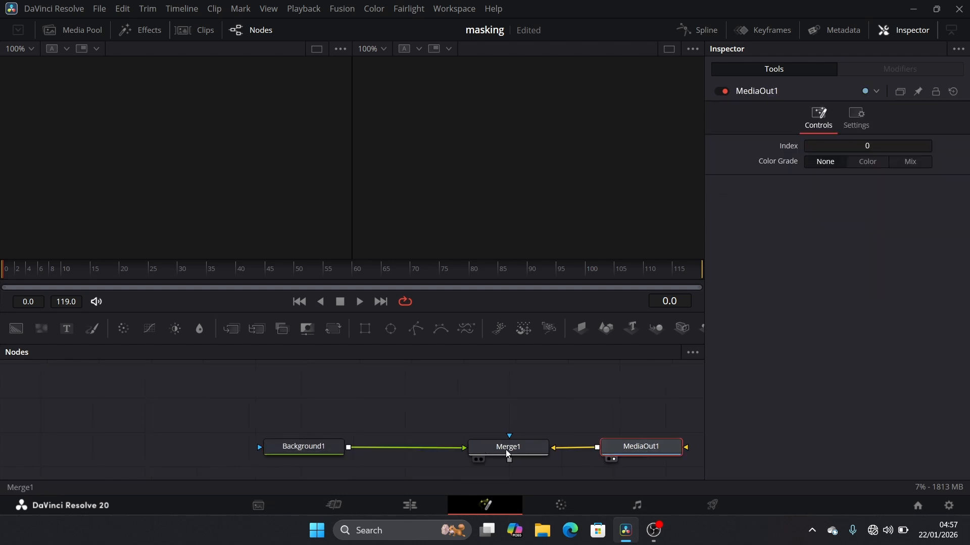
left_click_drag(510, 452, 175, 402)
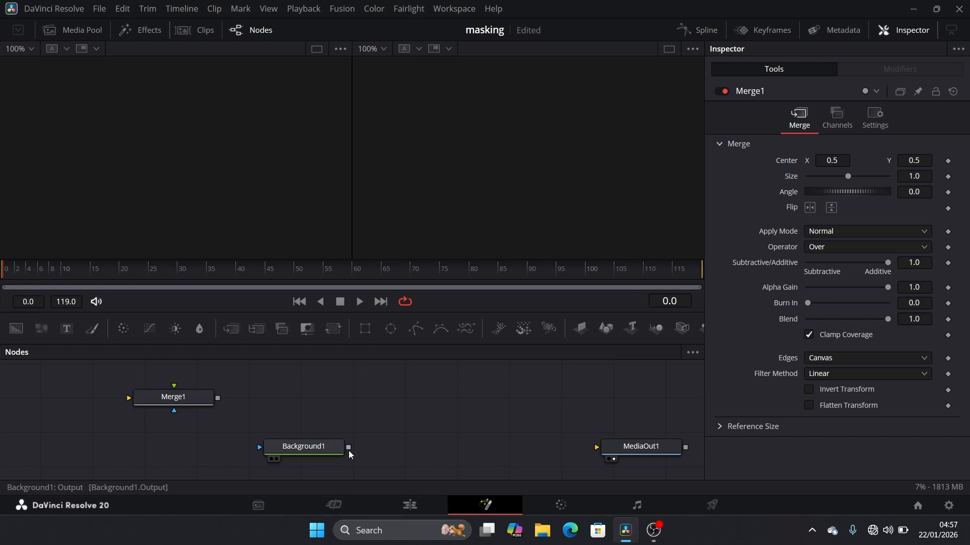
left_click_drag(349, 448, 555, 455)
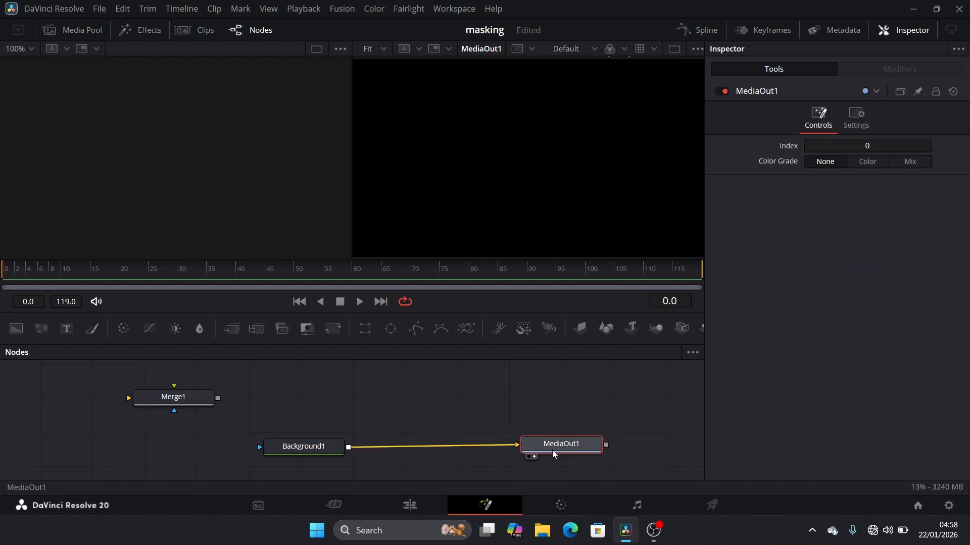
Step: Set the Background1 color to light blue with hue 0.528, saturation 0.675 and value 0.819
left_click(298, 448)
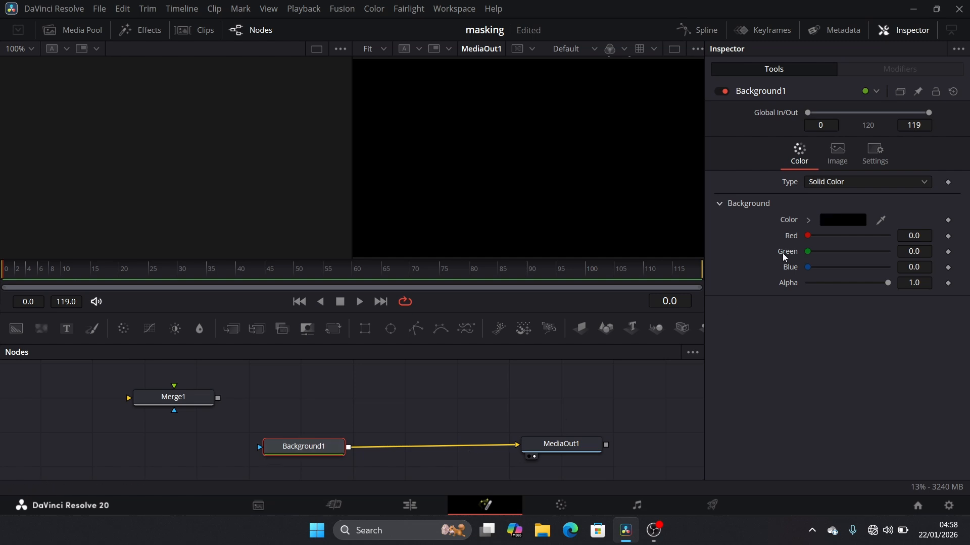
left_click(808, 221)
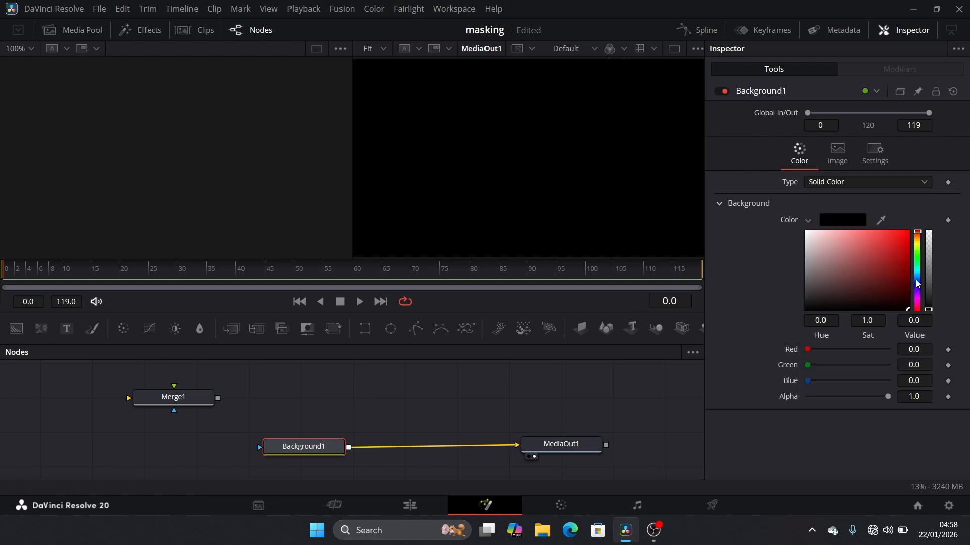
mouse_move(918, 283)
left_mouse_down()
mouse_move(918, 272)
mouse_move(887, 269)
mouse_move(880, 253)
mouse_move(916, 271)
left_mouse_up()
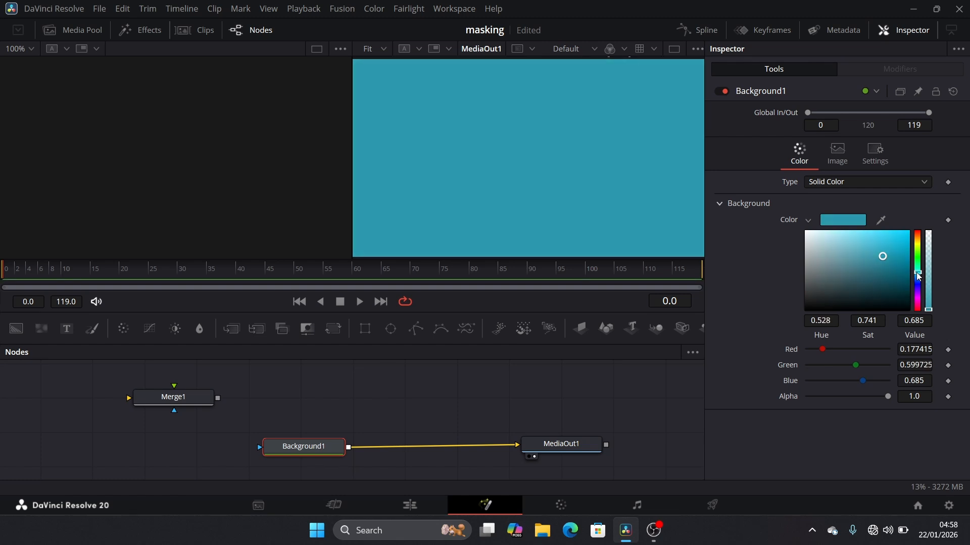
left_click_drag(865, 244, 876, 246)
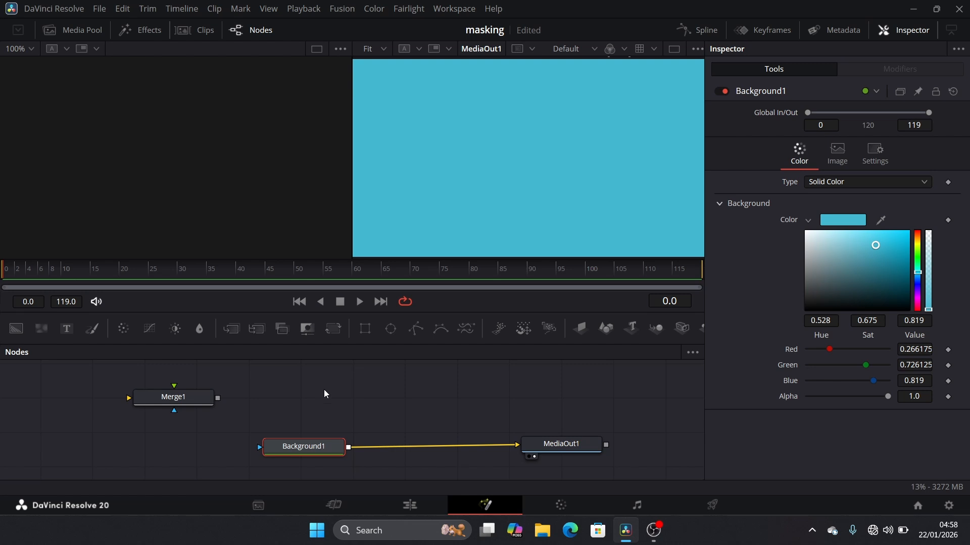
Step: Add a Rectangle mask node and connect it to the mask input of Background1
left_click_drag(325, 450, 327, 446)
left_click(339, 407)
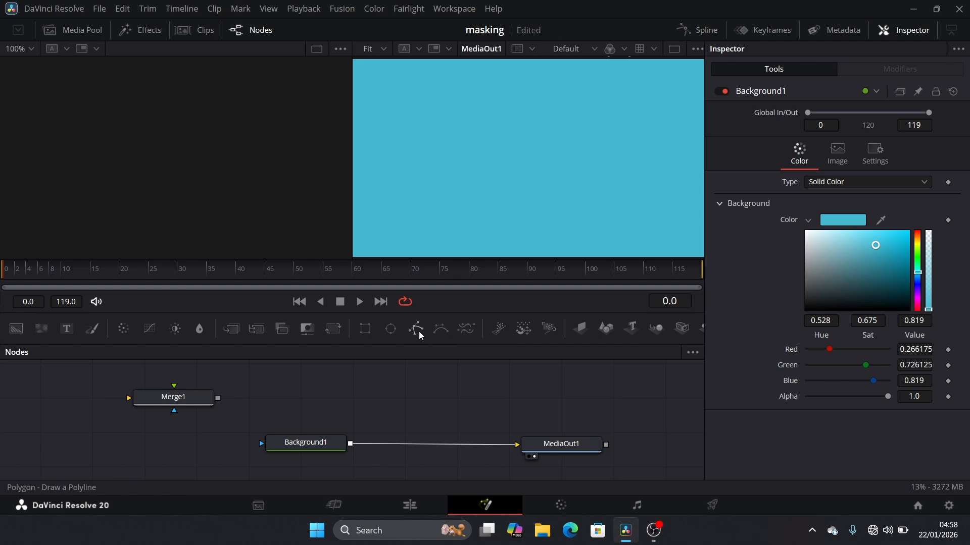
left_click(366, 329)
left_click_drag(354, 407, 307, 440)
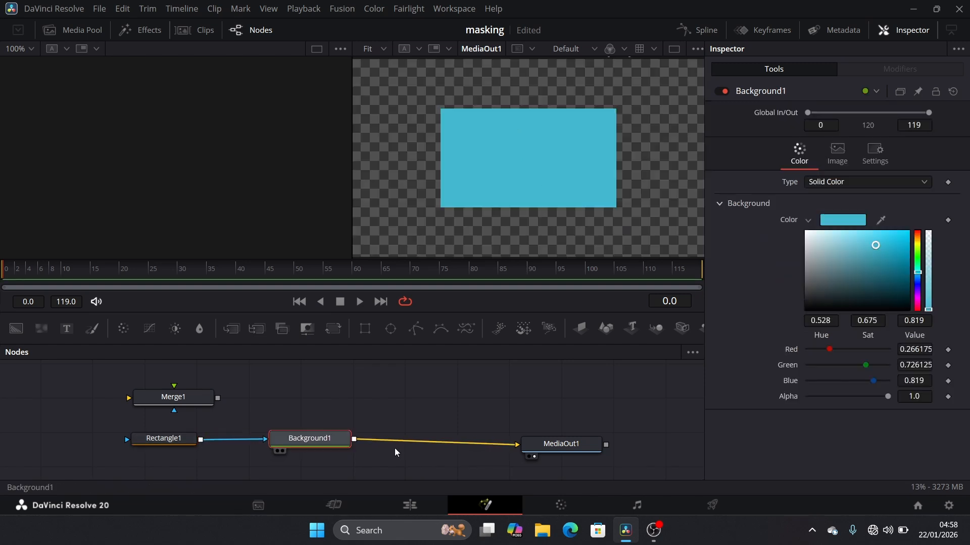
Step: Align MediaOut1 level with Background1 in the node flow and select the Rectangle1 mask for editing
left_click_drag(561, 445, 554, 441)
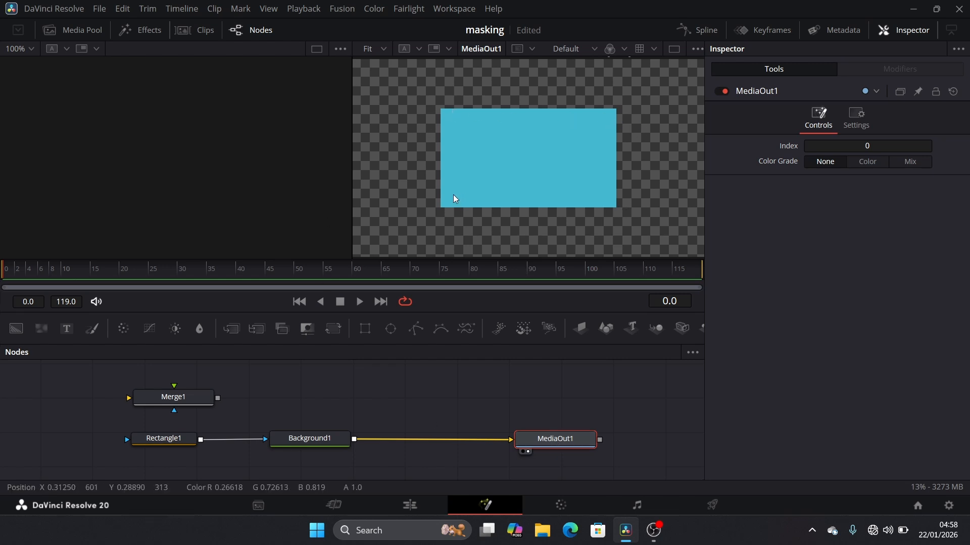
left_click(297, 439)
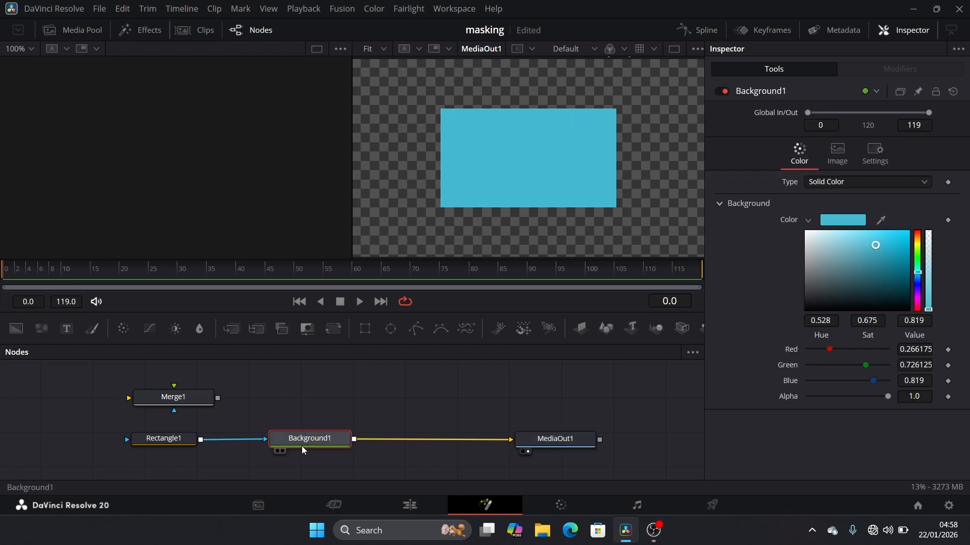
left_click(168, 445)
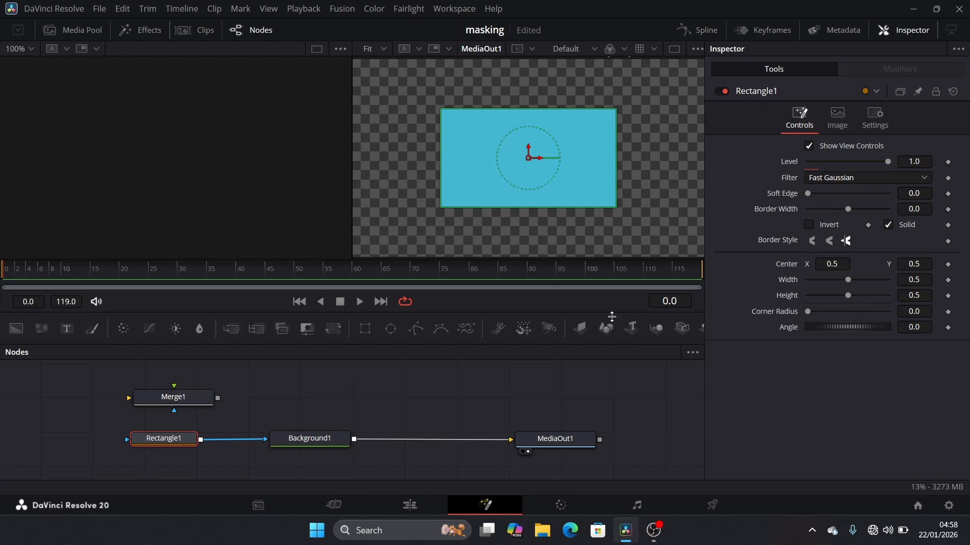
Step: Shrink the Rectangle1 mask to a width of 0.252 and a height of 0.465
left_click_drag(850, 282, 830, 286)
left_click(887, 38)
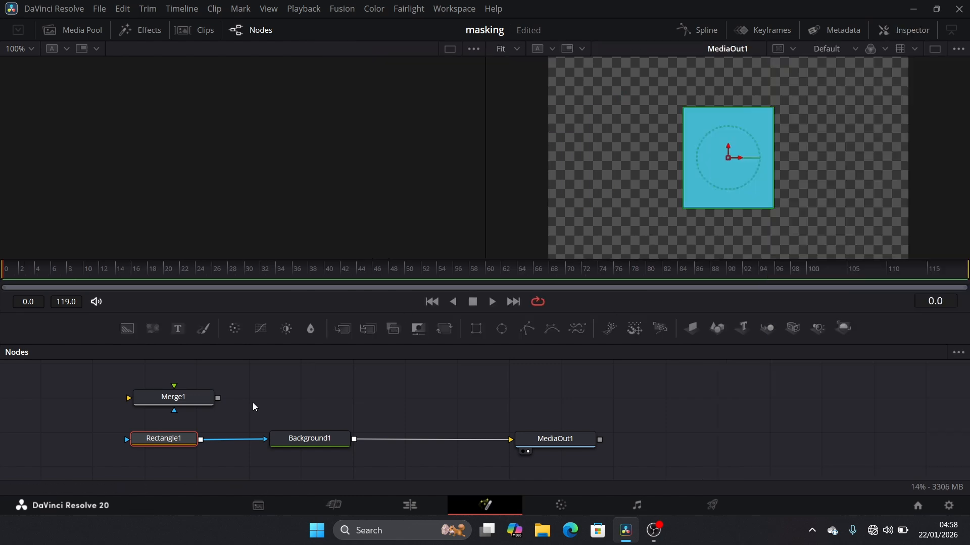
left_click(888, 31)
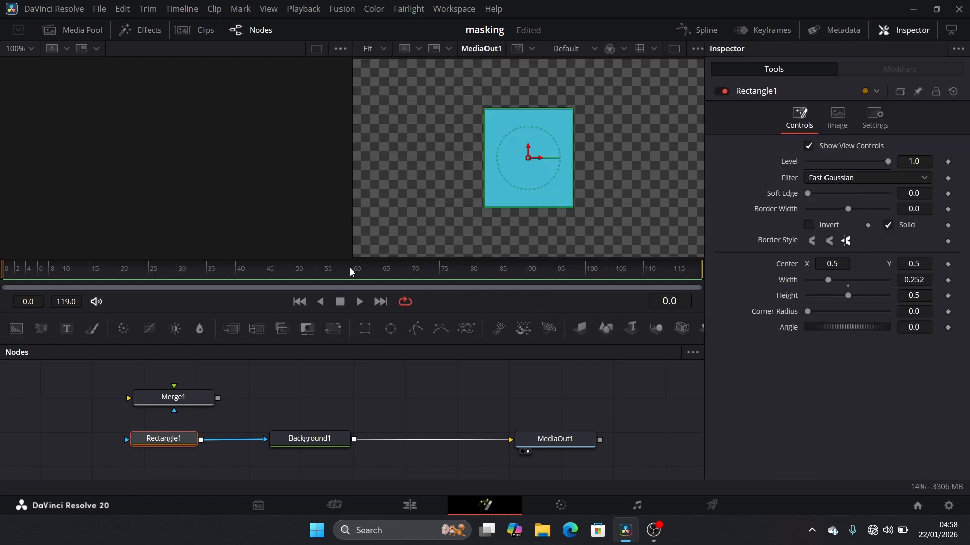
left_click_drag(848, 296, 844, 298)
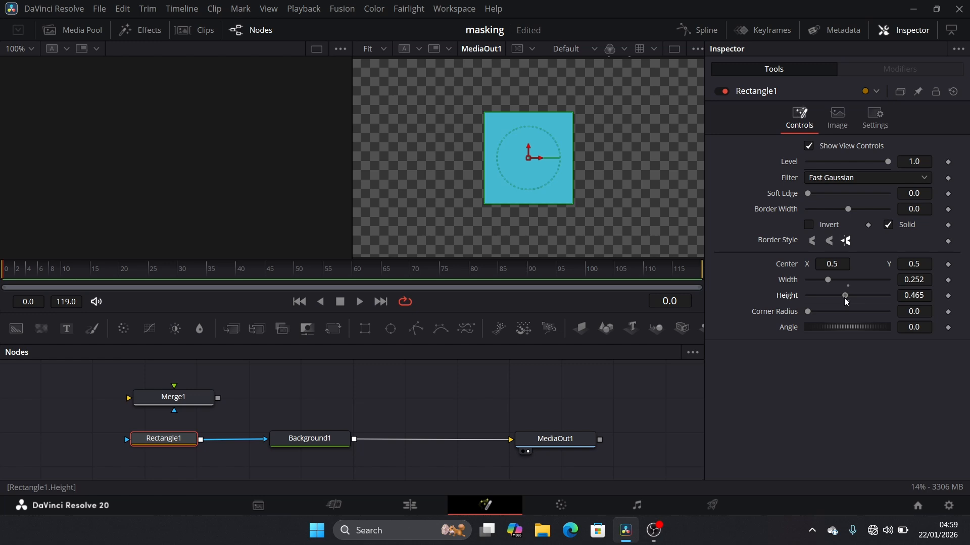
Step: Set both the width and height of the Rectangle1 mask to 0.4
left_click(918, 280)
type("0")
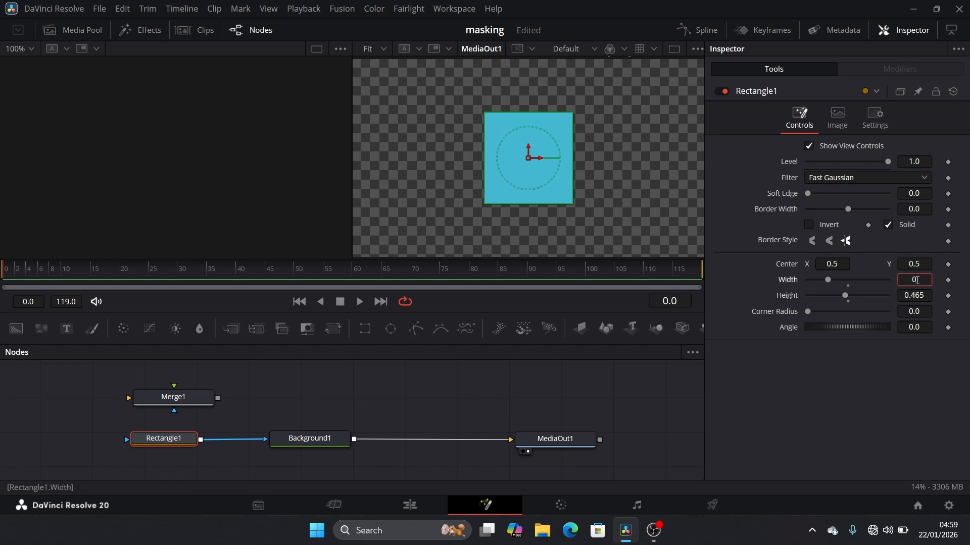
type(".4")
key("Tab")
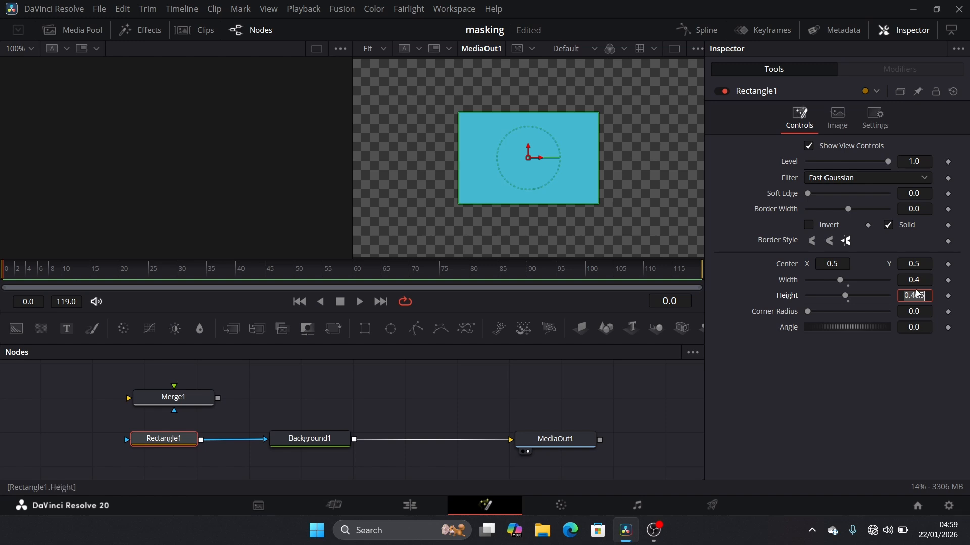
type("0.4")
key("Tab")
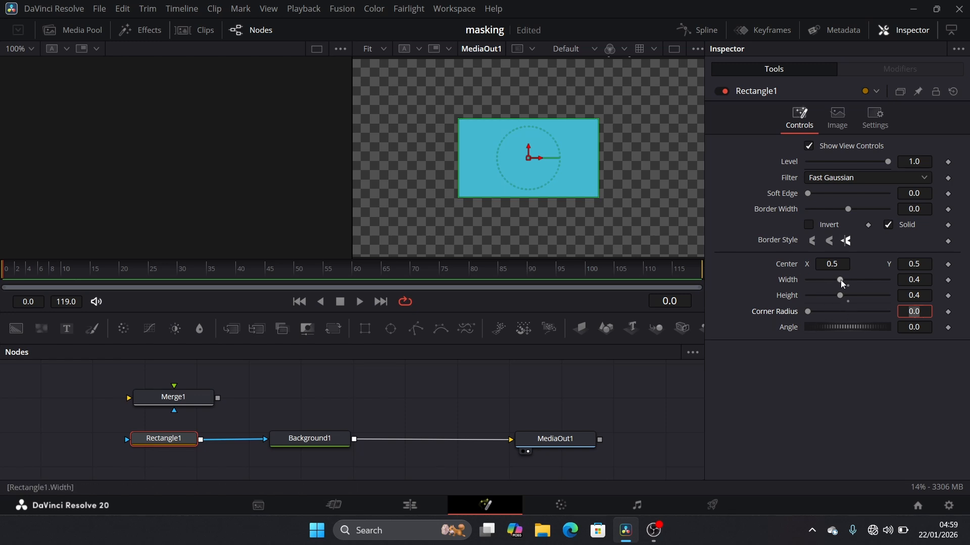
Step: Reduce the Rectangle1 mask to a width of 0.22 and a height of 0.354, and invert it
left_click_drag(841, 280, 837, 299)
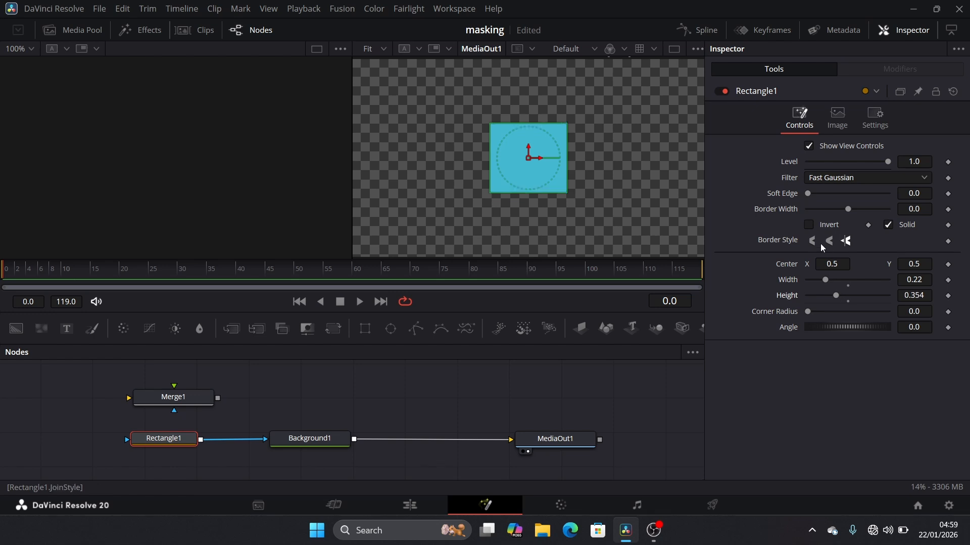
left_click(809, 225)
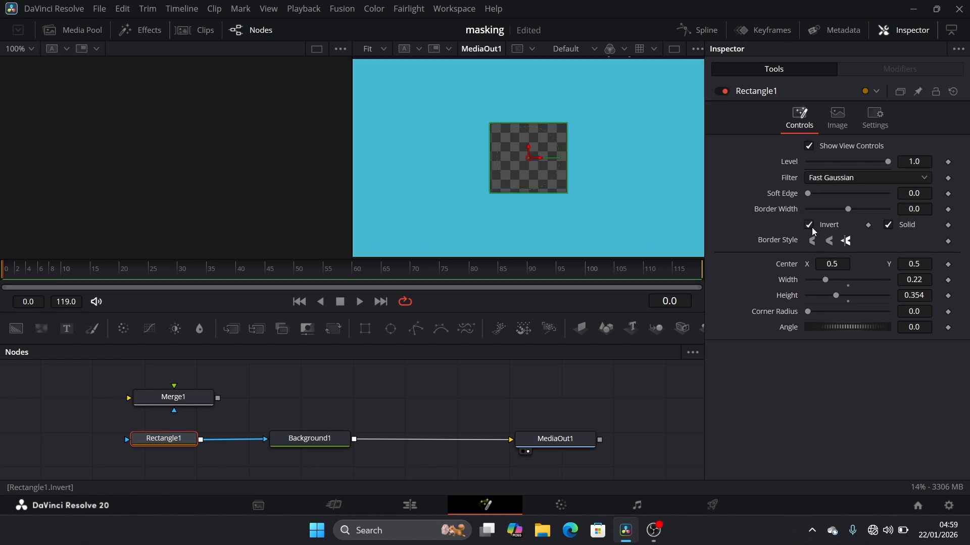
Step: Save the project and move the inverted mask to the frame's upper-left area, centered at about X 0.161, Y 0.752
key("ctrl+s")
scroll(473, 151, "down", 1)
scroll(487, 151, "up", 2)
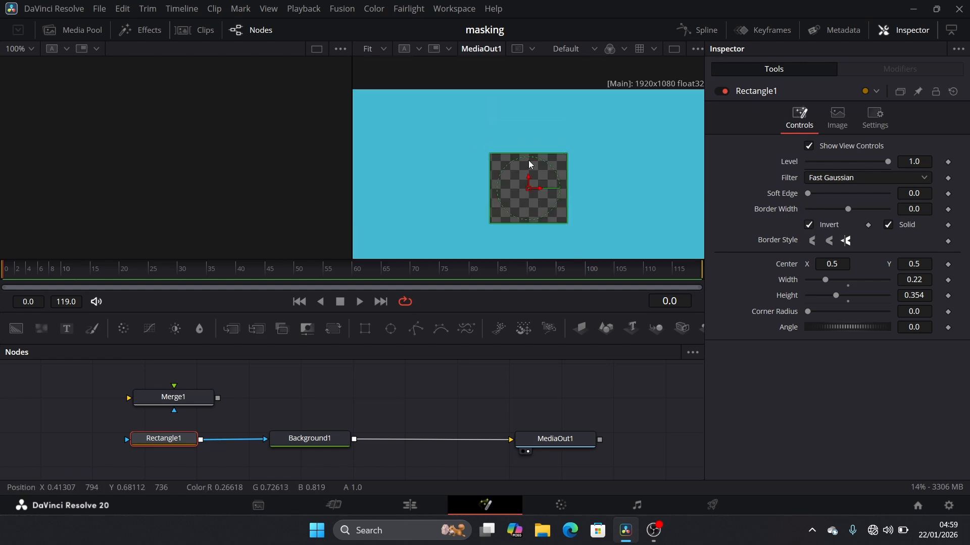
left_click_drag(524, 182, 422, 137)
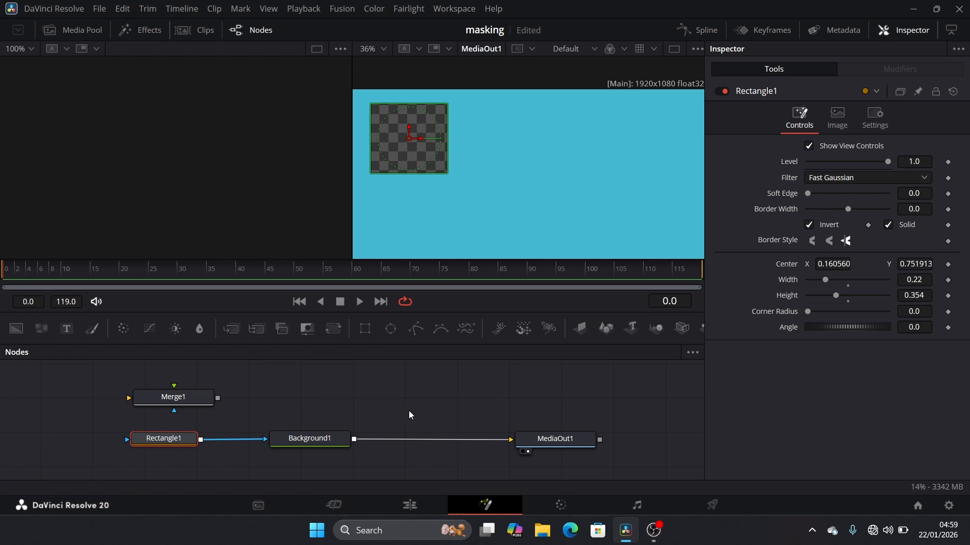
Step: Rename the Background1 node to "foreground" and deselect it
left_click(308, 442)
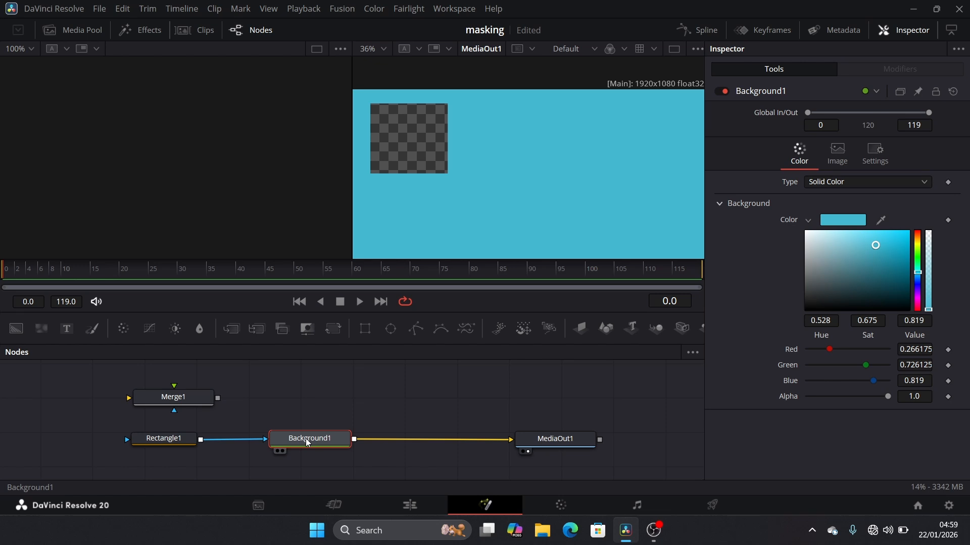
key("F2")
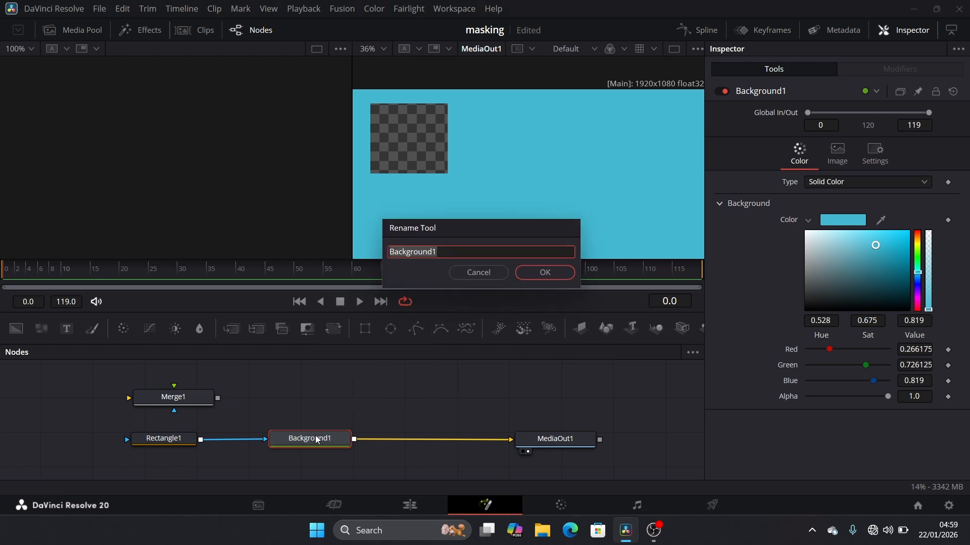
type("foreg")
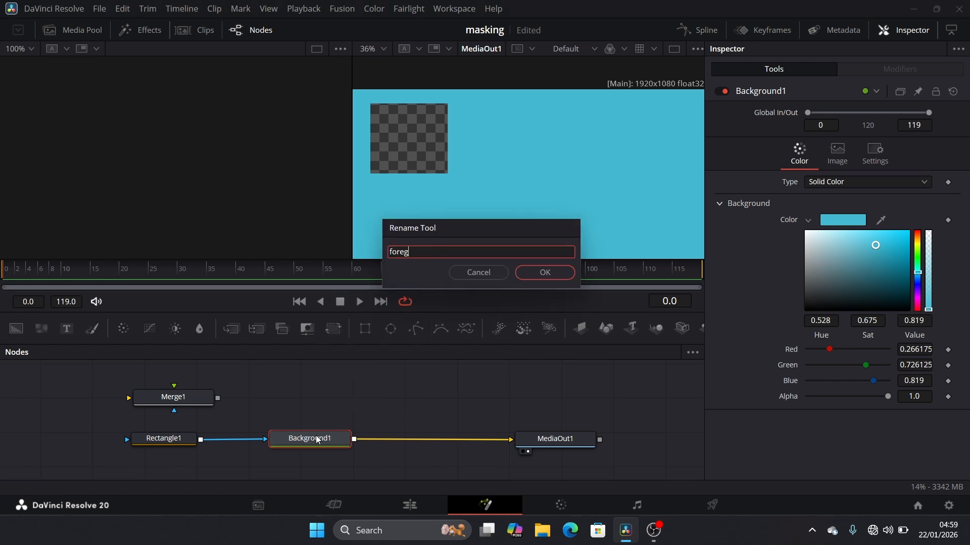
type("round")
key("Return")
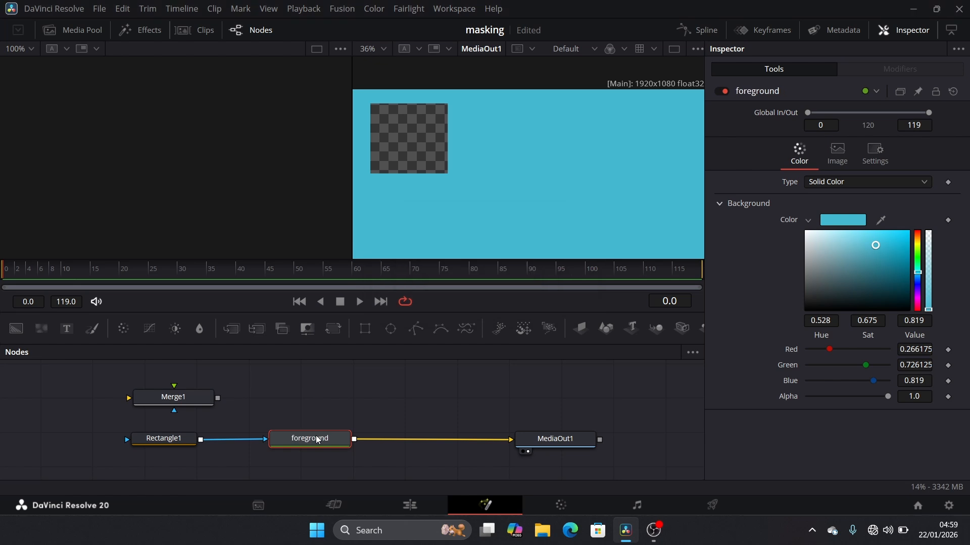
left_click(313, 414)
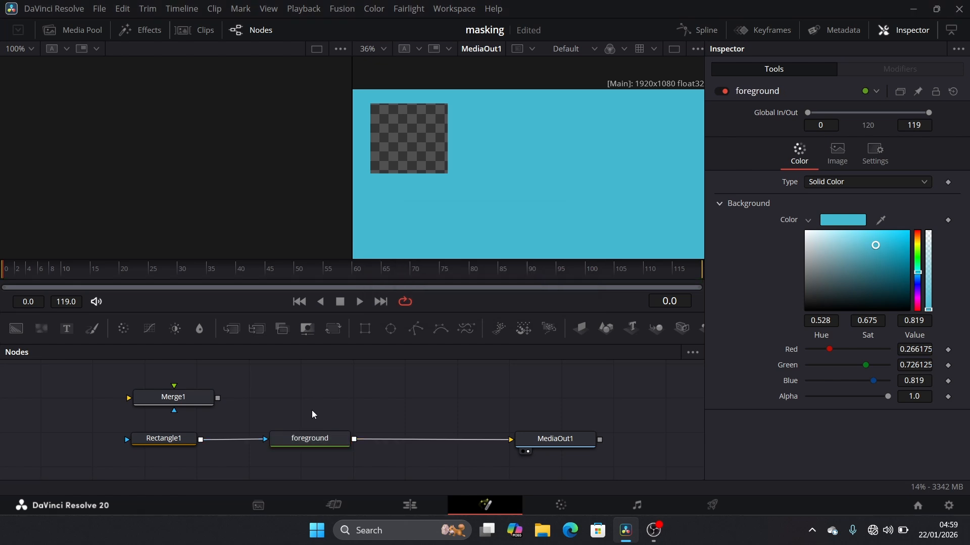
Step: Add a new unconnected Background node and place it directly below the foreground node
left_click(16, 331)
left_click_drag(292, 411, 294, 475)
scroll(287, 417, "down", 2)
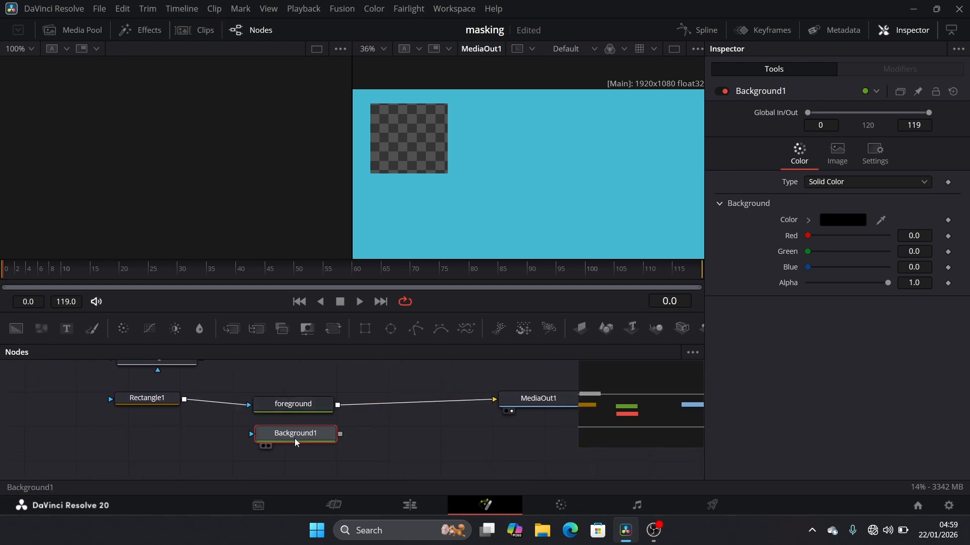
left_click_drag(294, 438, 292, 447)
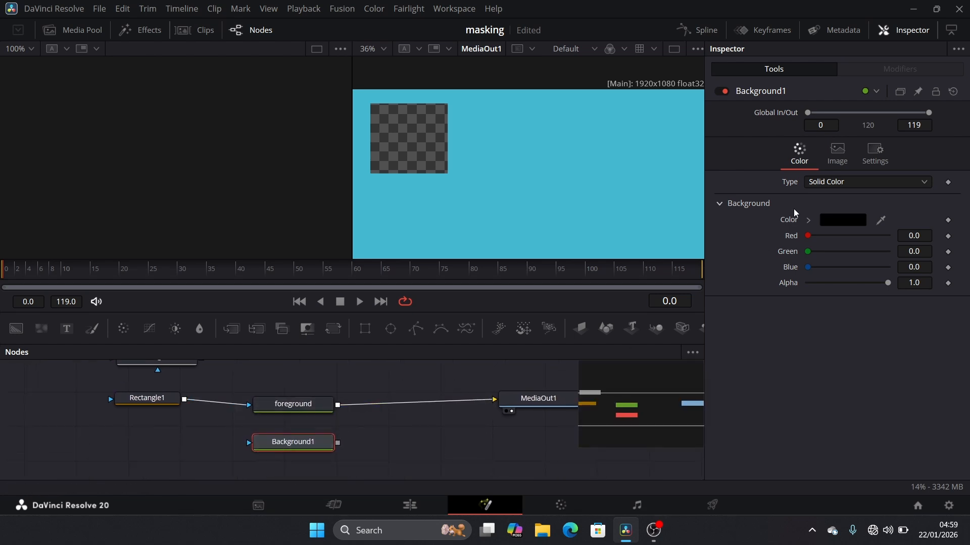
Step: Color the new Background1 light green with hue 0.224, saturation 0.518 and value 1.0, and show it in the first viewer
left_click(810, 221)
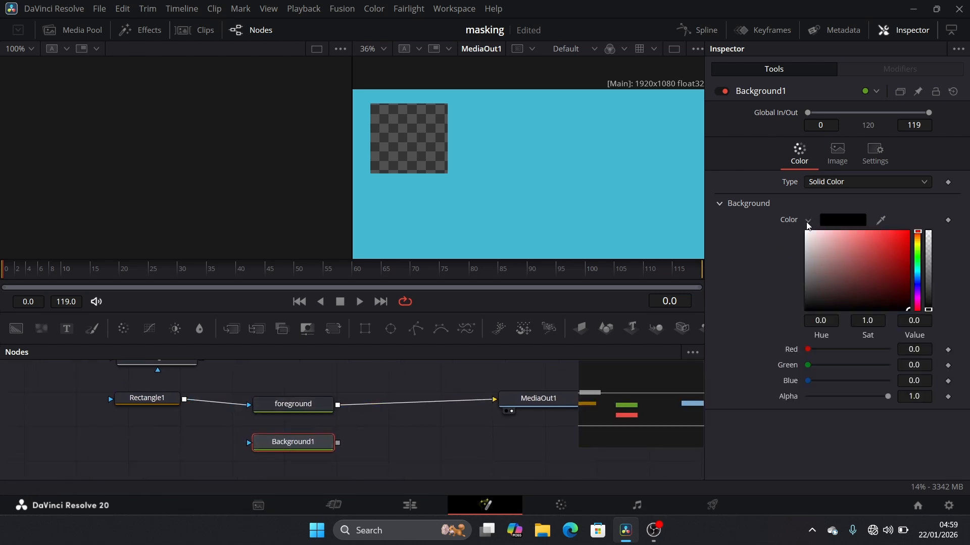
left_click(918, 248)
left_click(885, 235)
left_click_drag(886, 236, 861, 234)
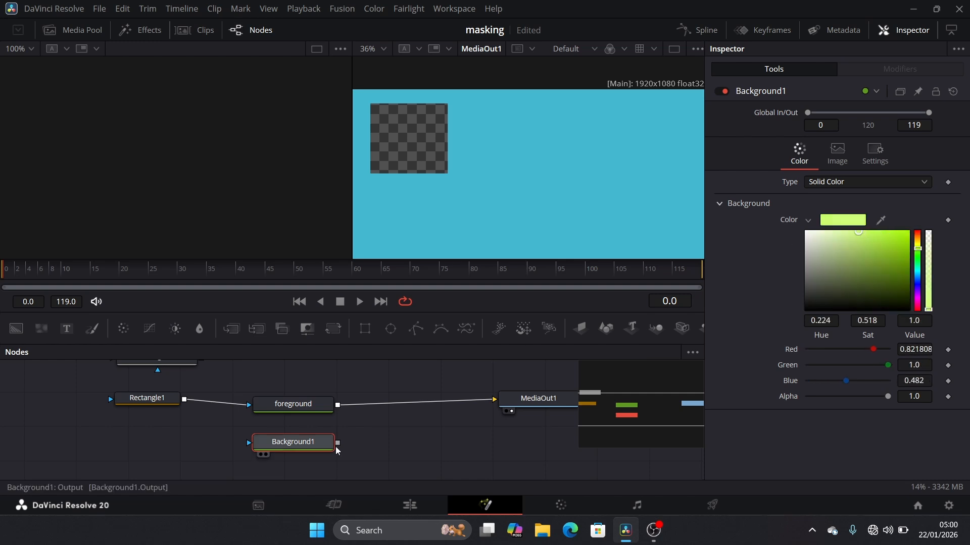
left_click(261, 455)
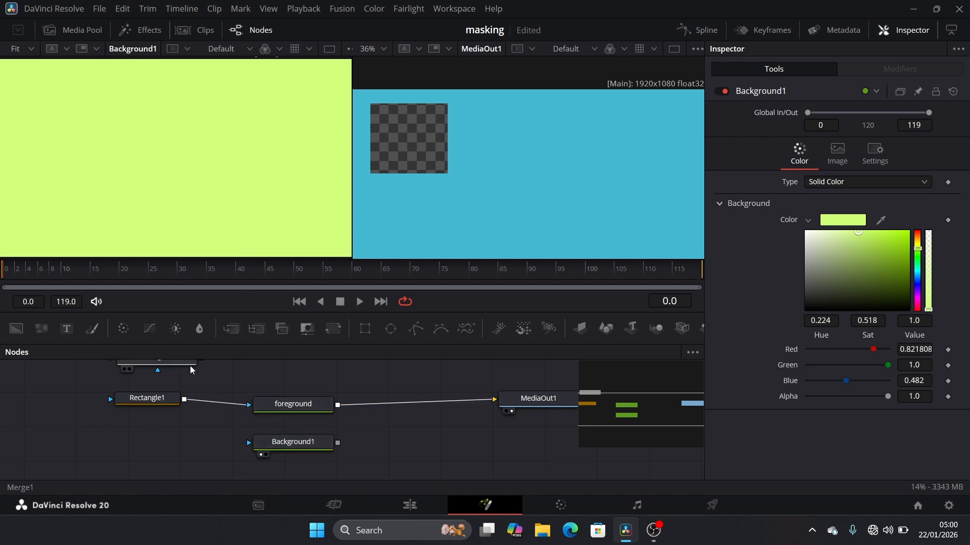
Step: Place Merge1 before MediaOut1, feed it Background1 as background and foreground as foreground, and route its output to MediaOut1
left_click_drag(190, 370, 412, 432)
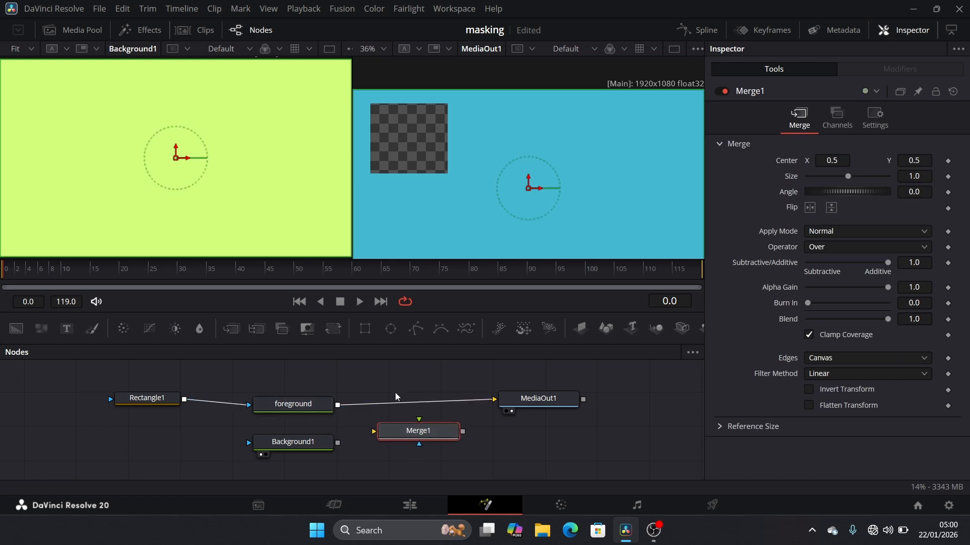
left_click(395, 392)
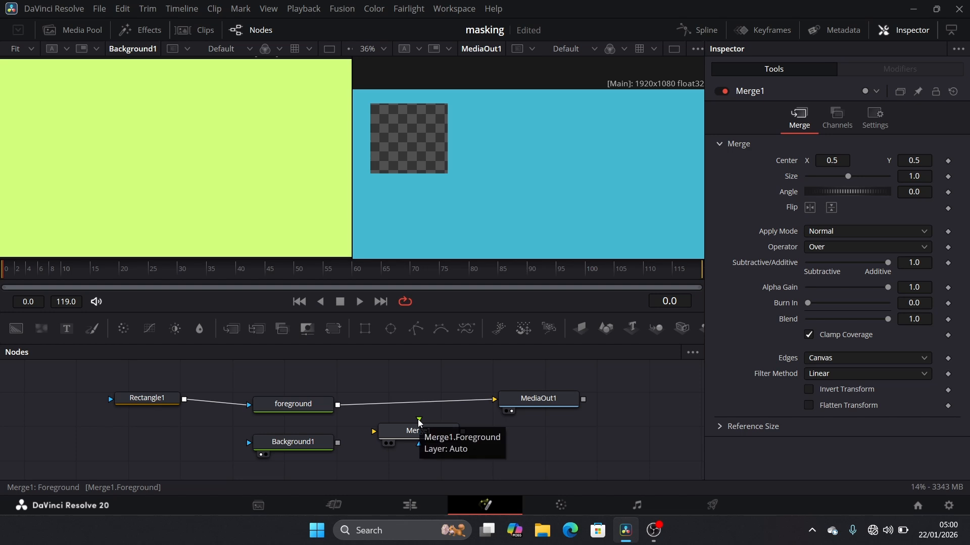
left_click(297, 442)
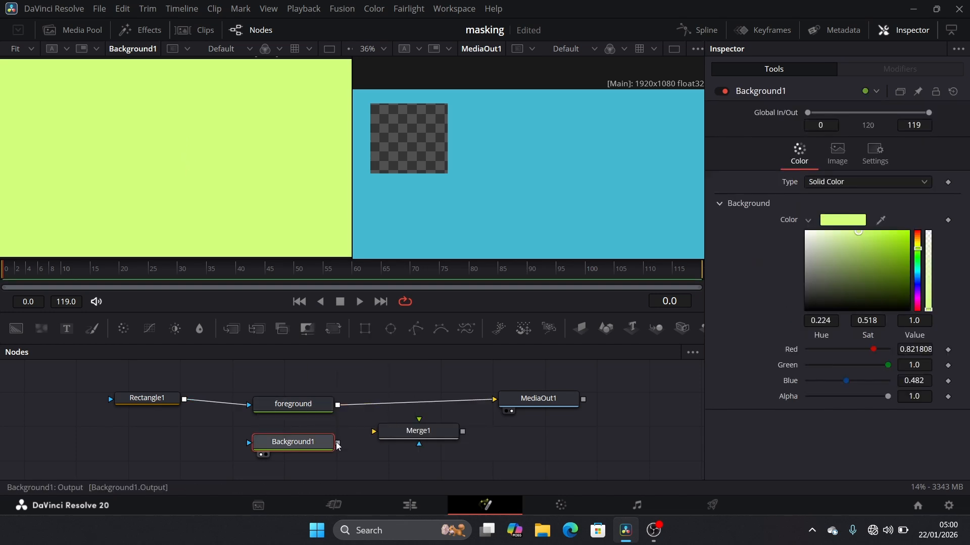
left_click_drag(337, 443, 374, 432)
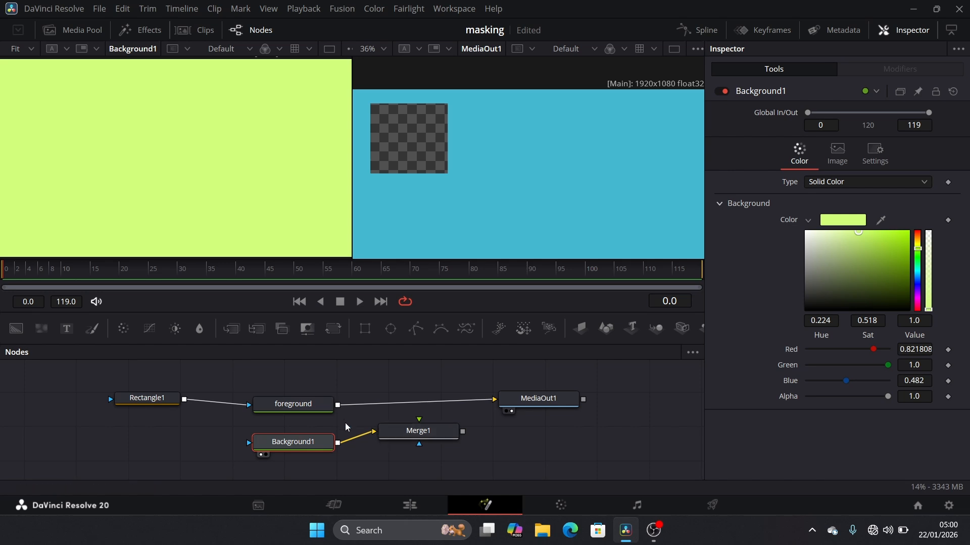
left_click_drag(338, 406, 495, 401)
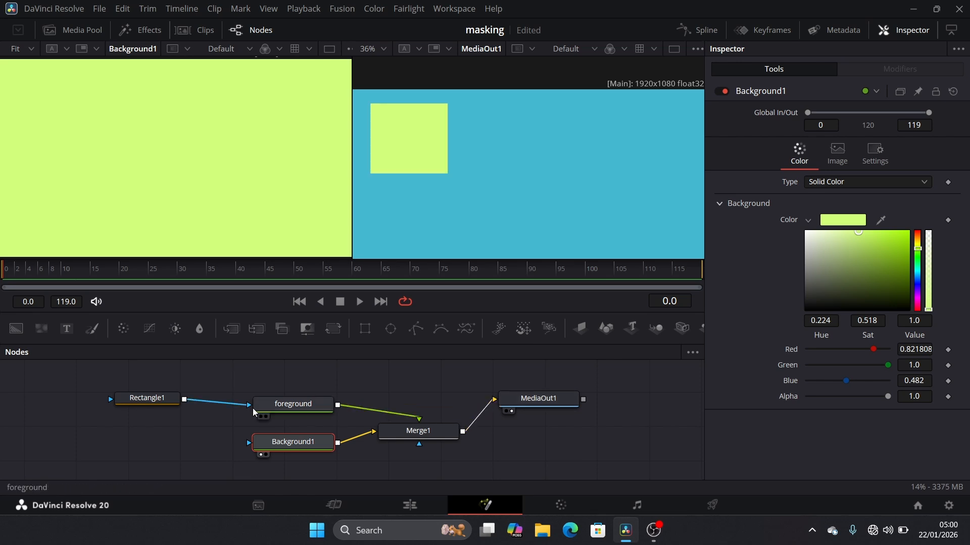
Step: Tidy the node flow: level Rectangle1 with foreground in one row, and Merge1 and MediaOut1 with Background1 in another
left_click_drag(296, 412, 297, 402)
left_click_drag(142, 400, 175, 395)
left_click(175, 395)
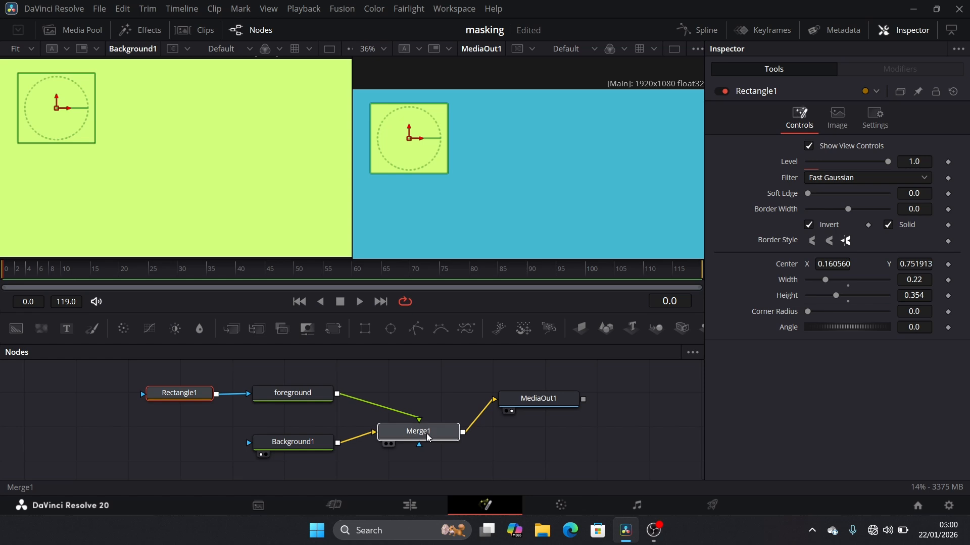
left_click_drag(426, 431, 427, 446)
left_click_drag(536, 405, 560, 448)
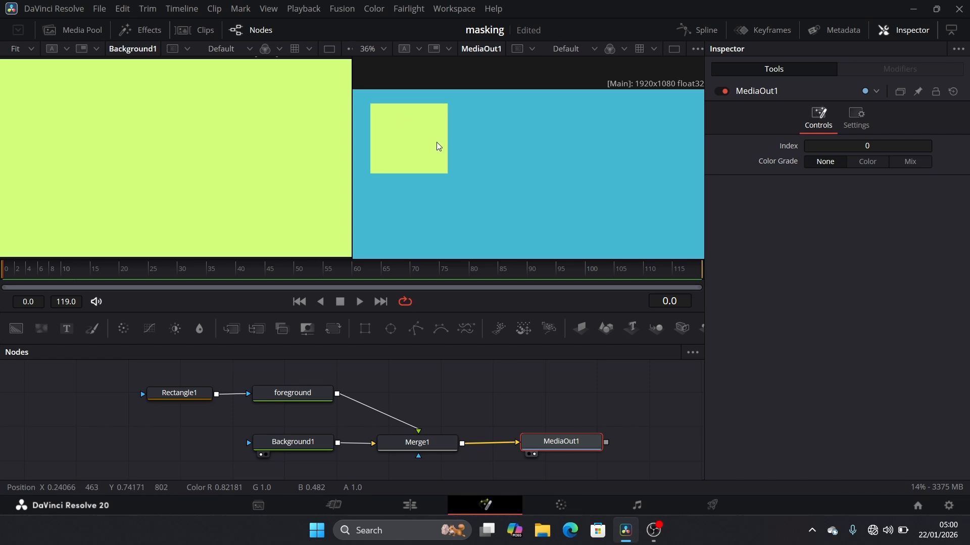
Step: Round the corners of the Rectangle1 mask with a corner radius of 0.339
left_click(193, 393)
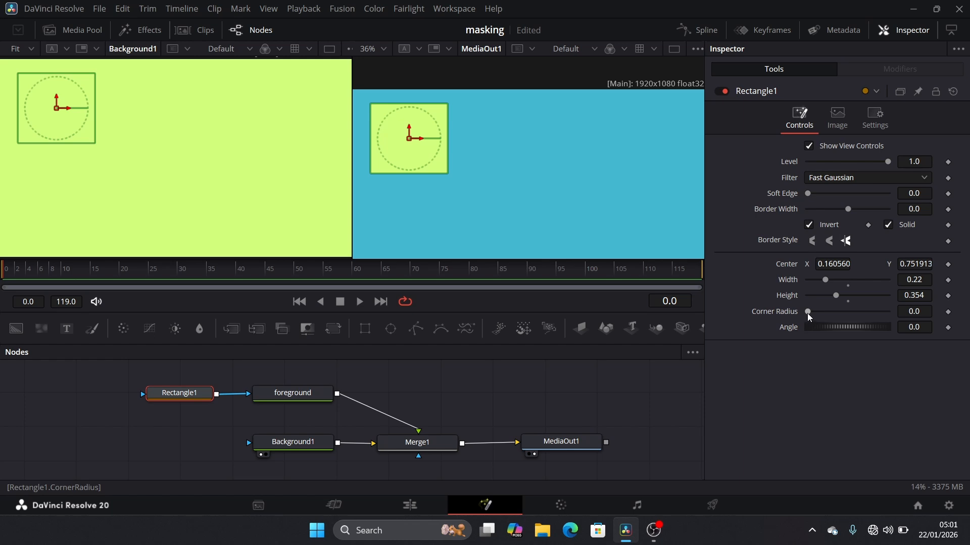
left_click_drag(807, 312, 835, 317)
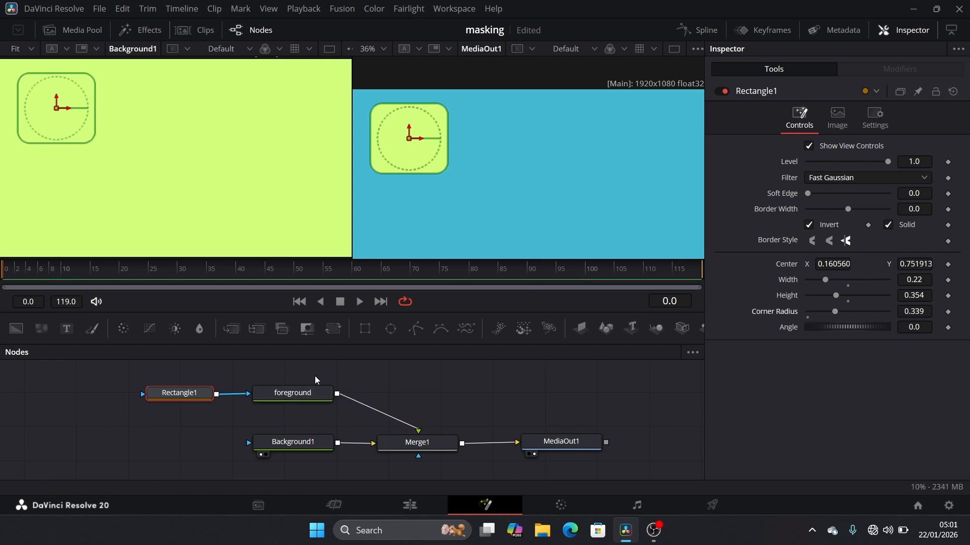
Step: Insert a copy of Rectangle1 between Rectangle1 and foreground, and offset its center to about X 0.171, Y 0.726
left_click_drag(194, 394, 141, 395)
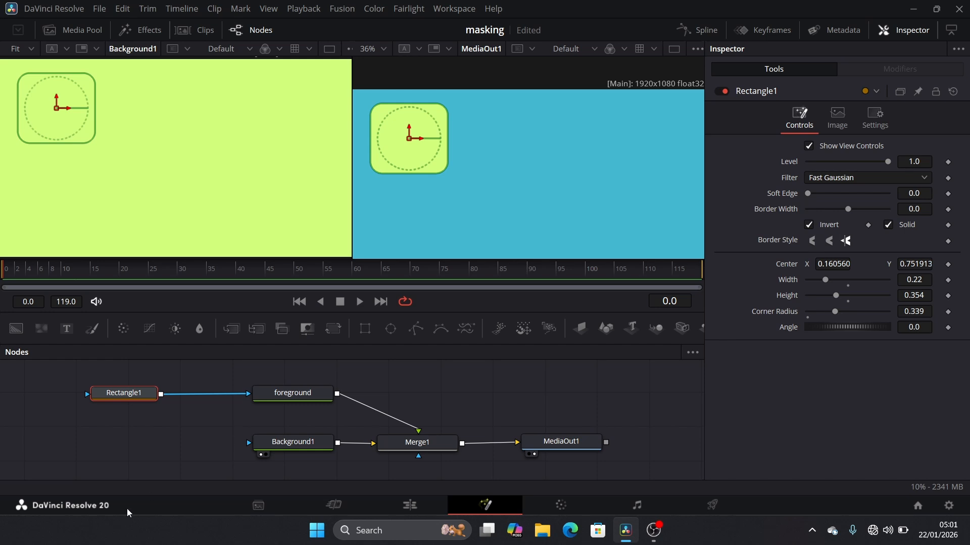
key("ctrl+v")
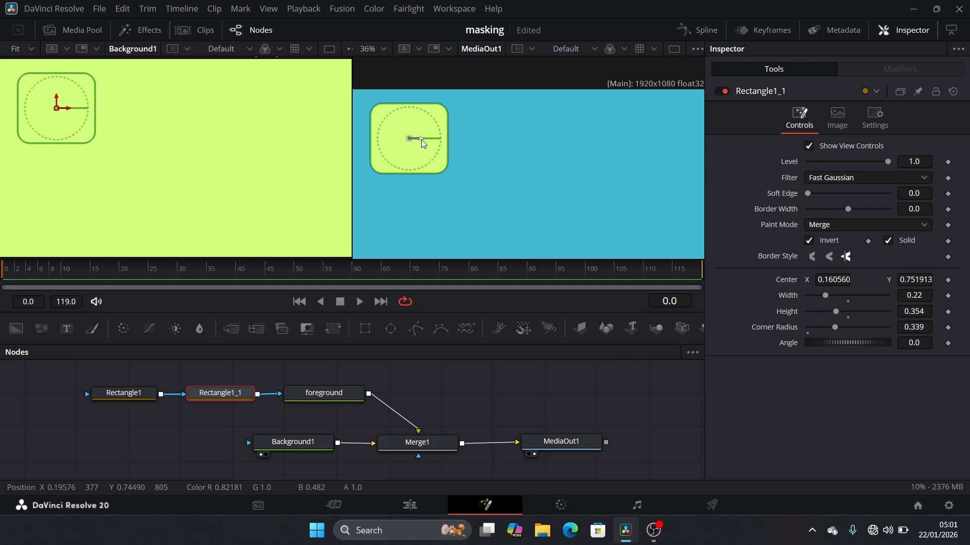
mouse_move(422, 143)
left_mouse_down()
mouse_move(506, 144)
mouse_move(411, 148)
mouse_move(426, 144)
mouse_move(413, 156)
mouse_move(409, 112)
mouse_move(412, 129)
left_mouse_up()
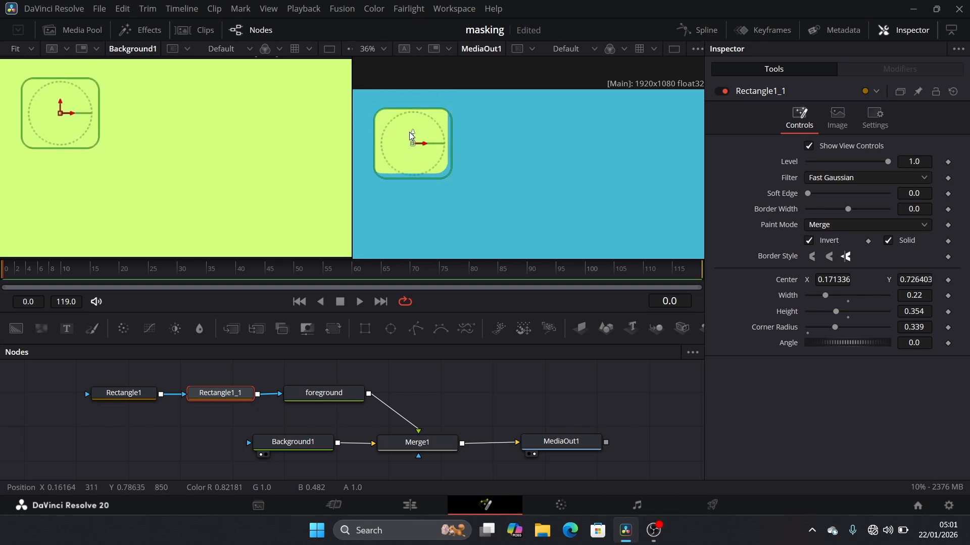
Step: Turn off inversion on Rectangle1_1 and move its center to about X 0.162, Y 0.669
left_click(808, 240)
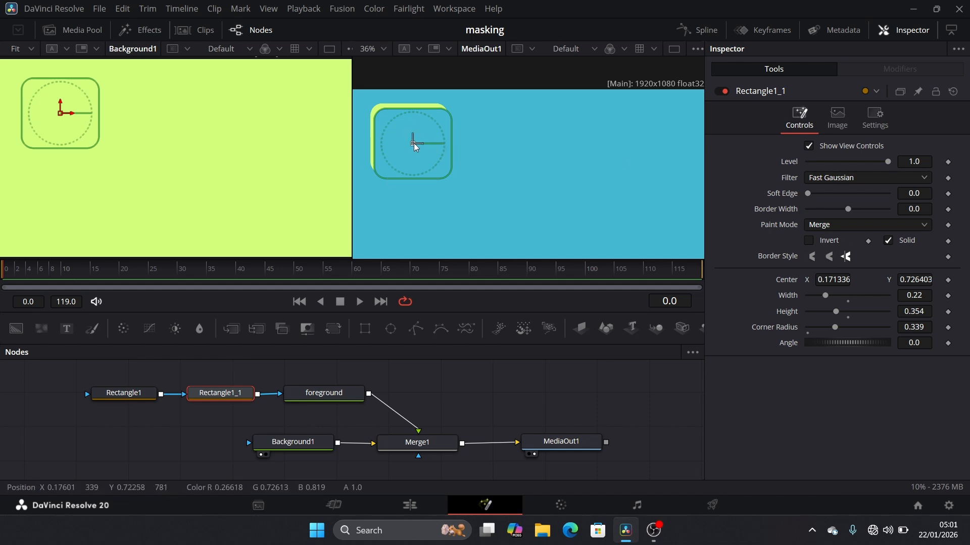
mouse_move(414, 143)
left_mouse_down()
mouse_move(401, 157)
mouse_move(414, 162)
mouse_move(411, 153)
left_mouse_up()
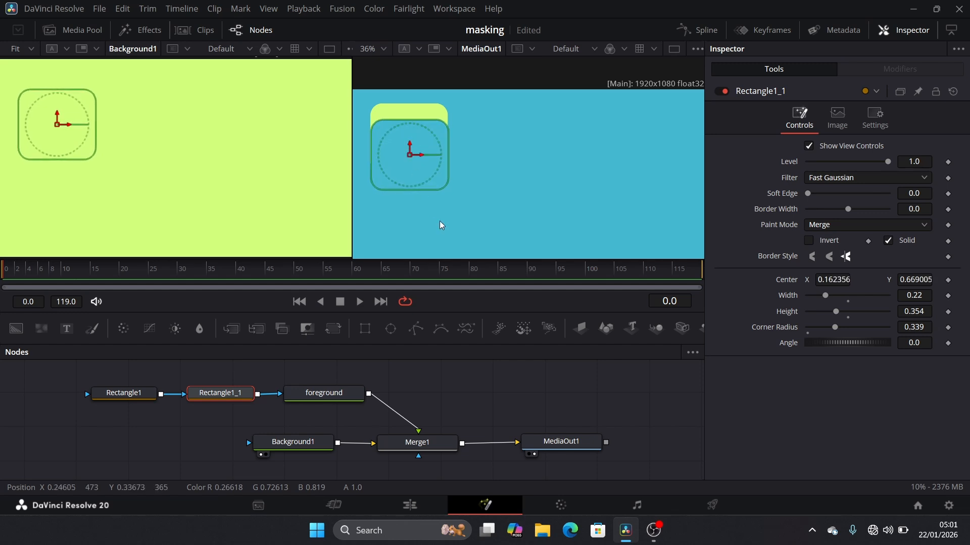
left_click(219, 435)
left_click(237, 396)
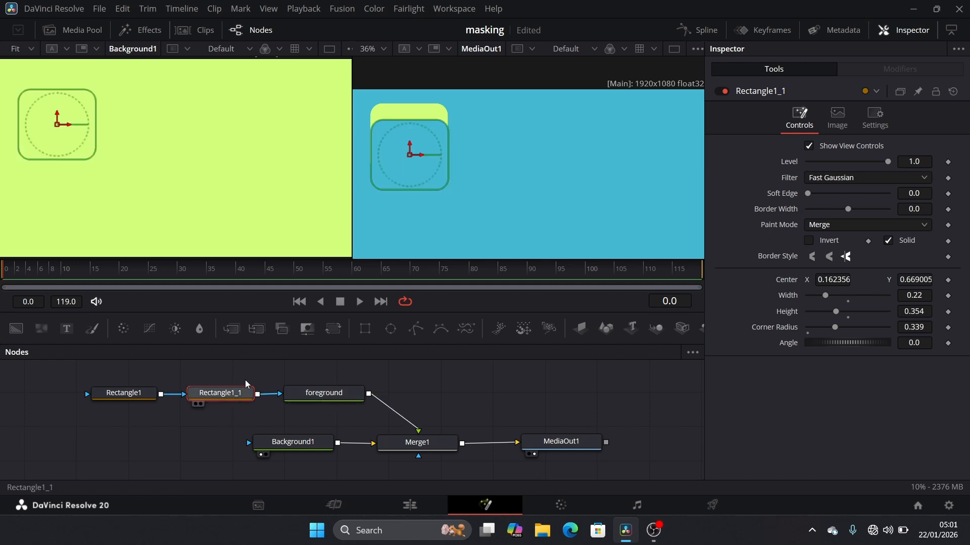
Step: Widen Rectangle1_1 to a width of 0.276 and shift its center to about X 0.153
left_click_drag(827, 296, 832, 294)
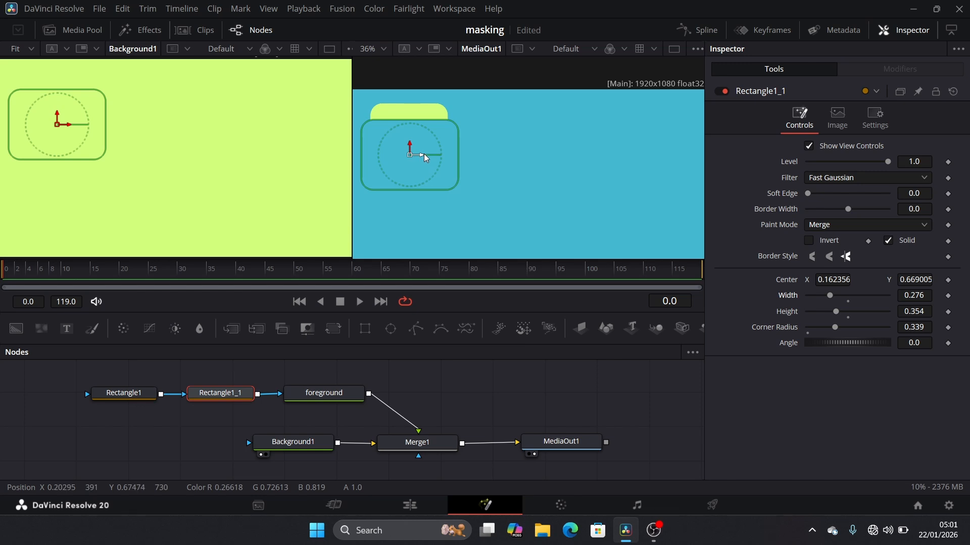
left_click_drag(423, 153, 417, 165)
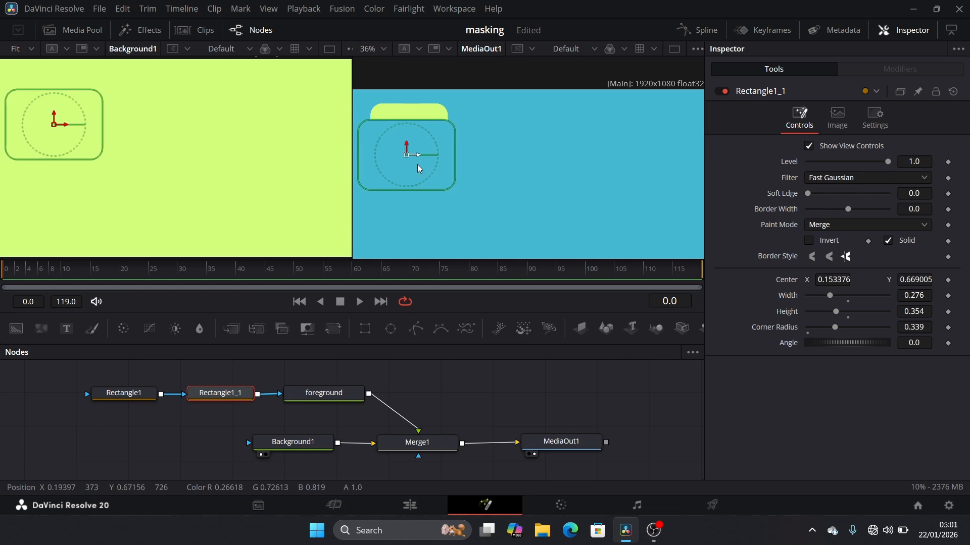
left_click(200, 450)
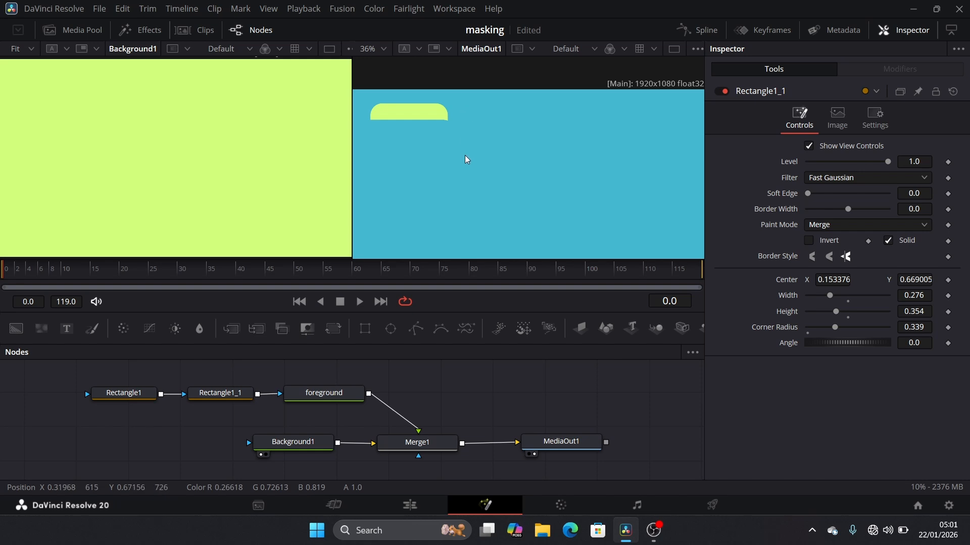
Step: Move MediaOut1 farther away from Merge1 in the node flow
left_click_drag(561, 444, 586, 449)
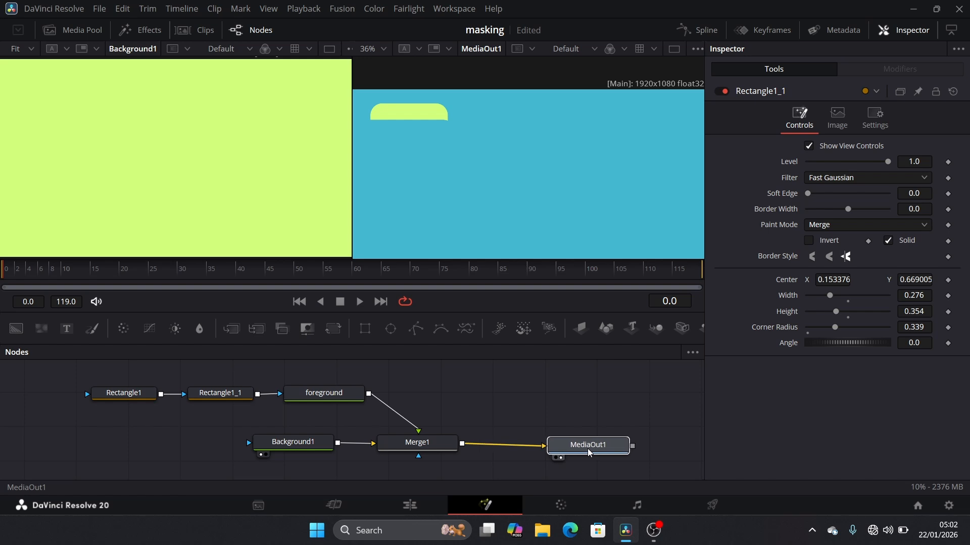
left_click(309, 447)
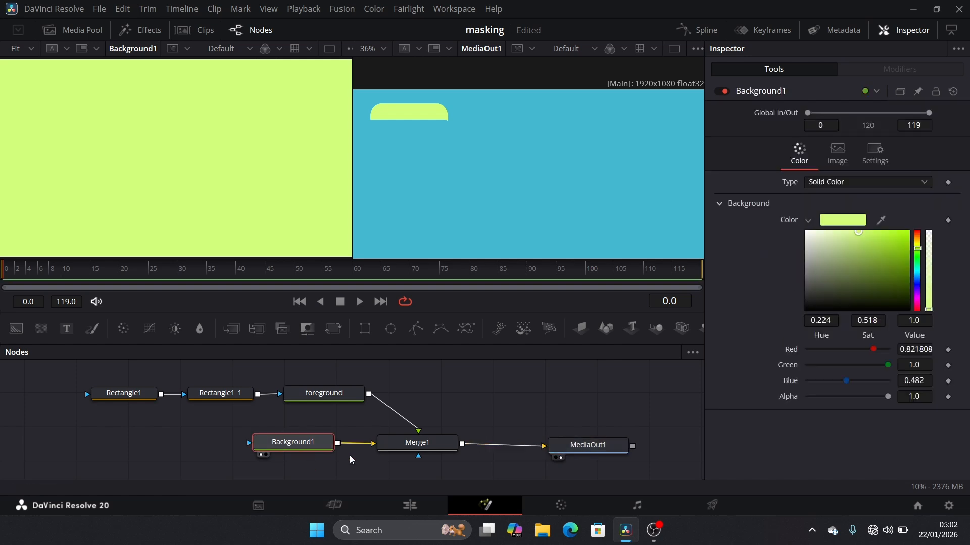
scroll(461, 174, "down", 2)
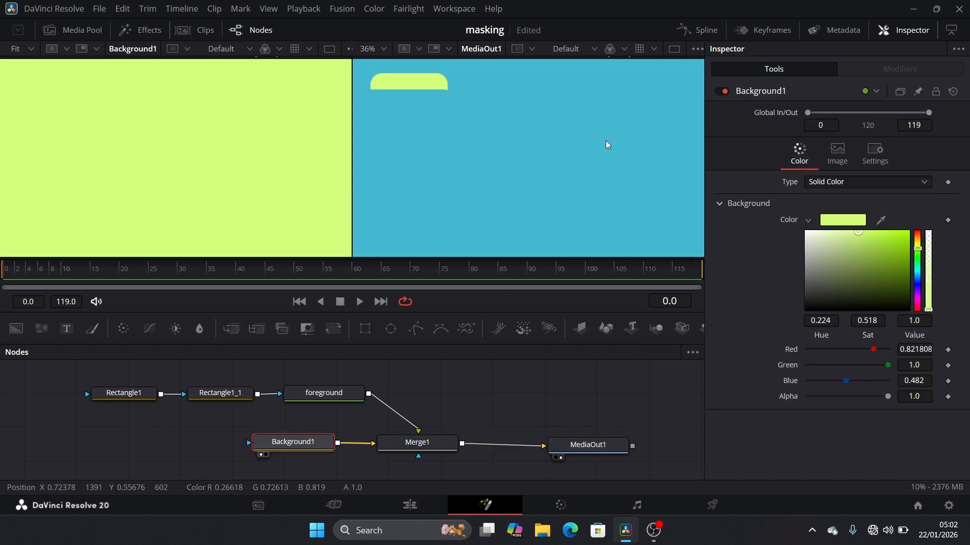
Step: Add an Ellipse mask node beside Background1 and connect it to Background1's effect mask input
left_click(181, 459)
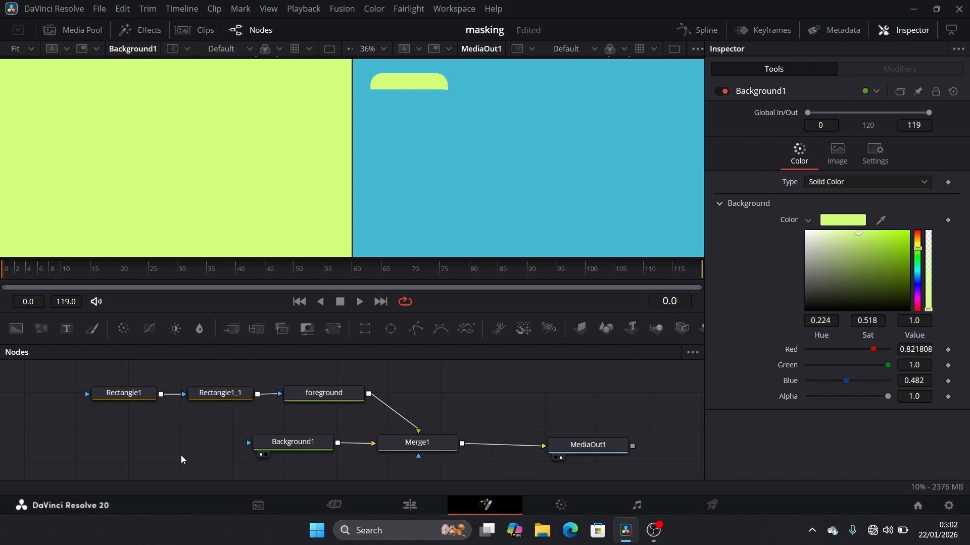
left_click(365, 329)
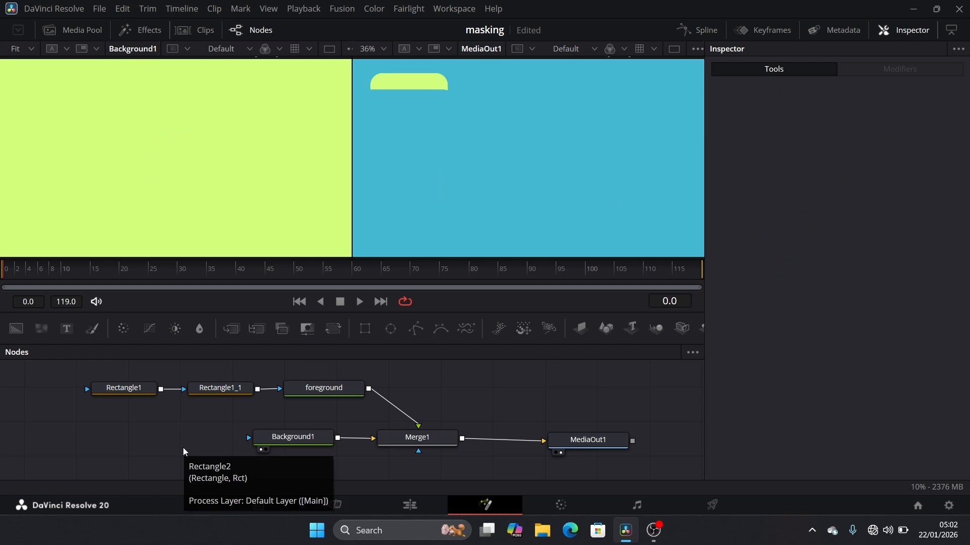
left_click(388, 335)
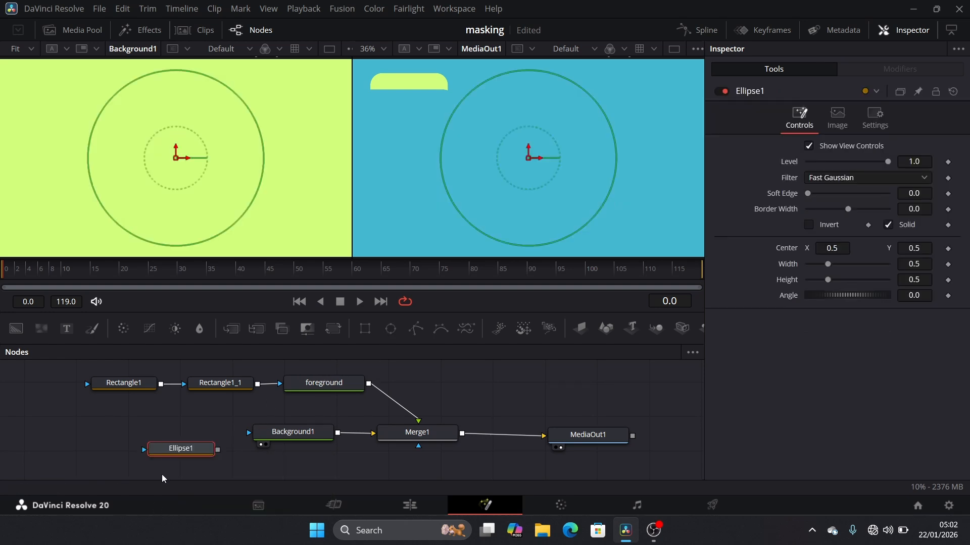
left_click_drag(165, 454, 249, 438)
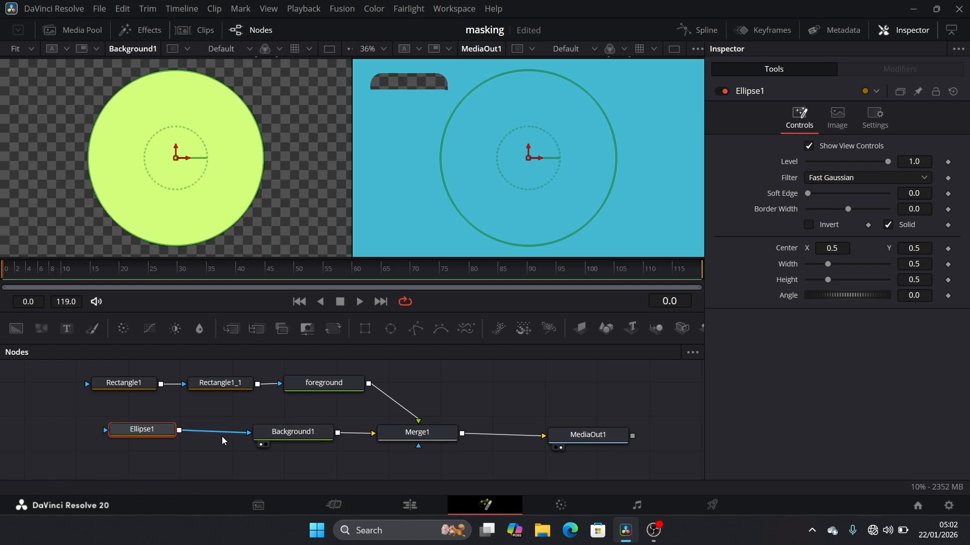
Step: Invert the Ellipse1 mask so that it cuts a circular hole in Background1
left_click(581, 435)
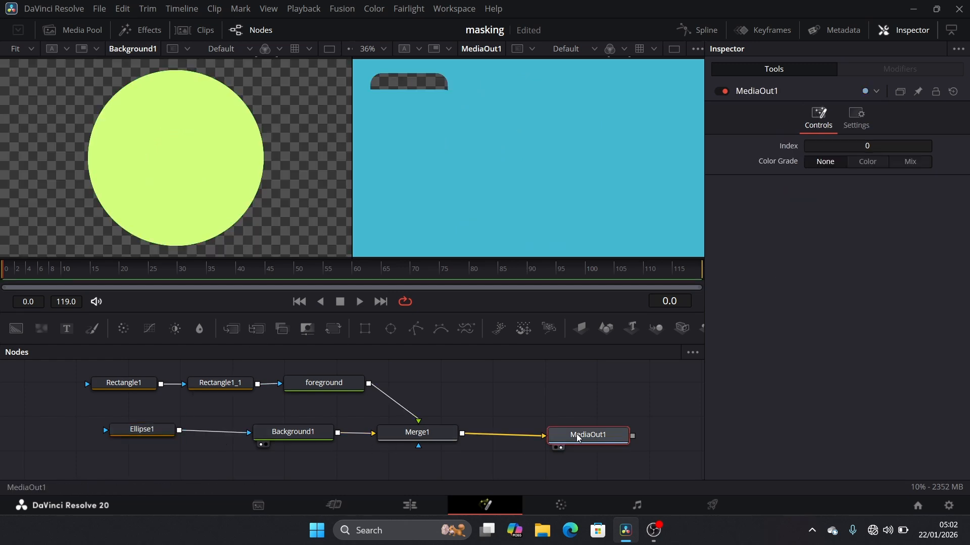
left_click(135, 435)
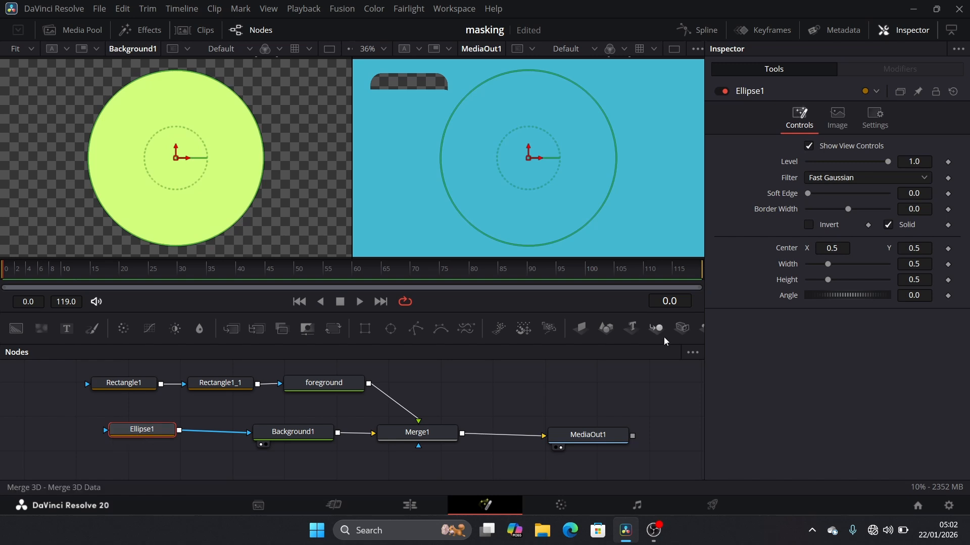
left_click(809, 225)
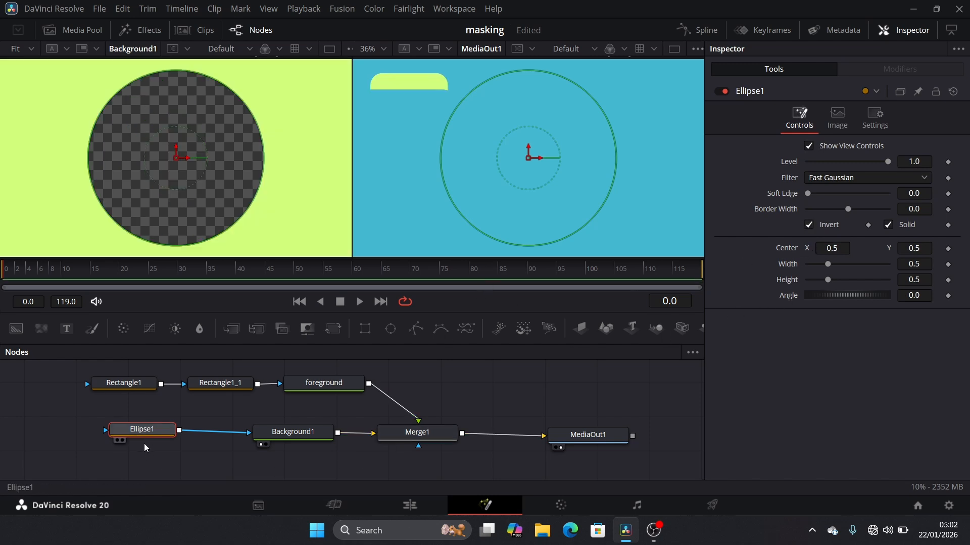
Step: Preview the Ellipse1 matte in the viewer showing Background1, and return that viewer to Background1
left_click(119, 442)
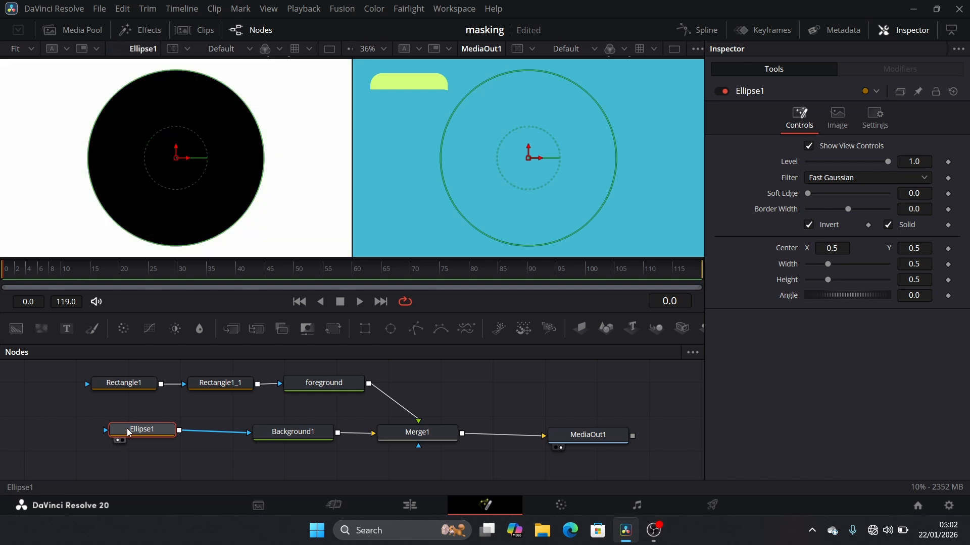
left_click_drag(127, 433, 124, 437)
left_click(297, 434)
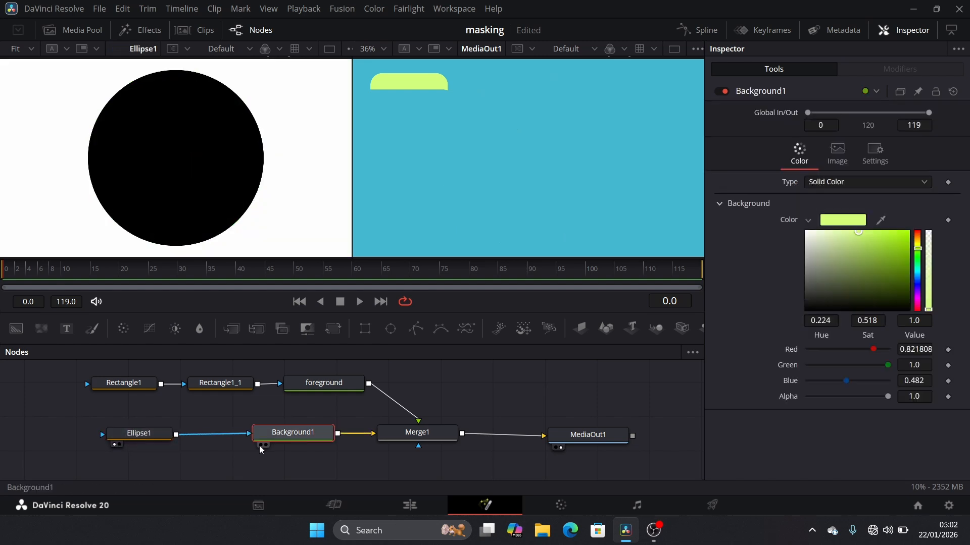
left_click(261, 445)
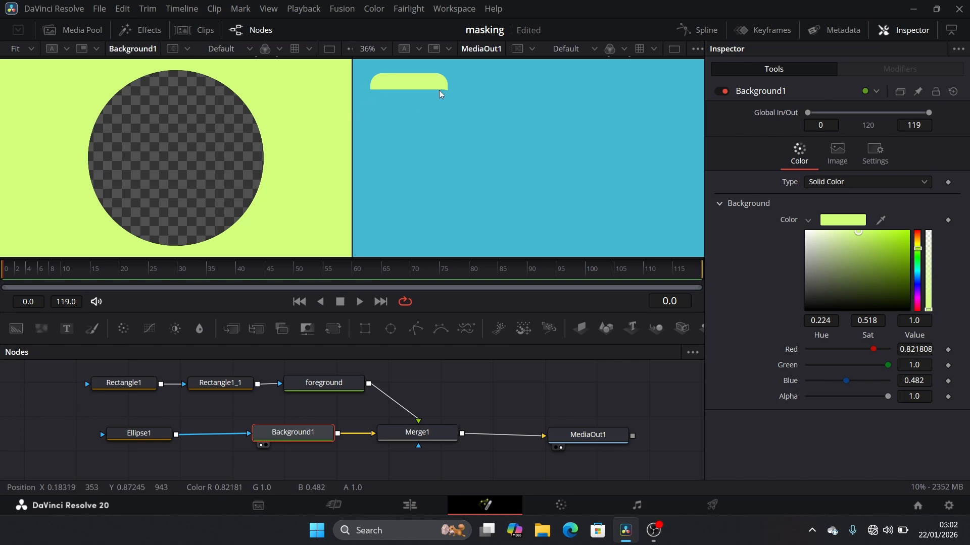
Step: Nudge Merge1's center horizontally to about X 0.502
left_click(411, 435)
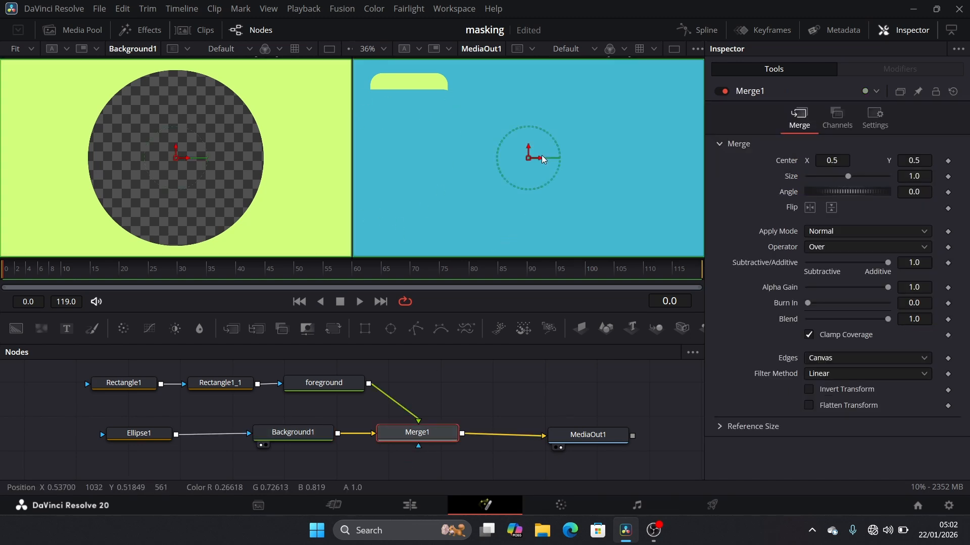
left_click_drag(542, 157, 542, 197)
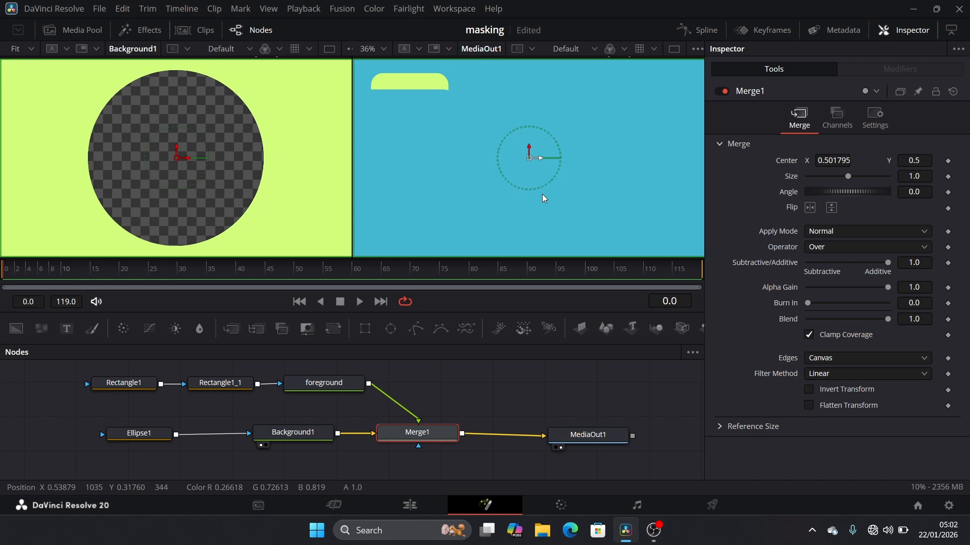
left_click(581, 442)
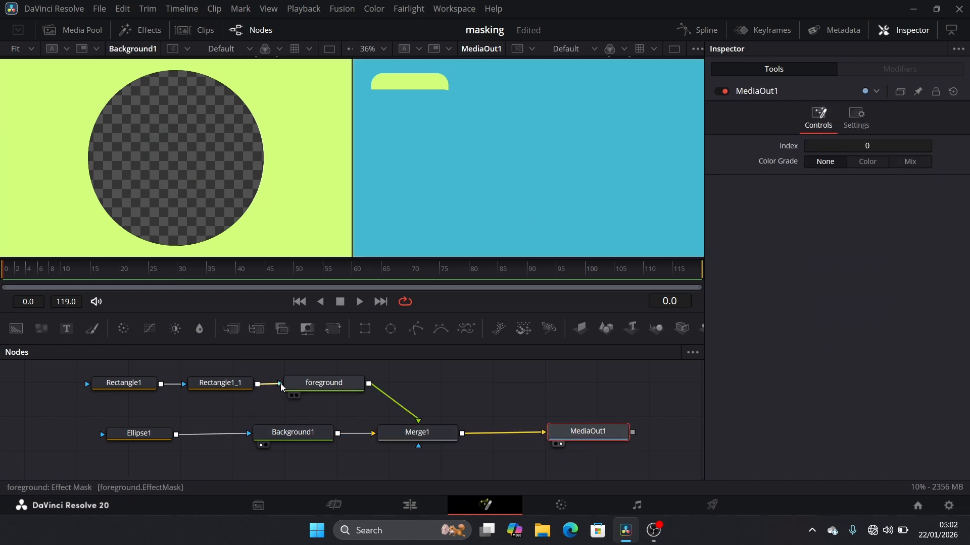
Step: Replace foreground's two rectangle masks with a new Polygon mask node, and disconnect Ellipse1 from Background1
left_click_drag(277, 389, 57, 397)
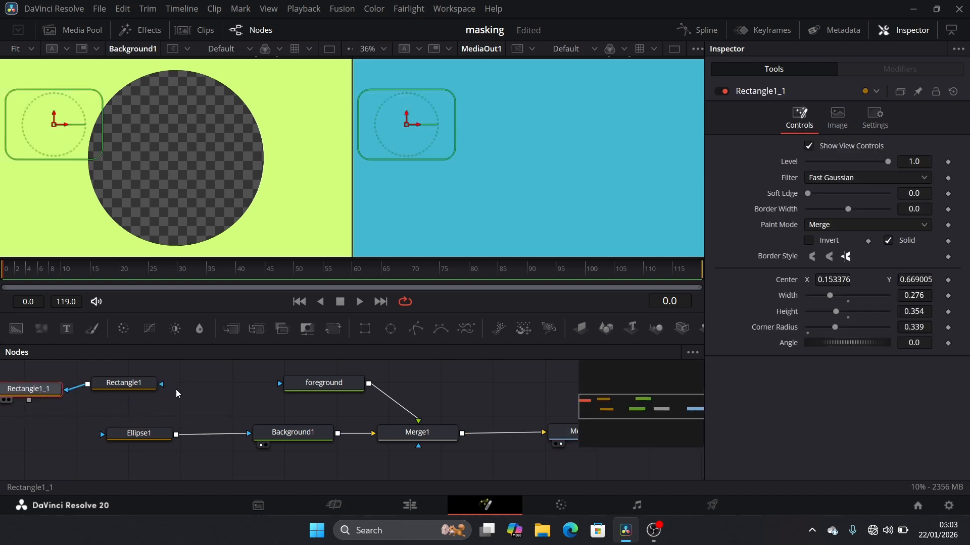
left_click(419, 332)
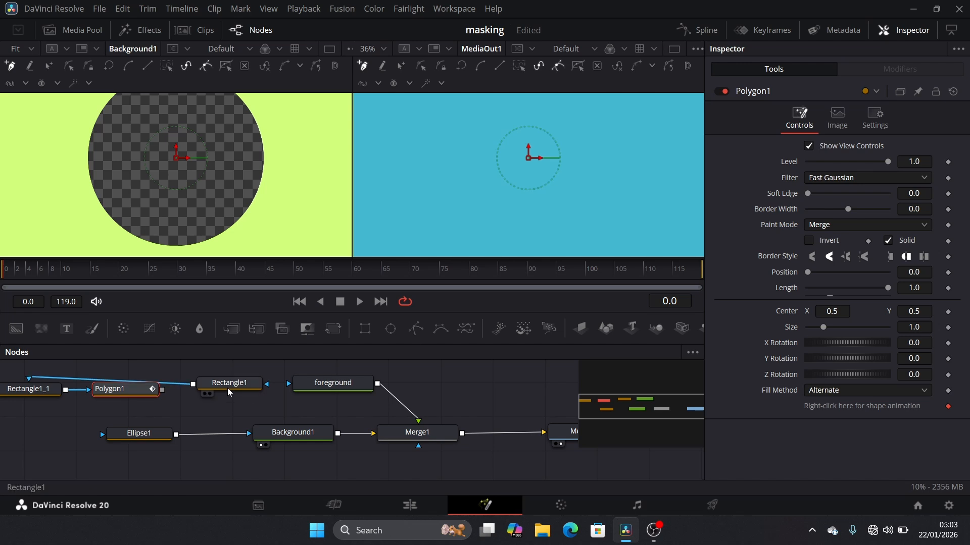
left_click_drag(240, 401, 235, 420)
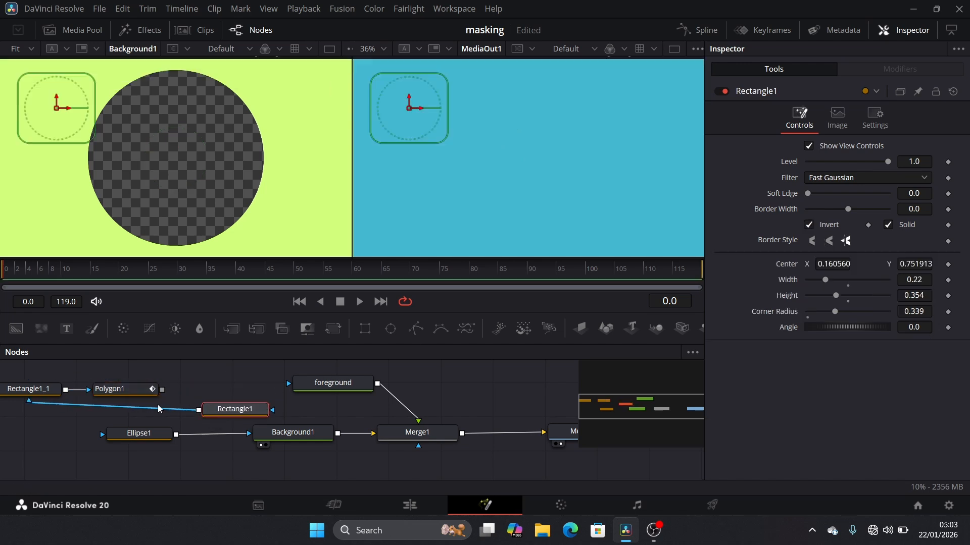
mouse_move(133, 395)
left_mouse_down()
mouse_move(235, 378)
mouse_move(192, 414)
mouse_move(124, 391)
left_mouse_up()
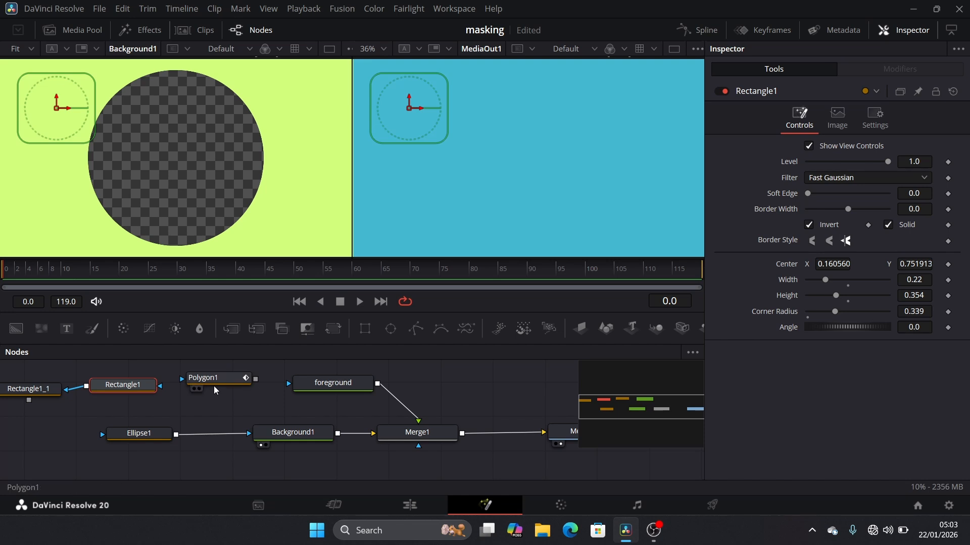
left_click_drag(214, 386, 346, 397)
left_click(242, 392)
left_click(345, 391)
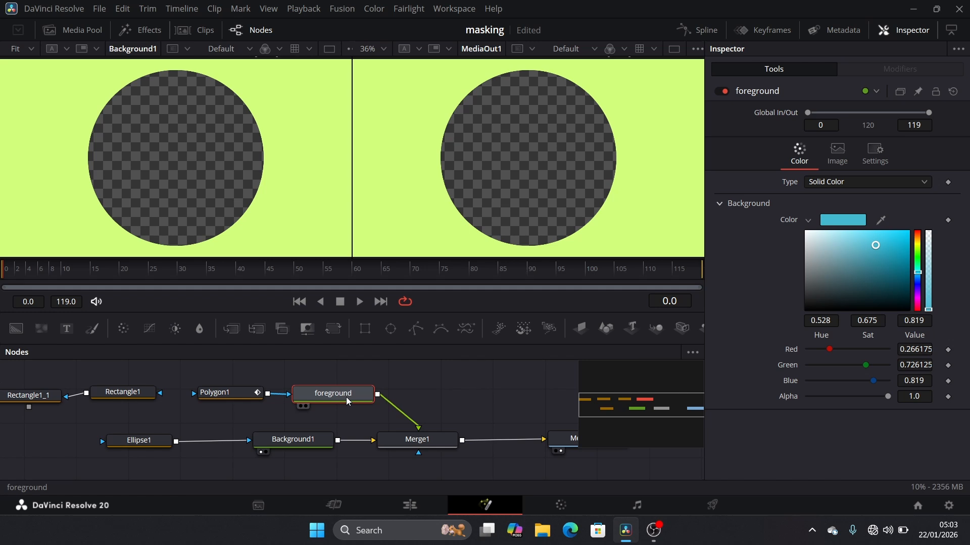
left_click(232, 443)
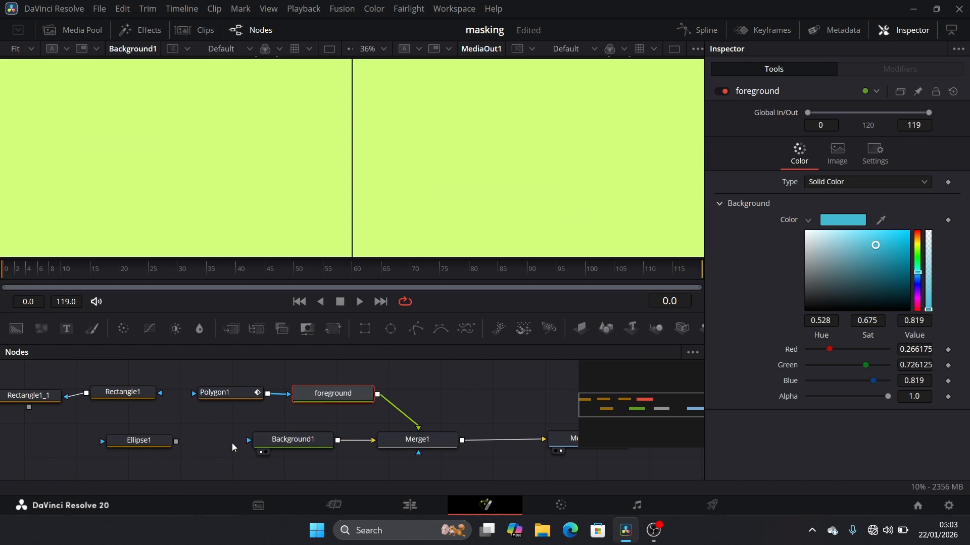
Step: Draw a closed triangle in Polygon1 with its apex at about X 0.40 and base corners at about X 0.28 and 0.59, Y 0.26
left_click(229, 395)
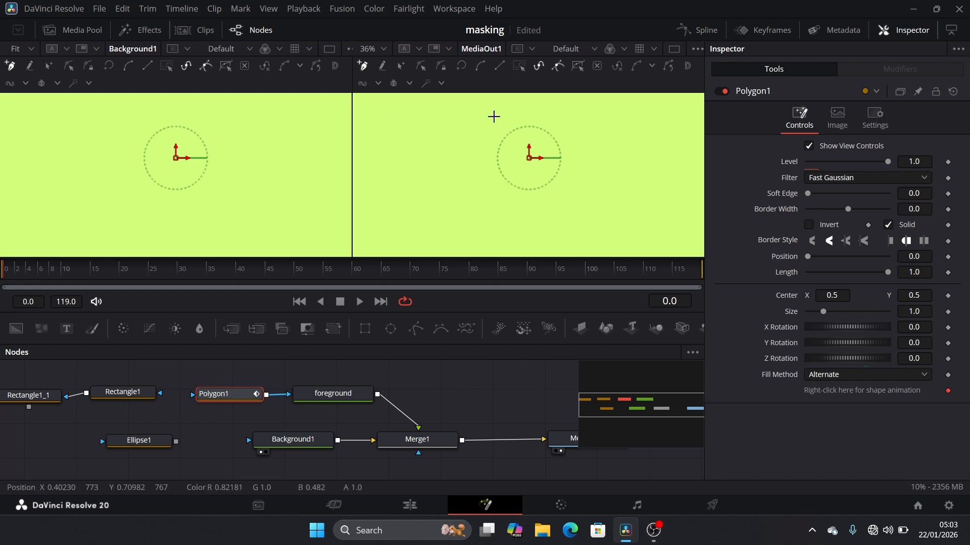
left_click_drag(493, 122, 458, 121)
left_click(450, 207)
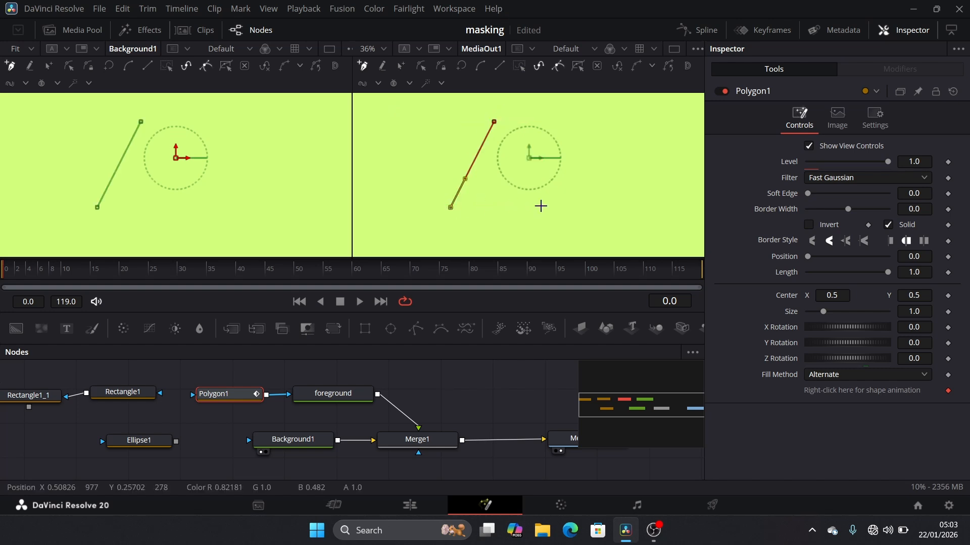
left_click(560, 206)
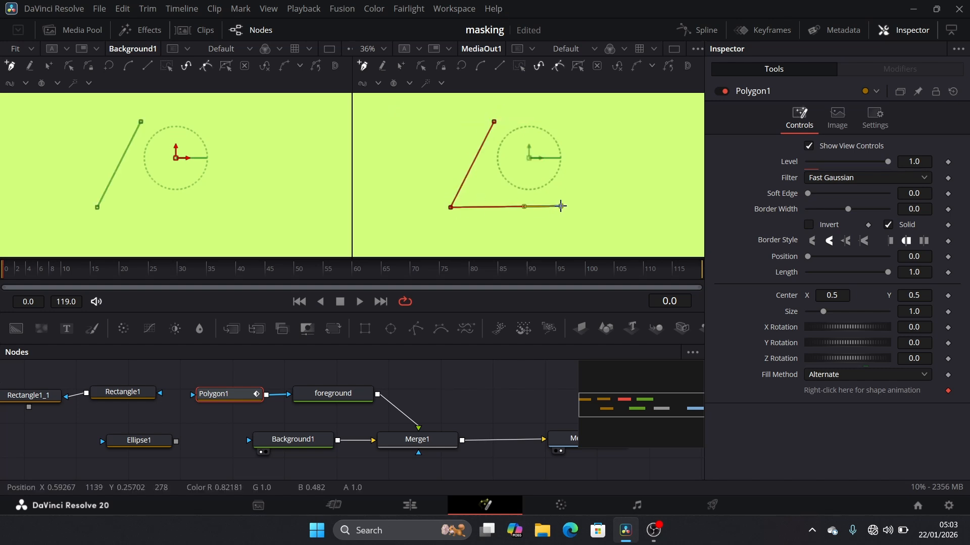
left_click(494, 122)
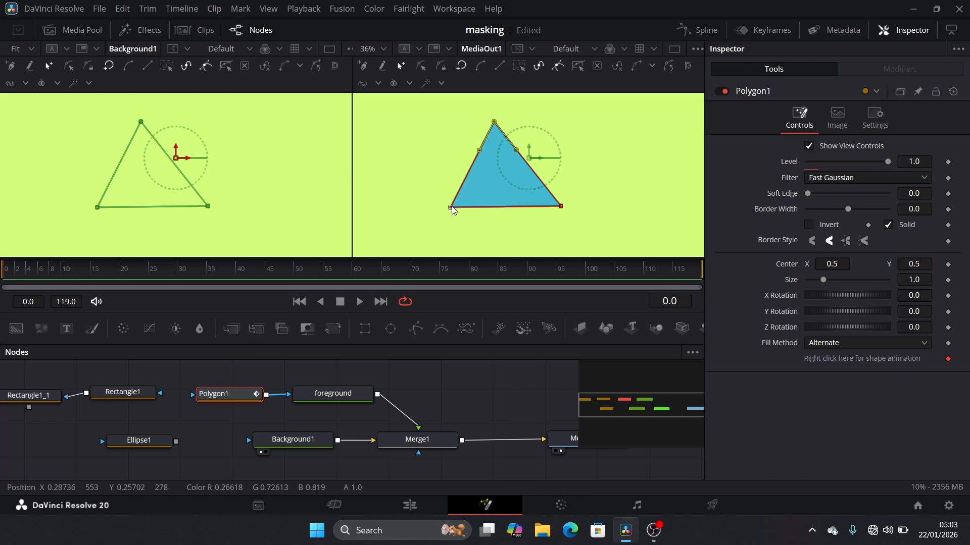
Step: Shift both base corners of the triangle to center them beneath the apex, and move the Polygon1 node slightly away from foreground
left_click_drag(450, 207, 441, 207)
left_click_drag(561, 207, 549, 212)
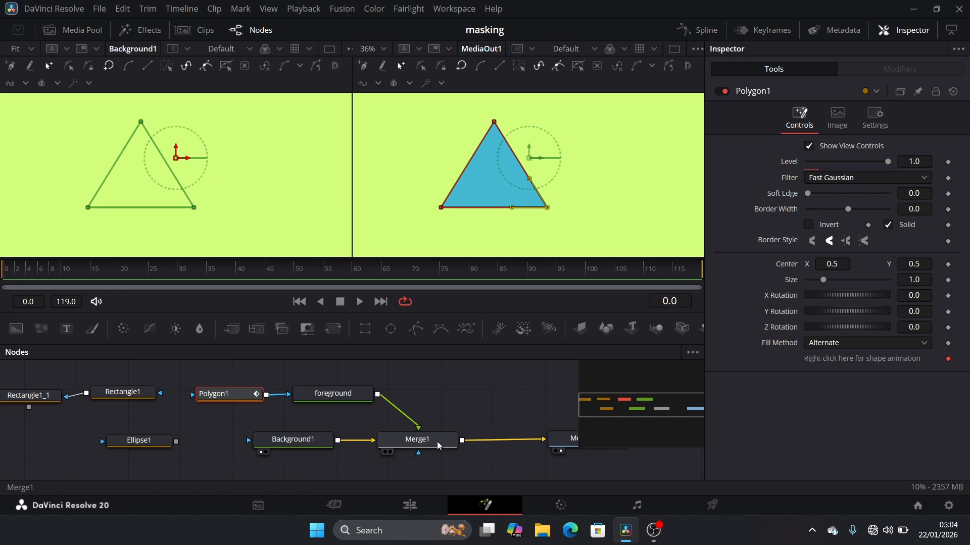
mouse_move(438, 446)
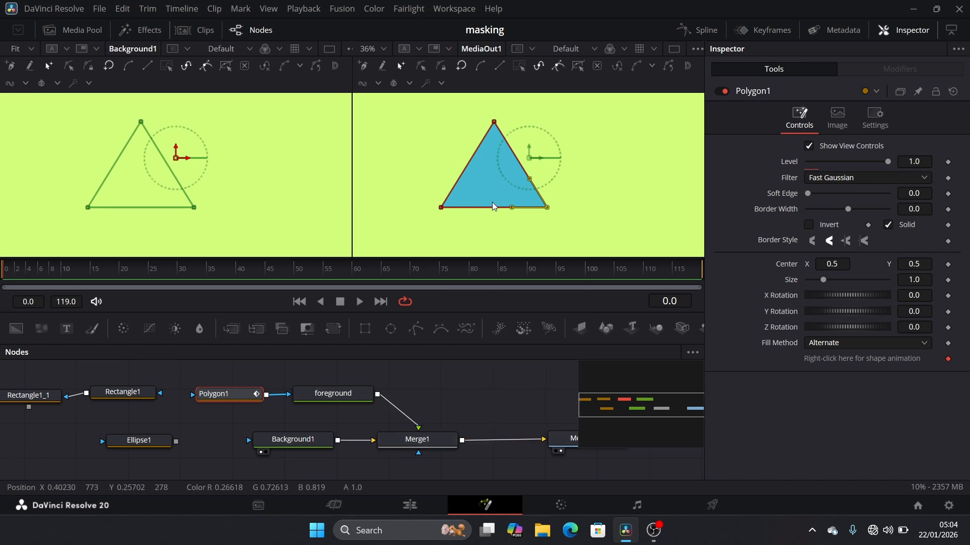
left_click_drag(235, 395, 228, 394)
left_click(331, 404)
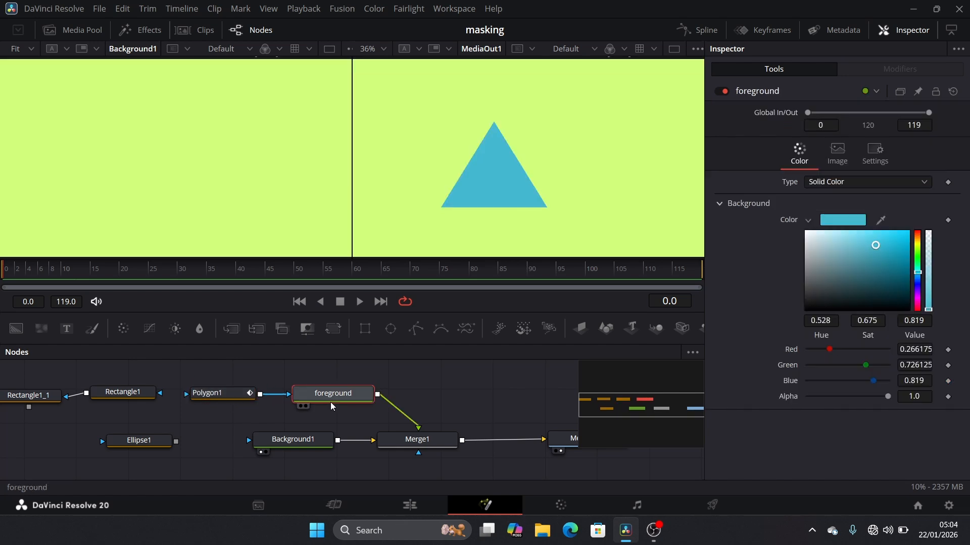
Step: Add a Transform node between foreground and Merge1, and shift its center horizontally to about X 0.284
left_click(338, 332)
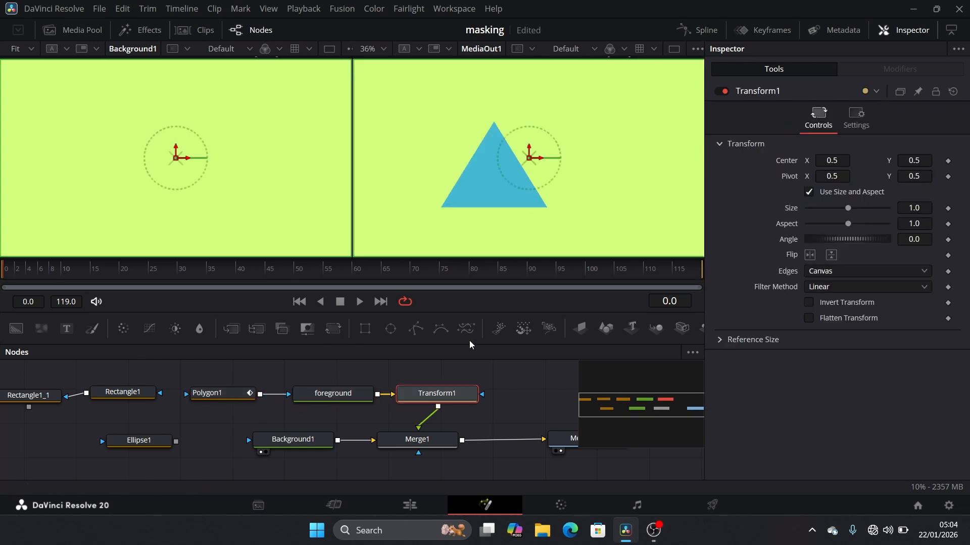
left_click_drag(538, 159, 450, 205)
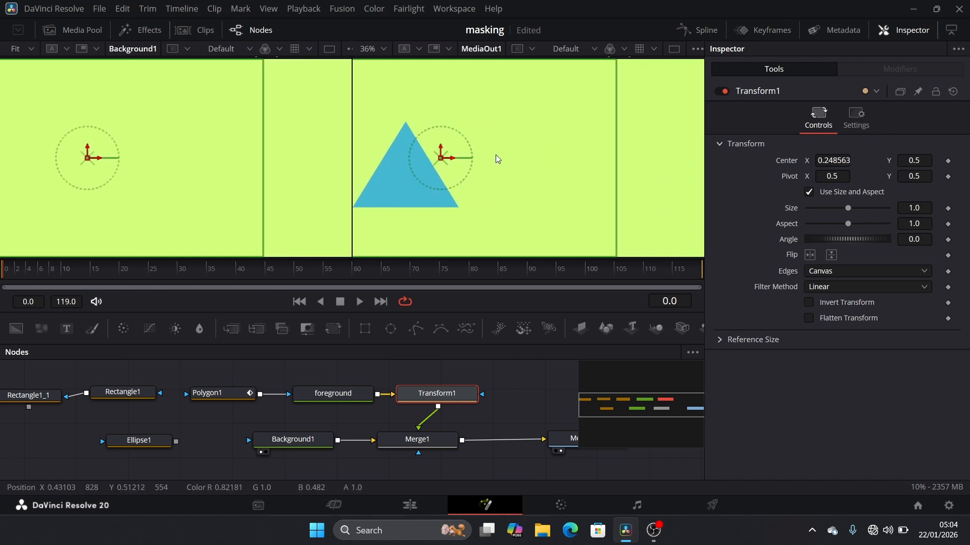
mouse_move(448, 161)
left_mouse_down()
mouse_move(504, 160)
mouse_move(453, 161)
left_mouse_up()
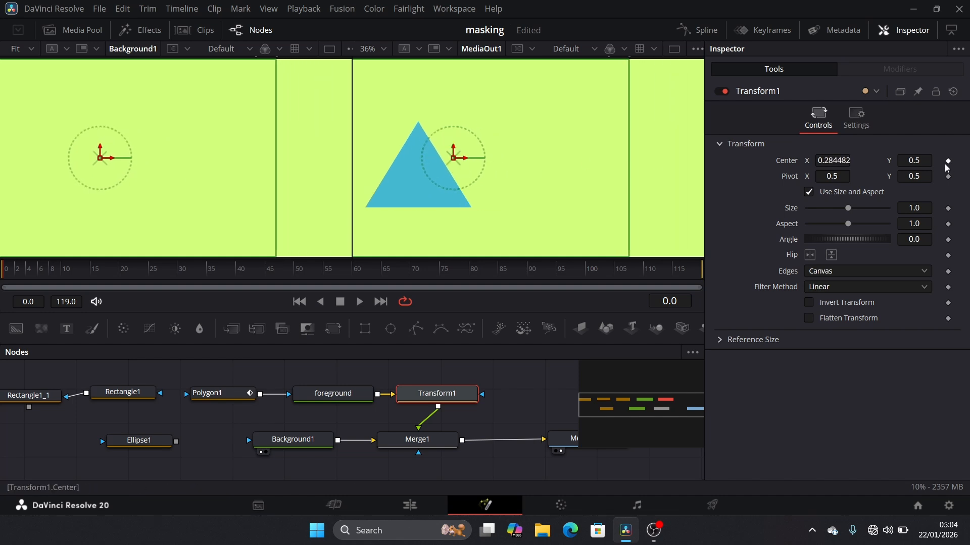
Step: Keyframe Transform1's center at X 0.284 on frame 20 and at about X 0.913 on frame 0
left_click(64, 273)
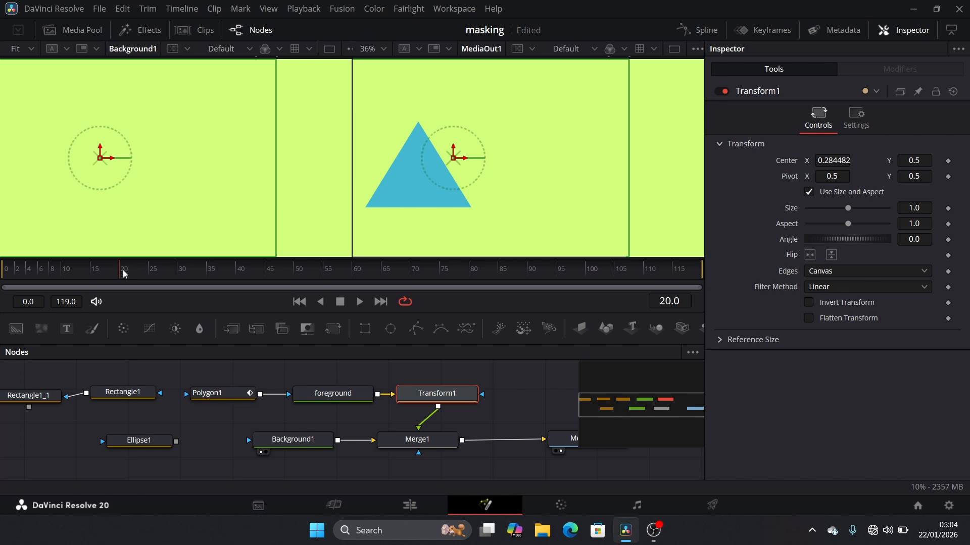
left_click(948, 161)
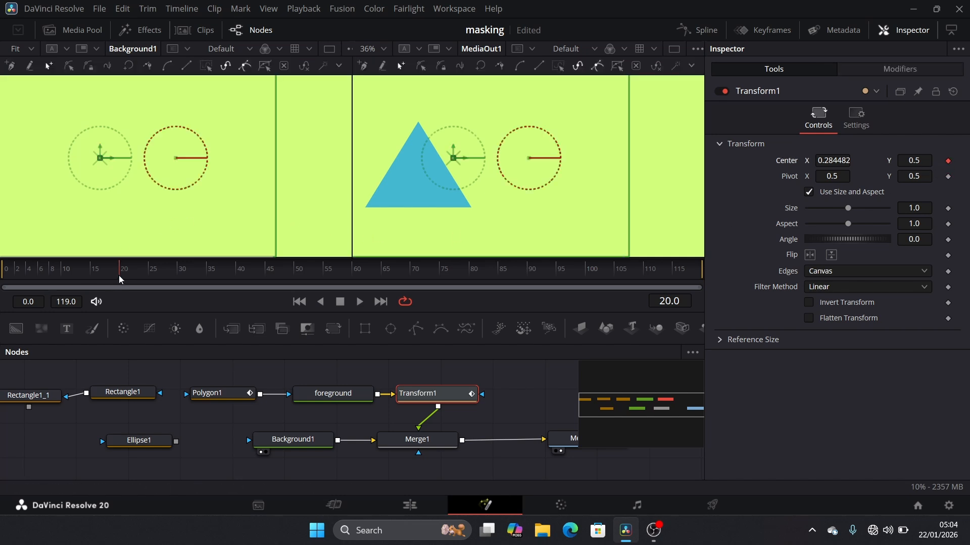
left_click_drag(119, 279, 3, 276)
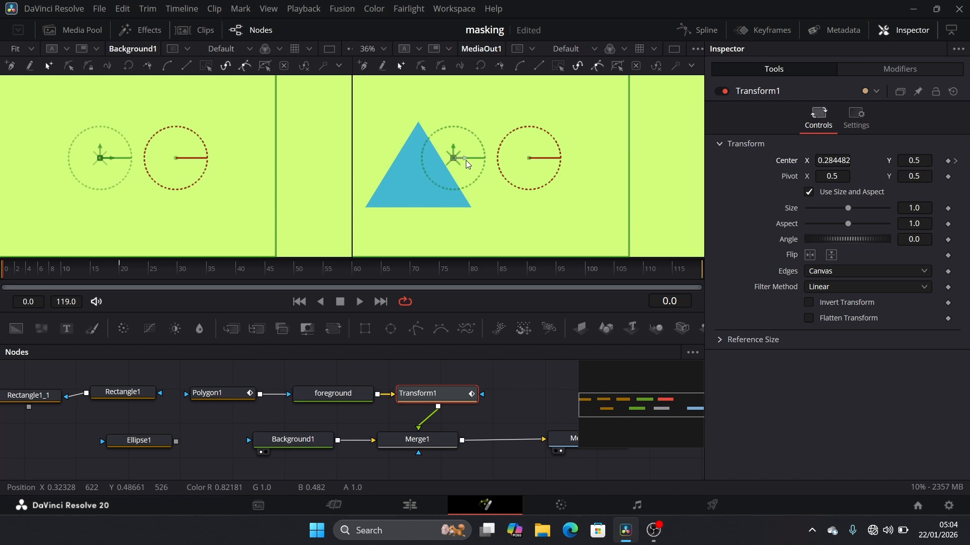
left_click_drag(467, 163, 688, 163)
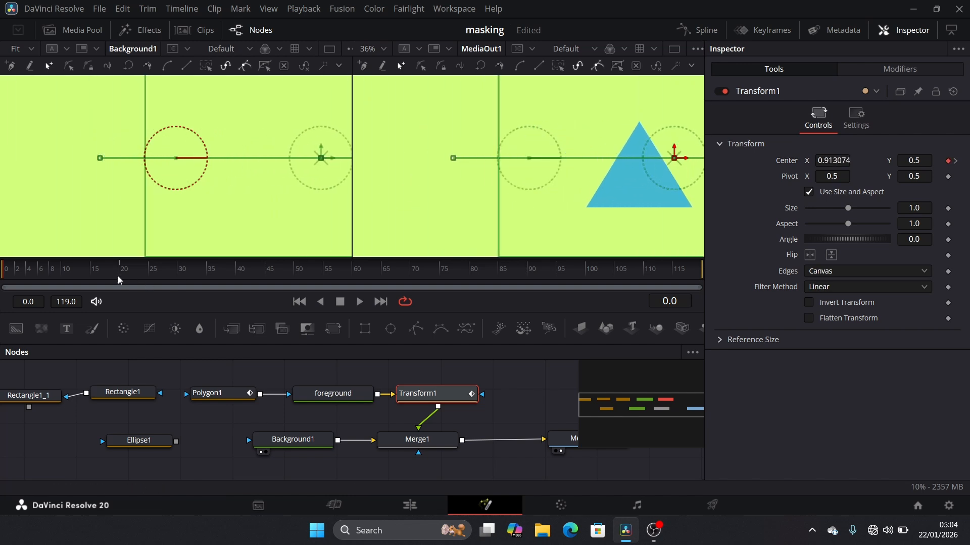
Step: Play the triangle's sliding animation from frame 0, stop it, and replay it from the start
left_click_drag(120, 280, 2, 270)
left_click(359, 302)
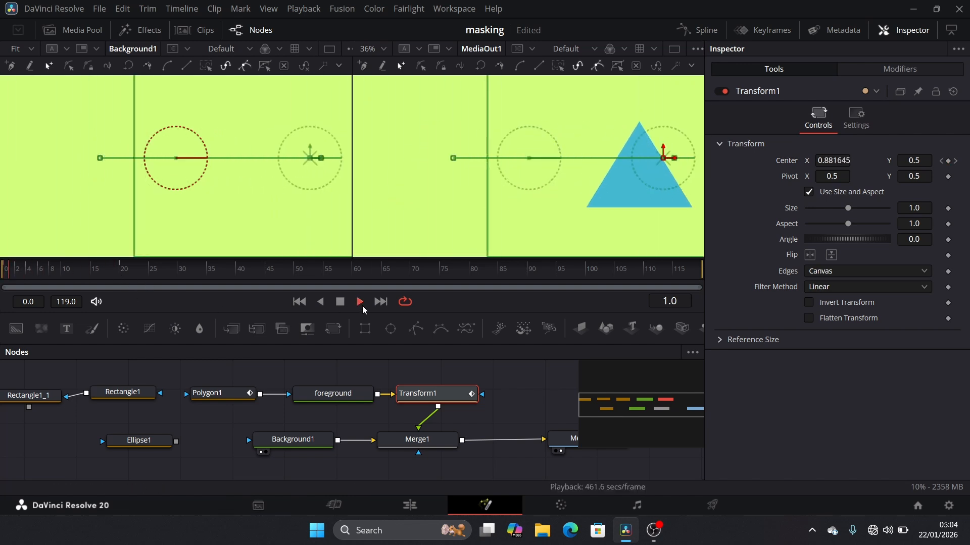
left_click(340, 301)
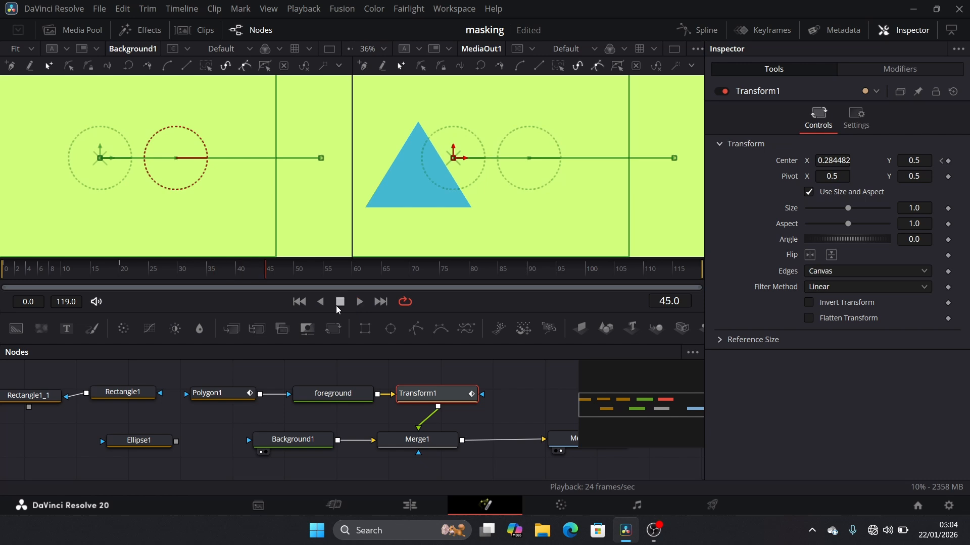
left_click_drag(238, 275, 1, 271)
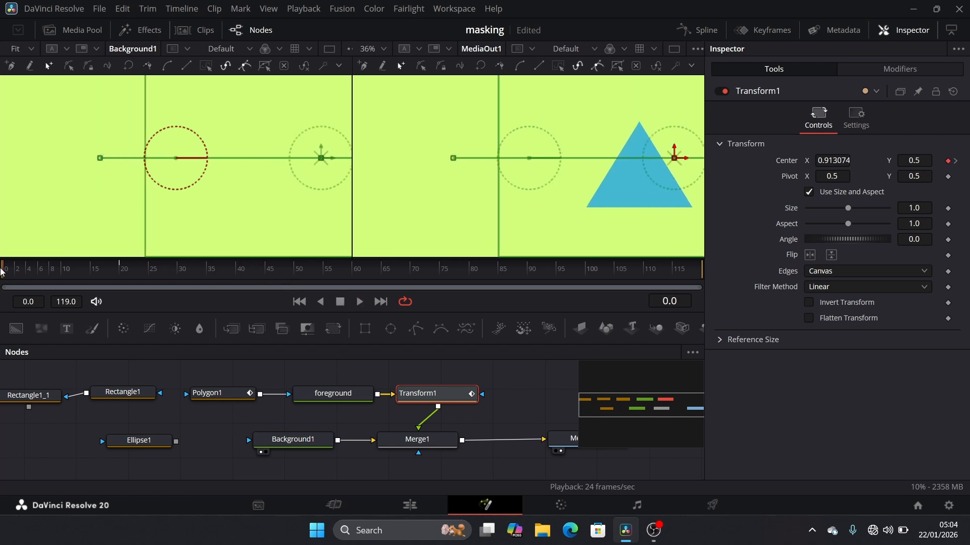
left_click(359, 301)
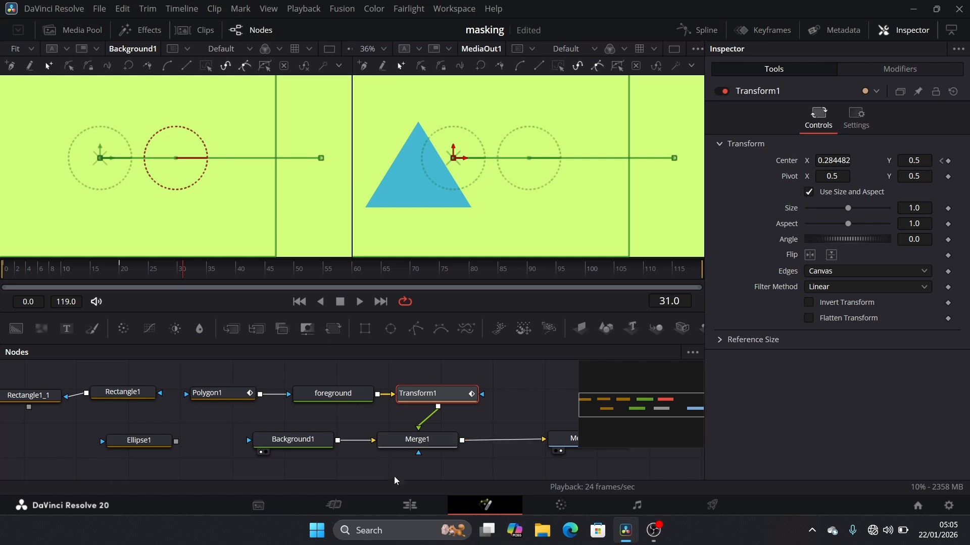
Step: Switch to the Edit page and show the inspector for the basics clip
left_click(409, 511)
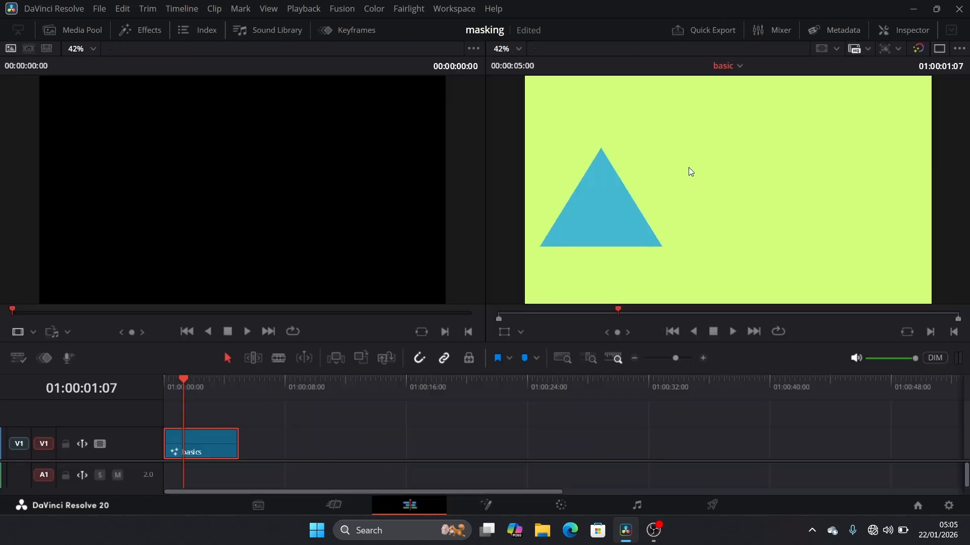
left_click(886, 30)
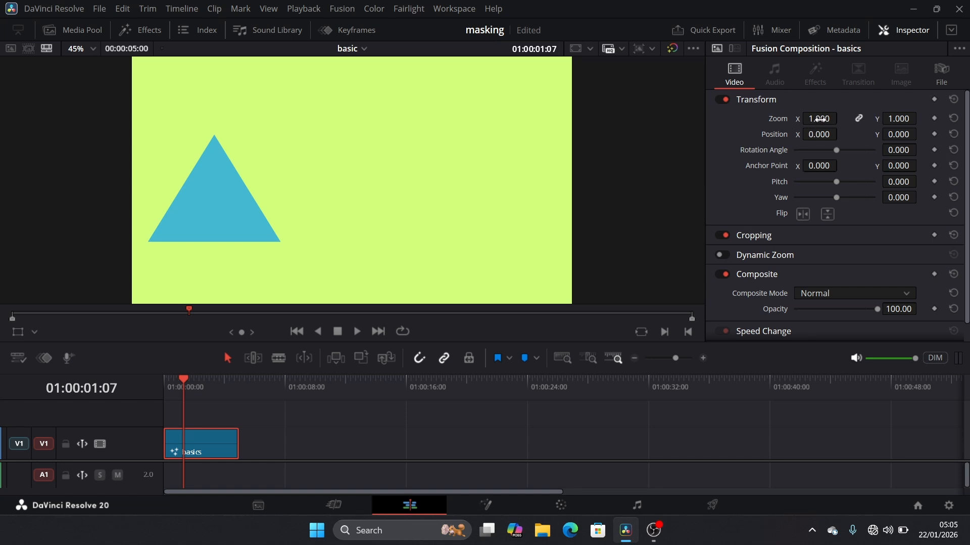
Step: Try scaling the basics clip to 0.320 and lowering it to Y -360, and undo these changes
left_click_drag(820, 119, 782, 119)
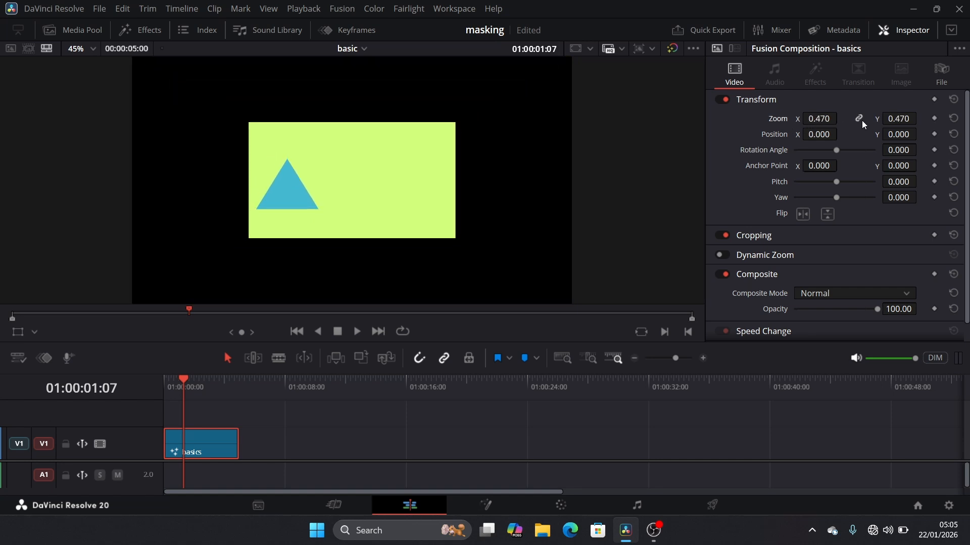
left_click_drag(896, 119, 828, 134)
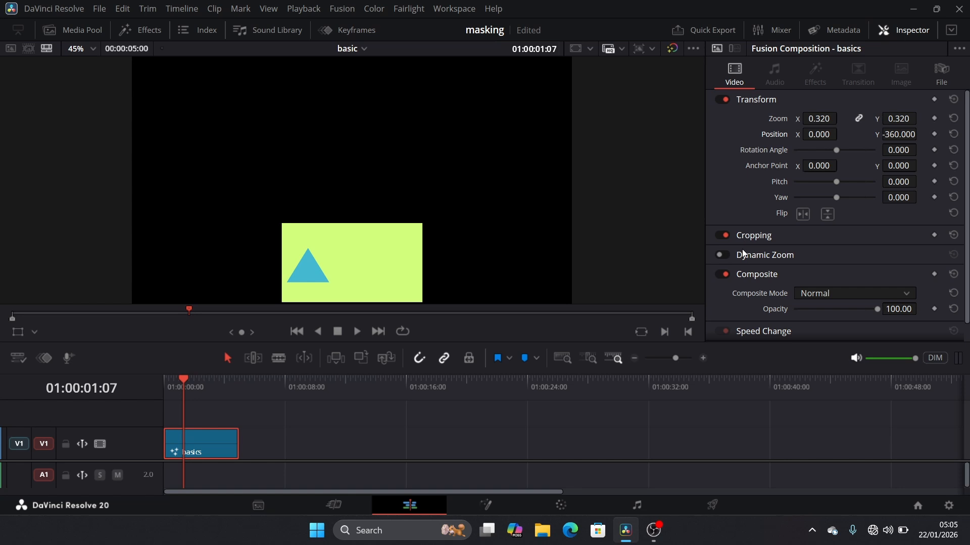
key("ctrl+z")
key("ctrl+z")
key("ctrl+z")
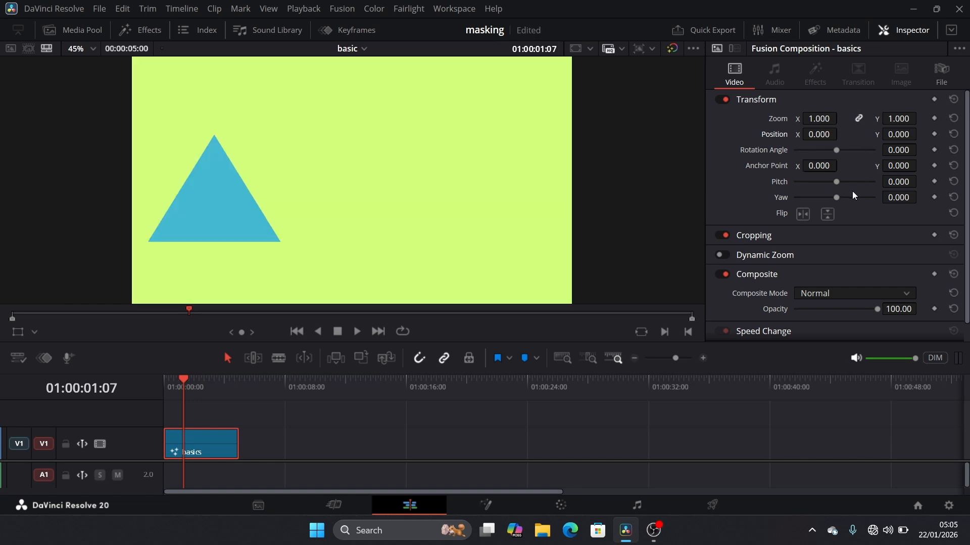
Step: Crop the basics clip around the triangle: left 28.8, right about 1040.6, top about 222.5 and bottom 156.6
left_click(752, 236)
left_click_drag(793, 254, 840, 270)
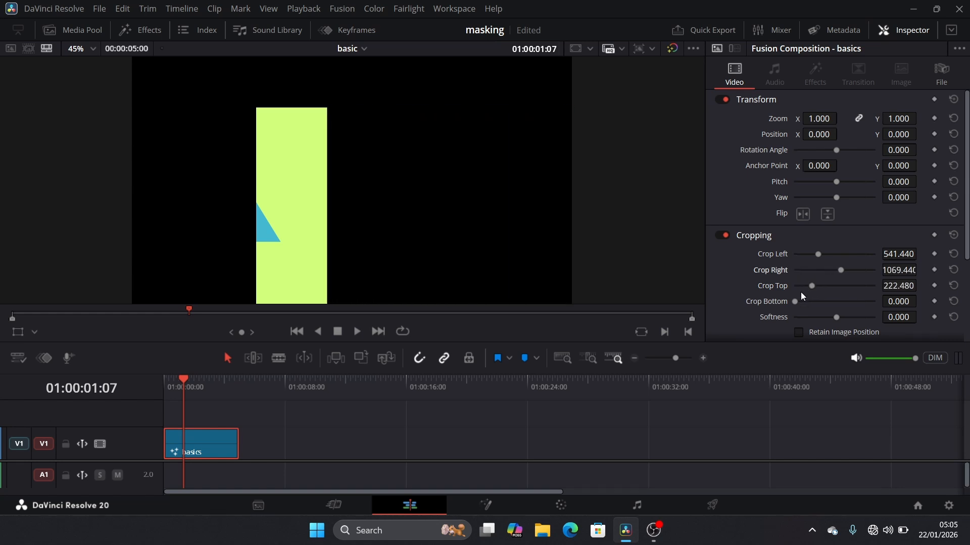
left_click_drag(796, 302, 807, 302)
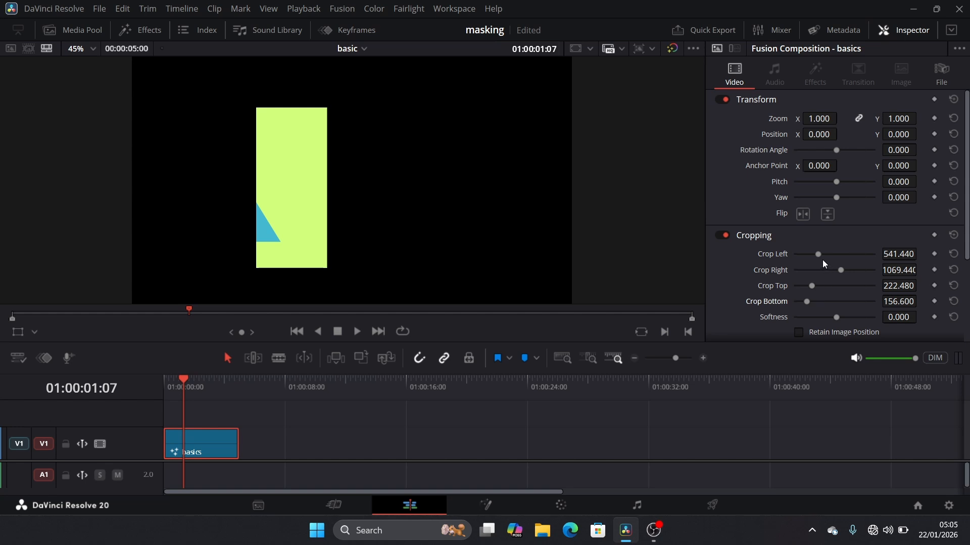
left_click_drag(818, 255, 795, 262)
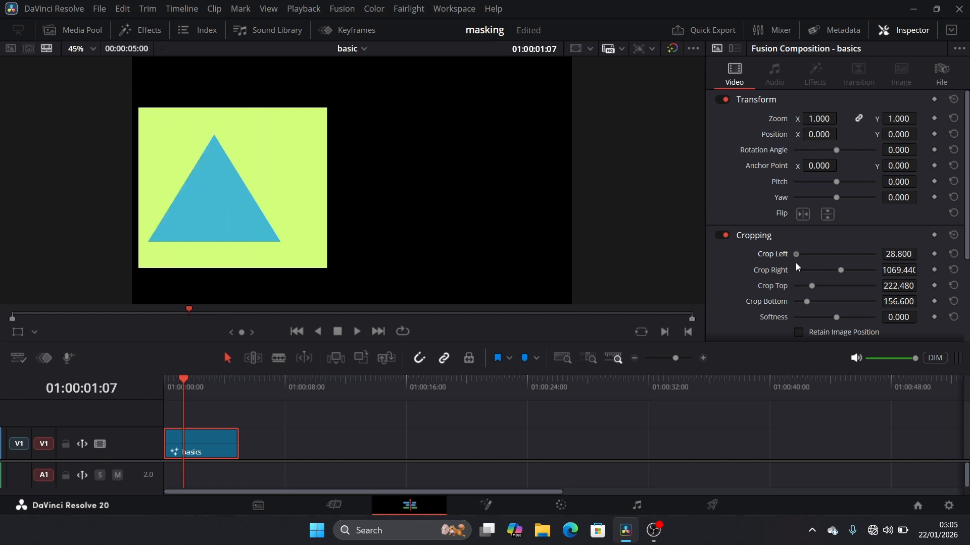
left_click_drag(838, 272, 838, 273)
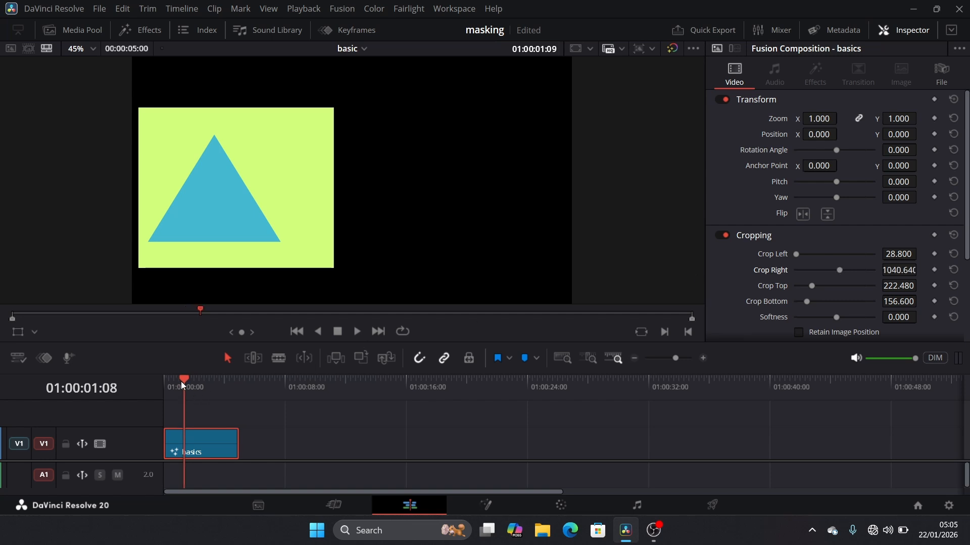
Step: Play the cropped basics clip from the timeline start, stop playback, and deselect the clip
key("Home")
left_click(362, 334)
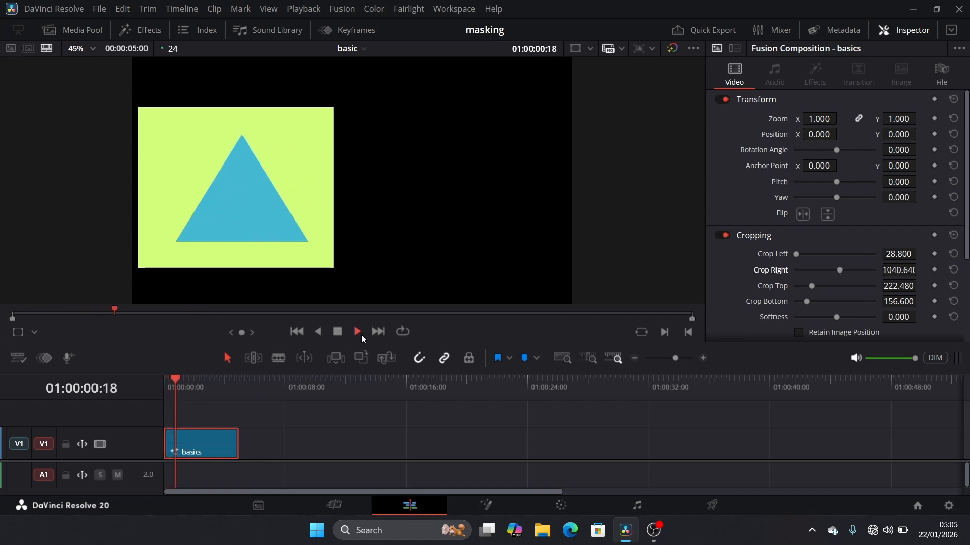
left_click(342, 333)
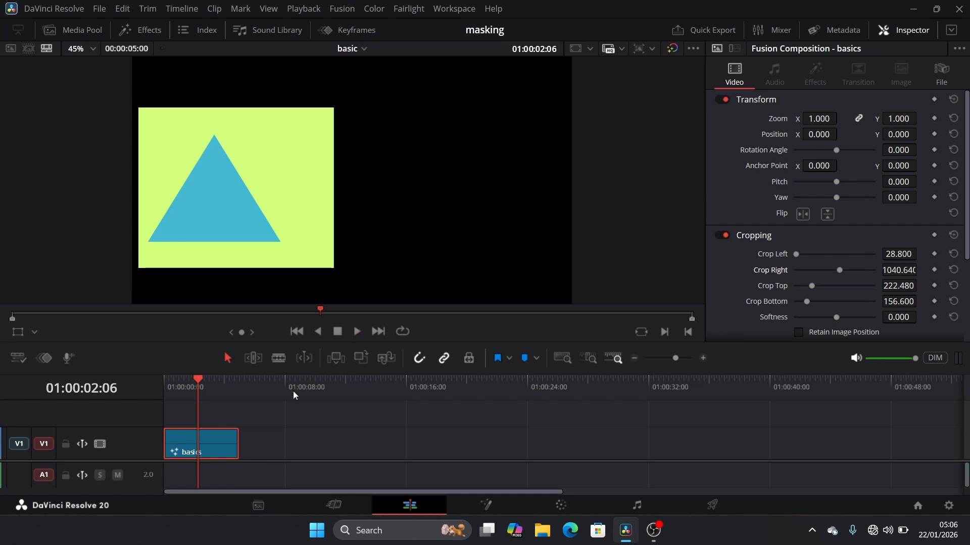
left_click(292, 416)
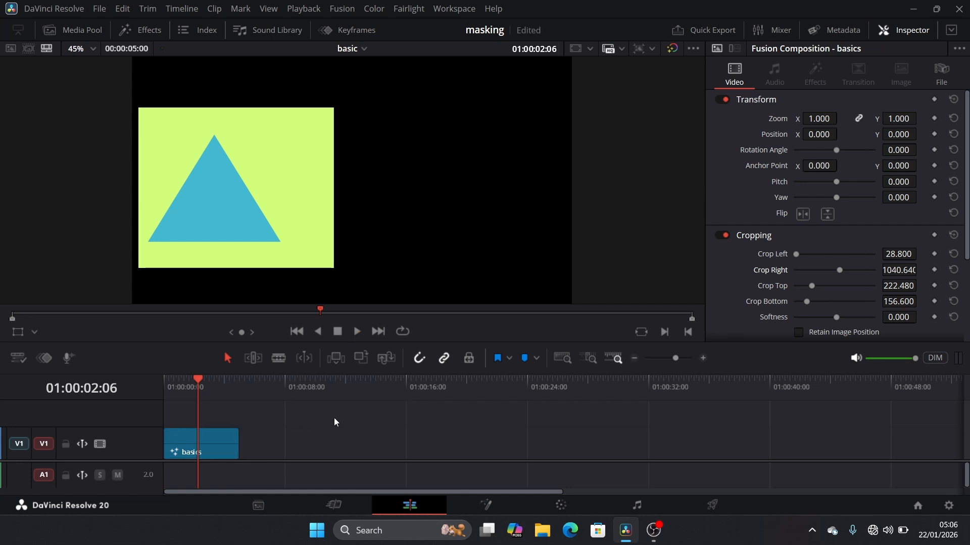
Step: Create a new Fusion composition named "text" in the media pool's Master bin, keeping the default duration and frame rate
left_click(226, 446)
left_click(59, 38)
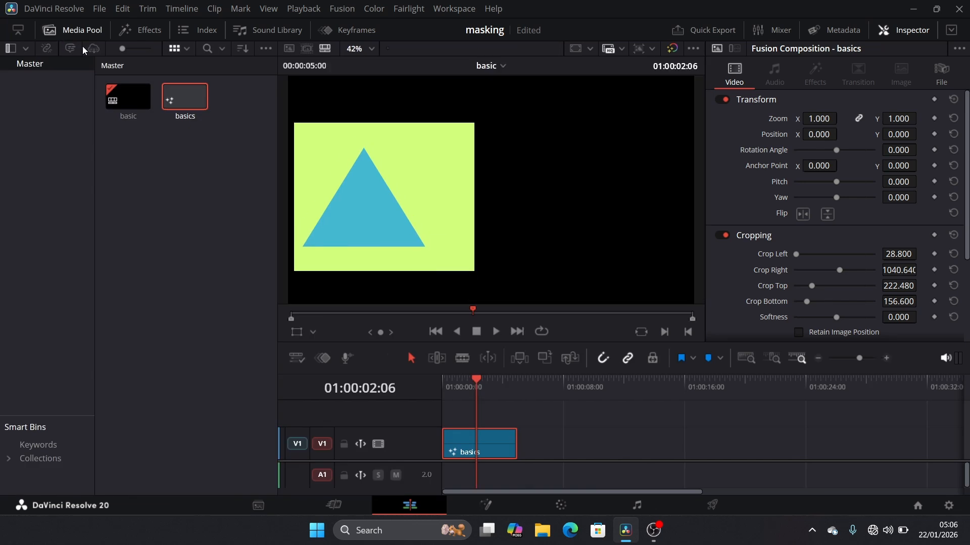
left_click(174, 150)
right_click(174, 151)
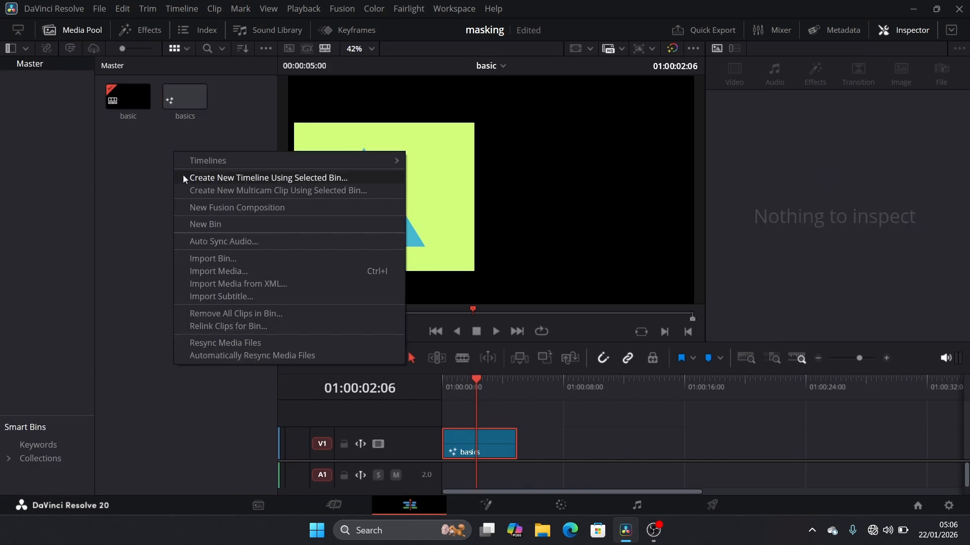
left_click(197, 208)
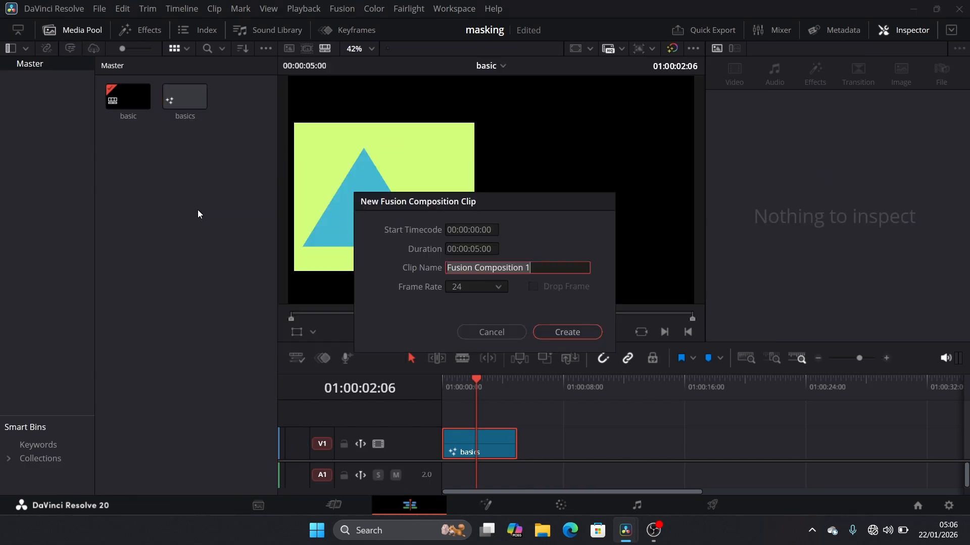
type("text")
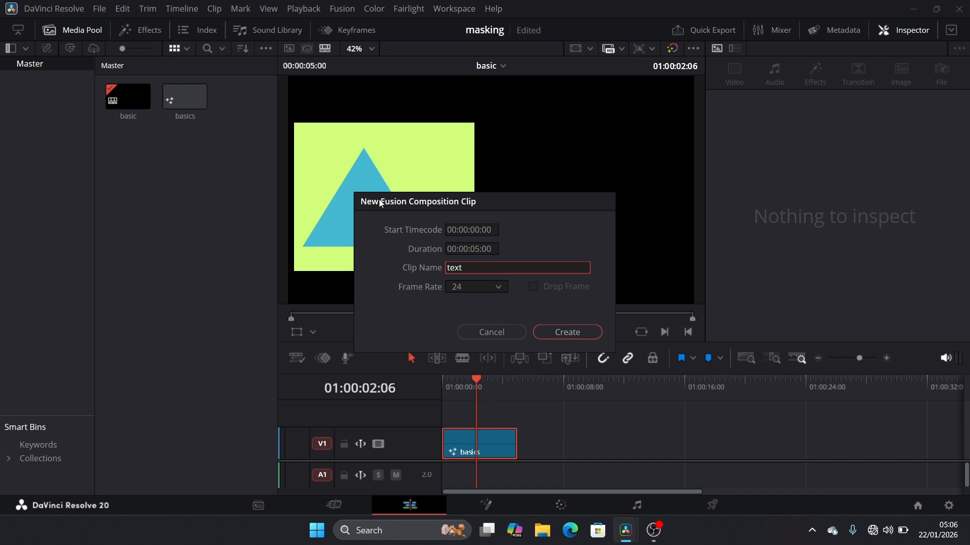
left_click(570, 332)
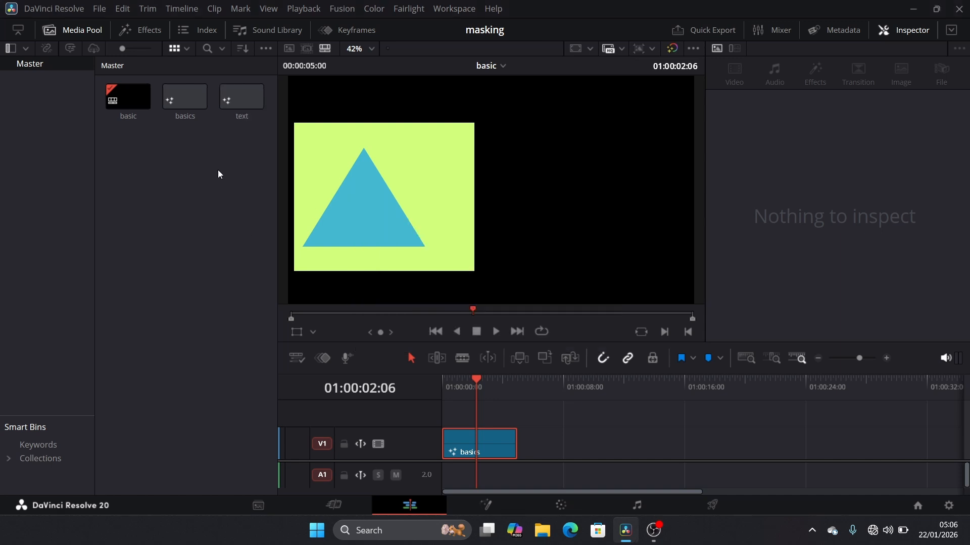
Step: Disable the basics clip and place the text composition directly after it on track V1
left_click(458, 446)
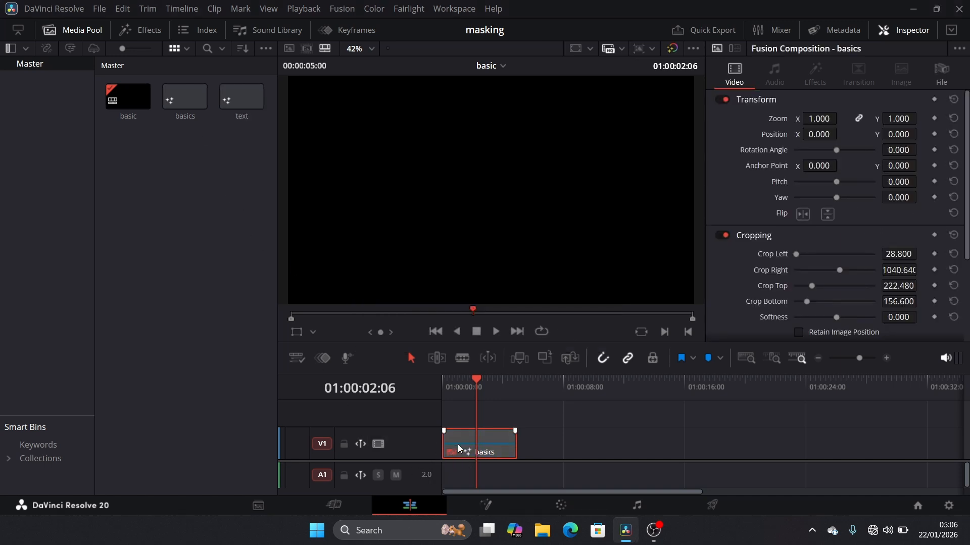
left_click_drag(238, 97, 522, 453)
Step: Move the playhead over the text clip and open that clip in the Fusion page
left_click(517, 388)
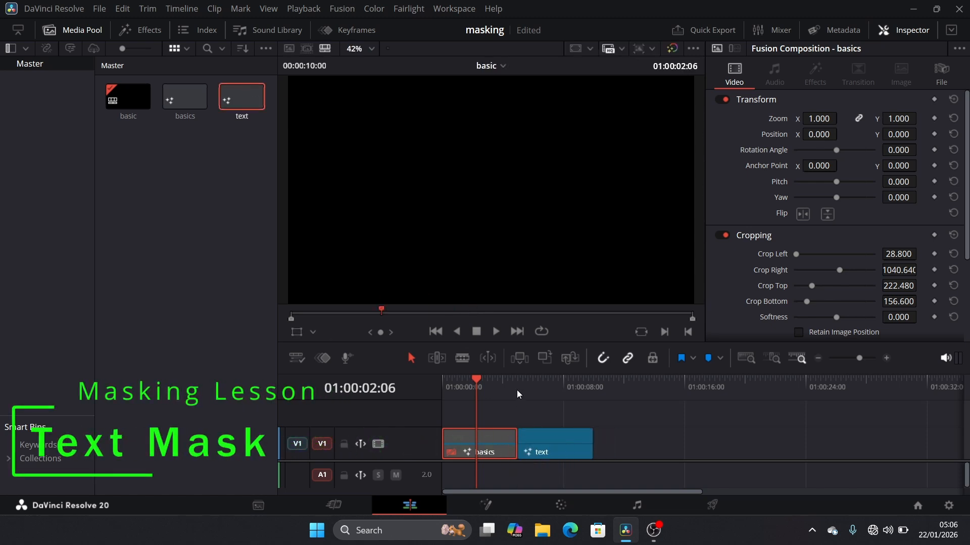
left_click_drag(518, 388, 528, 380)
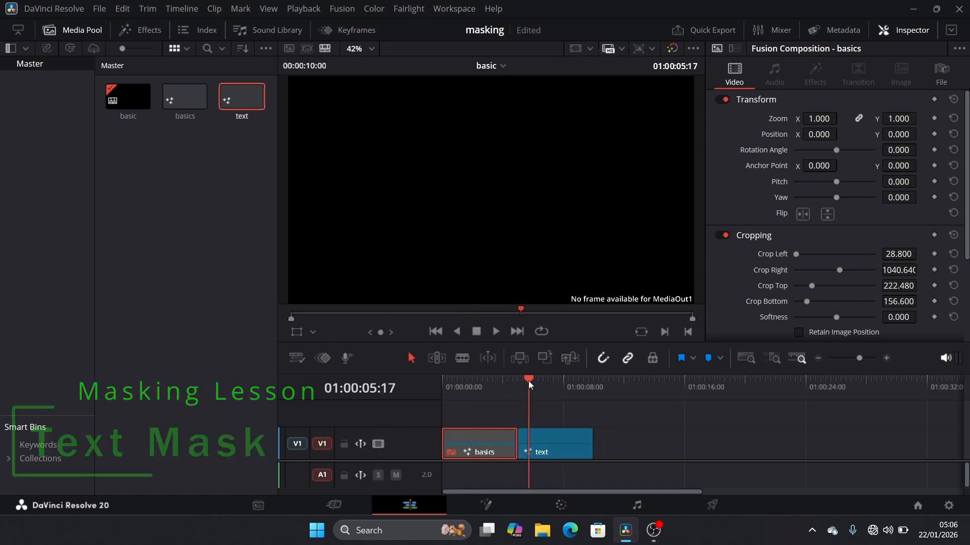
left_click(551, 440)
right_click(551, 441)
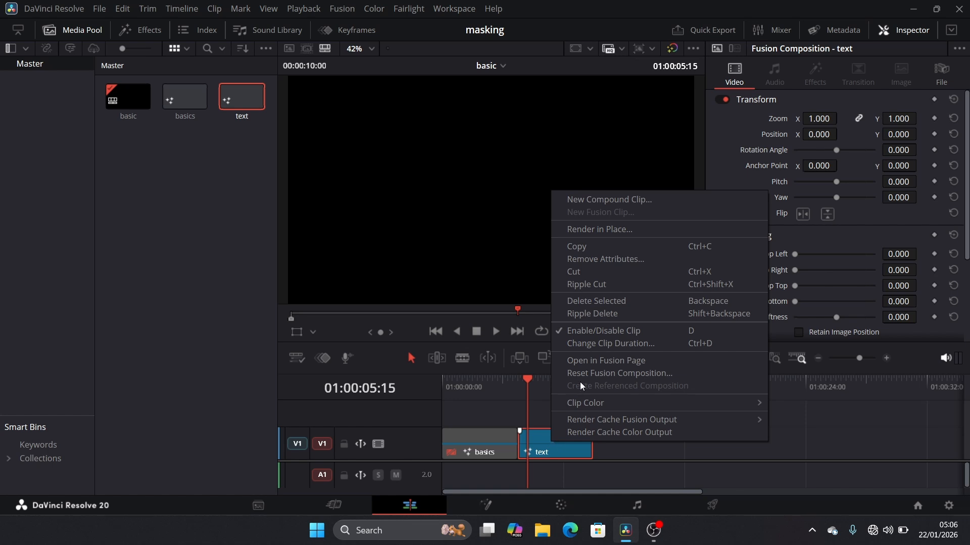
left_click(583, 362)
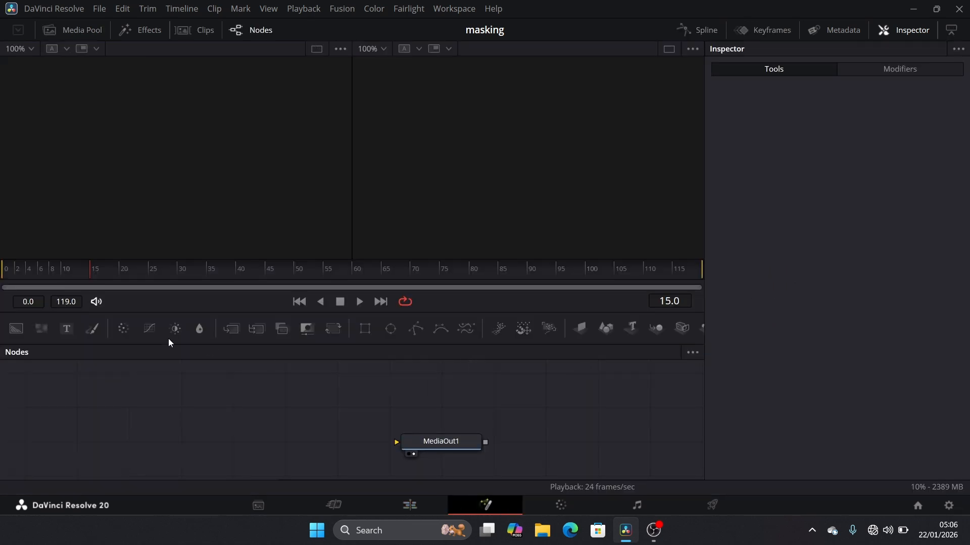
Step: Add a Text node feeding MediaOut1 and enter "HELLO WORLD" as its text
left_click(65, 330)
left_click_drag(365, 394, 426, 449)
left_click(249, 443)
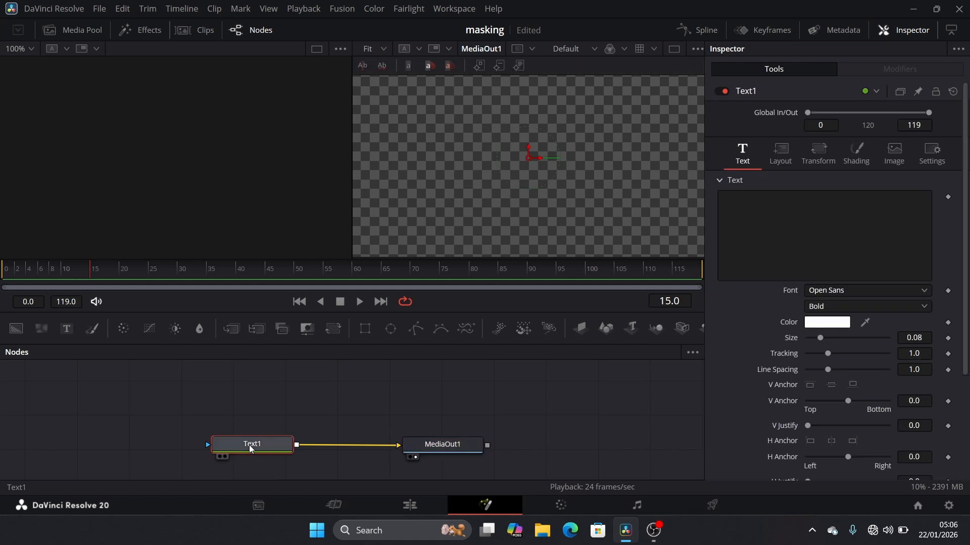
left_click(773, 242)
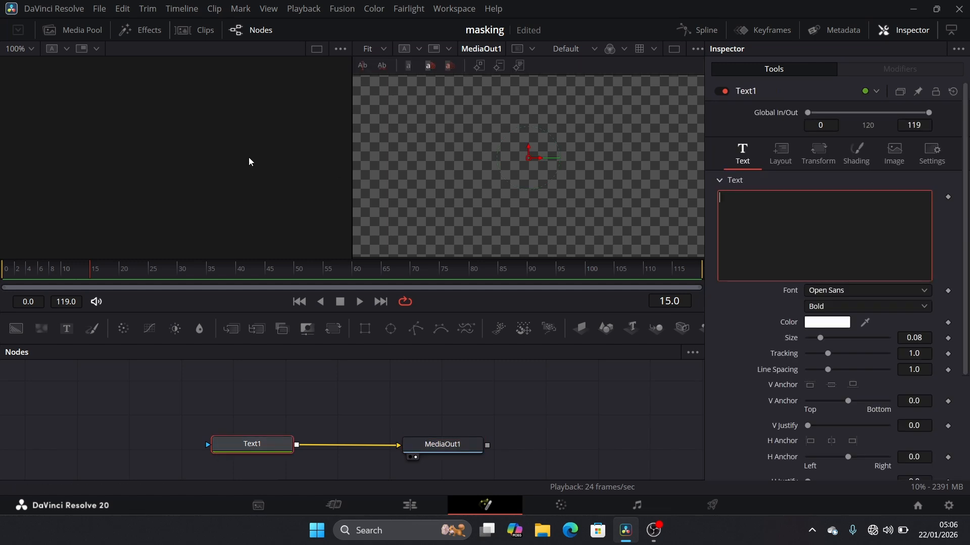
type("HELLO ")
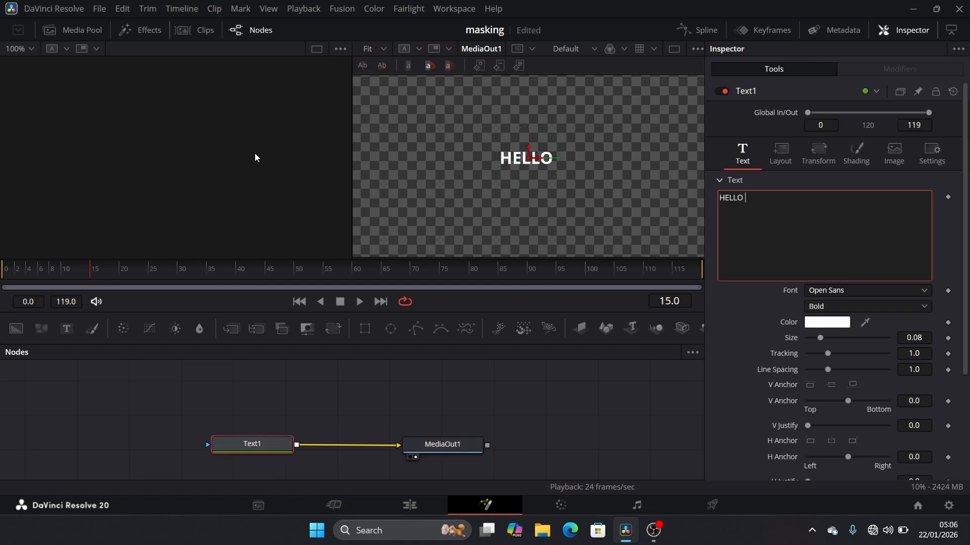
type("WORLD")
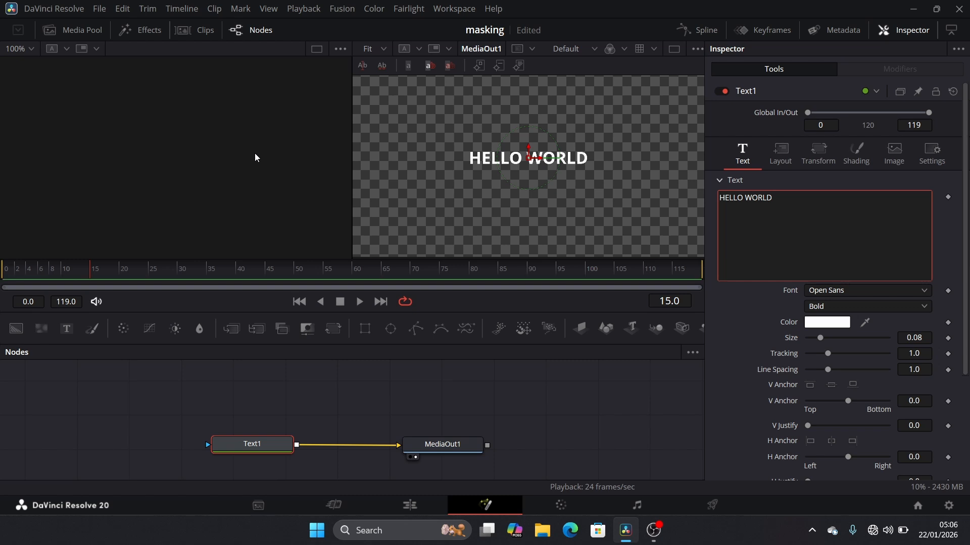
Step: Set the HELLO WORLD text size to 0.2126 and its font to MV Boli
left_click_drag(821, 341, 841, 344)
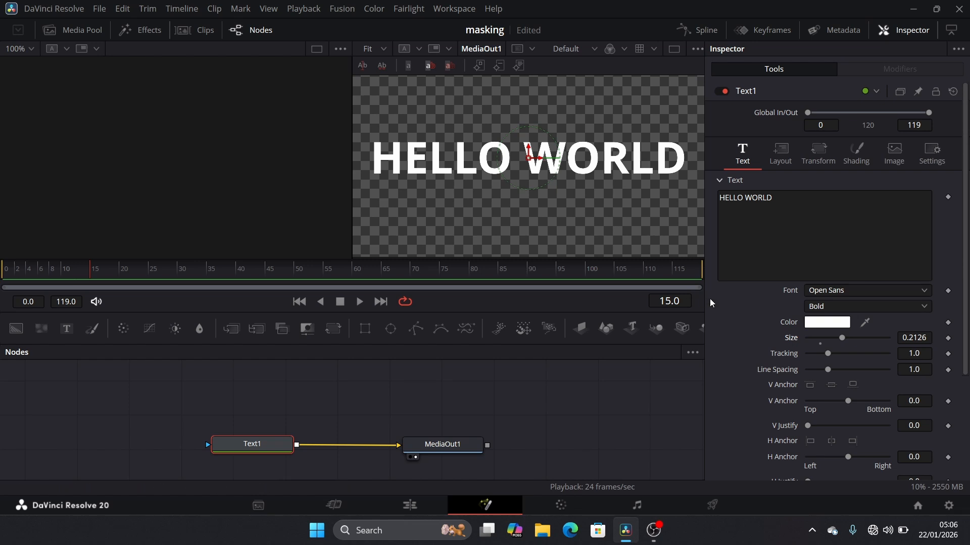
left_click(823, 293)
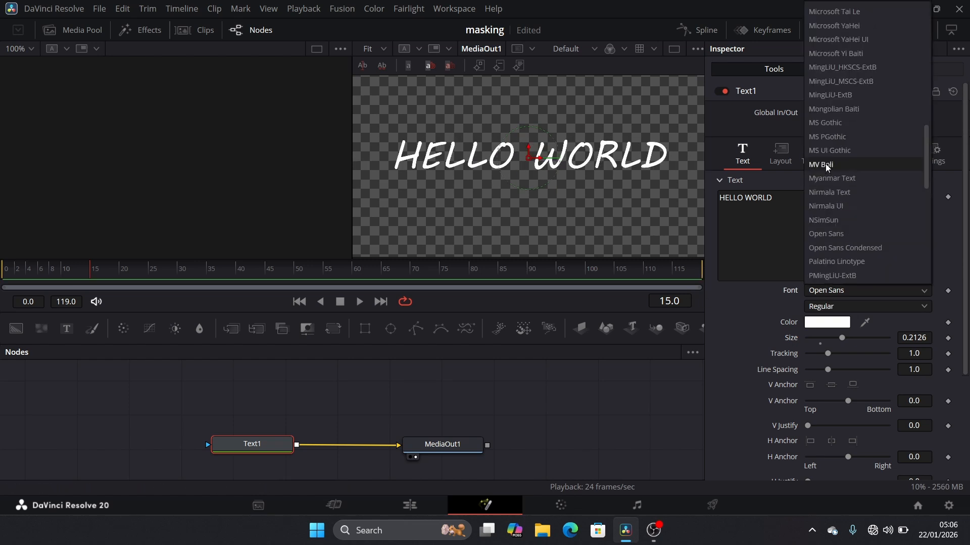
left_click(826, 165)
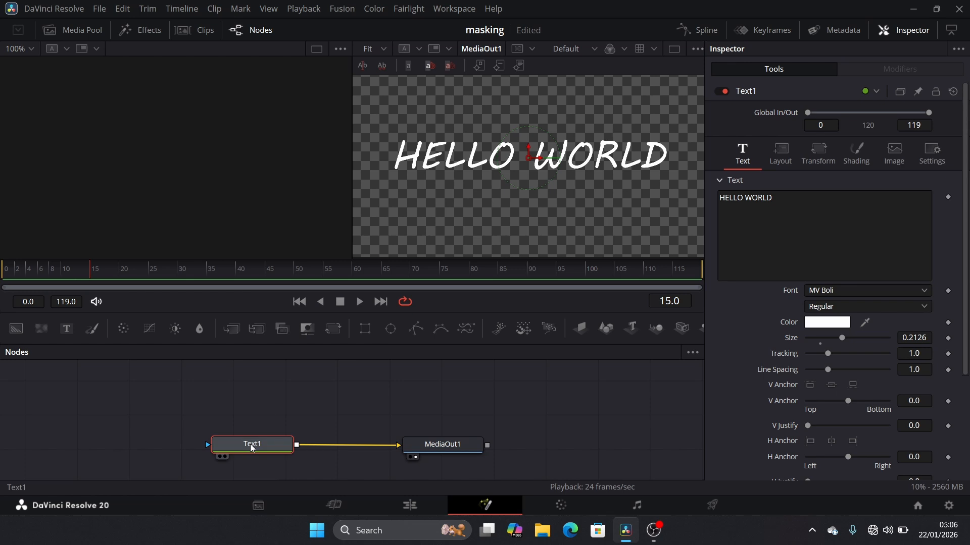
Step: Reposition the Text1 node and connect a new Rectangle mask to it
left_click_drag(250, 445, 276, 427)
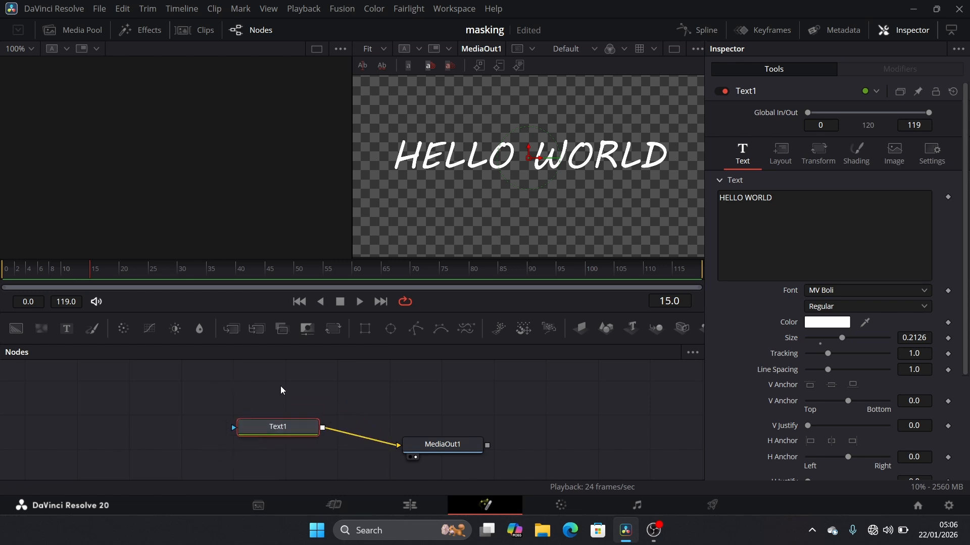
left_click(364, 329)
left_click_drag(288, 394, 154, 431)
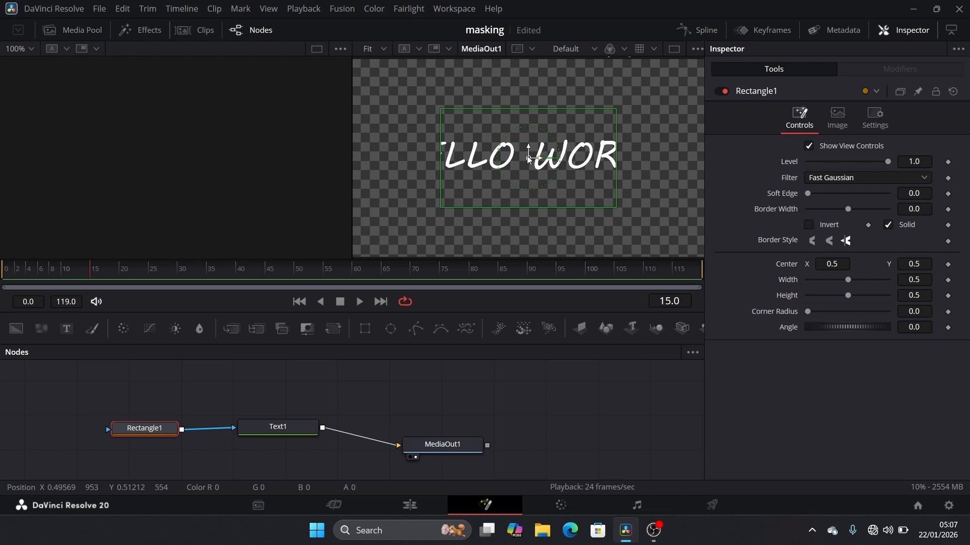
Step: Fit the rectangle mask around the text: center Y 0.512755, width 0.843 and corner radius 0.37
mouse_move(531, 151)
left_mouse_down()
mouse_move(526, 76)
mouse_move(536, 219)
mouse_move(530, 148)
left_mouse_up()
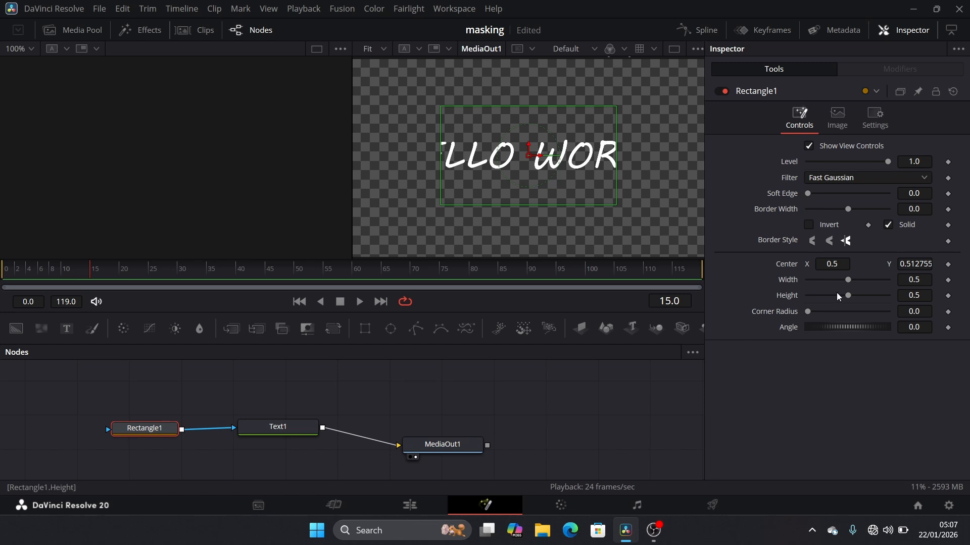
left_click_drag(848, 280, 874, 285)
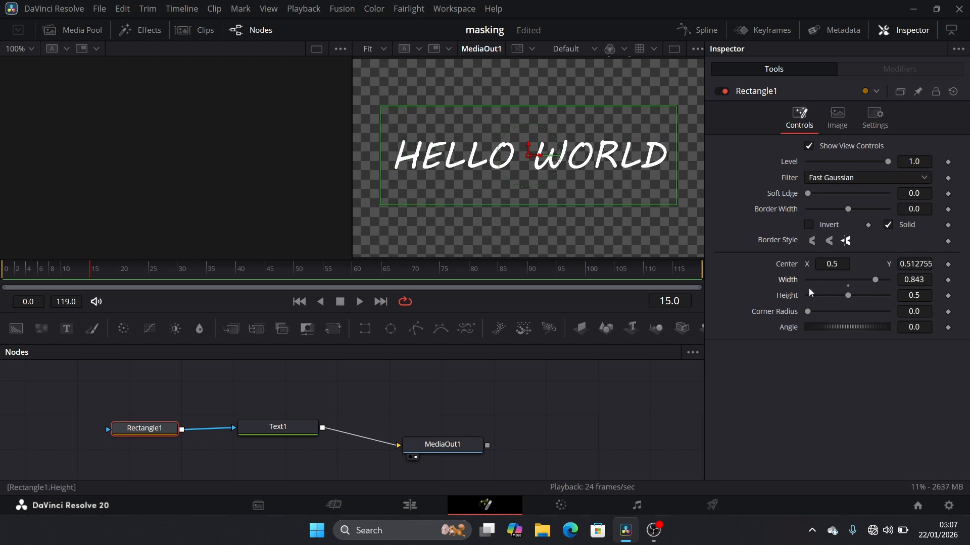
left_click_drag(811, 312, 839, 314)
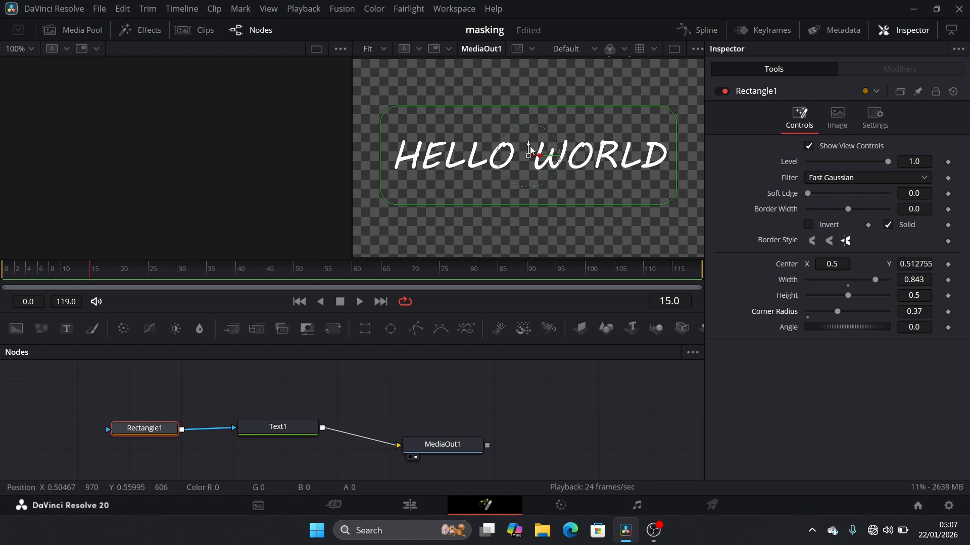
Step: Move the rectangle mask below the text to center Y 0.149234 and keyframe its width at frame 0
left_click_drag(531, 151, 545, 232)
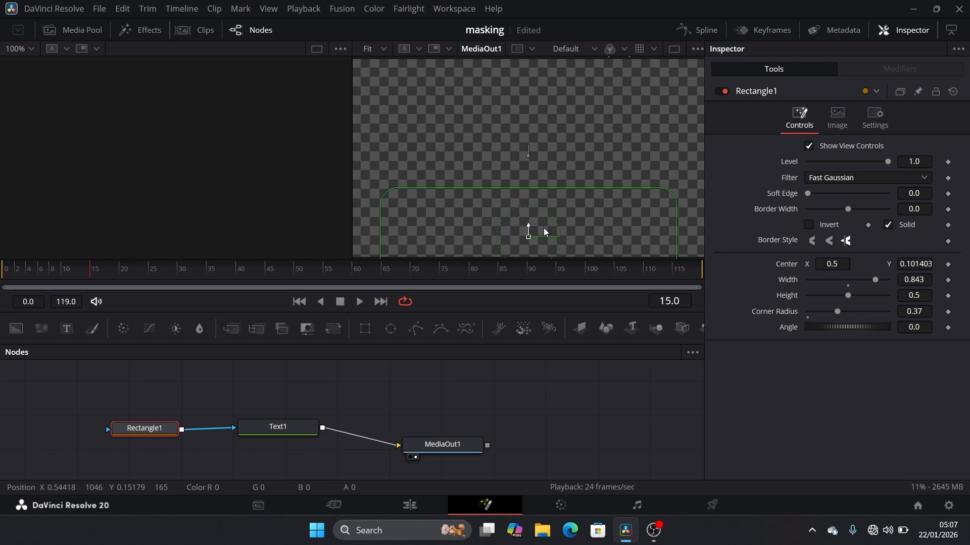
left_click(3, 271)
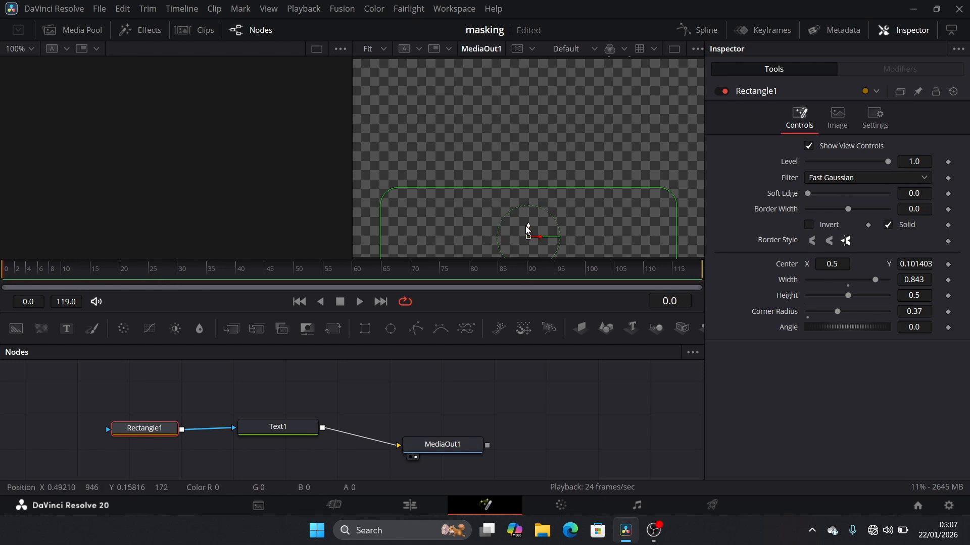
mouse_move(528, 230)
left_mouse_down()
mouse_move(533, 193)
mouse_move(531, 227)
left_mouse_up()
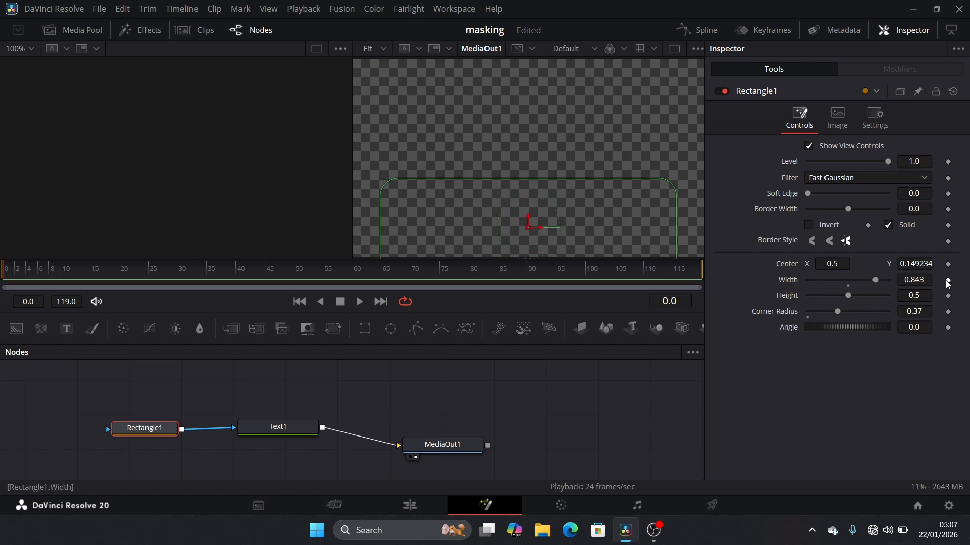
left_click(948, 280)
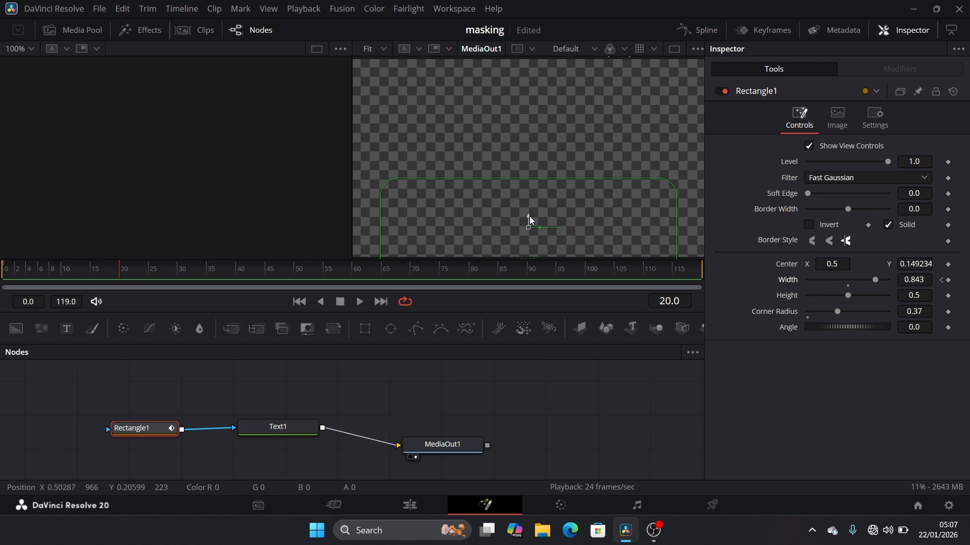
Step: Try to move the mask over the text to center Y 0.519132 at frame 20 and to 0.468112 at frame 0
left_click_drag(529, 216, 525, 147)
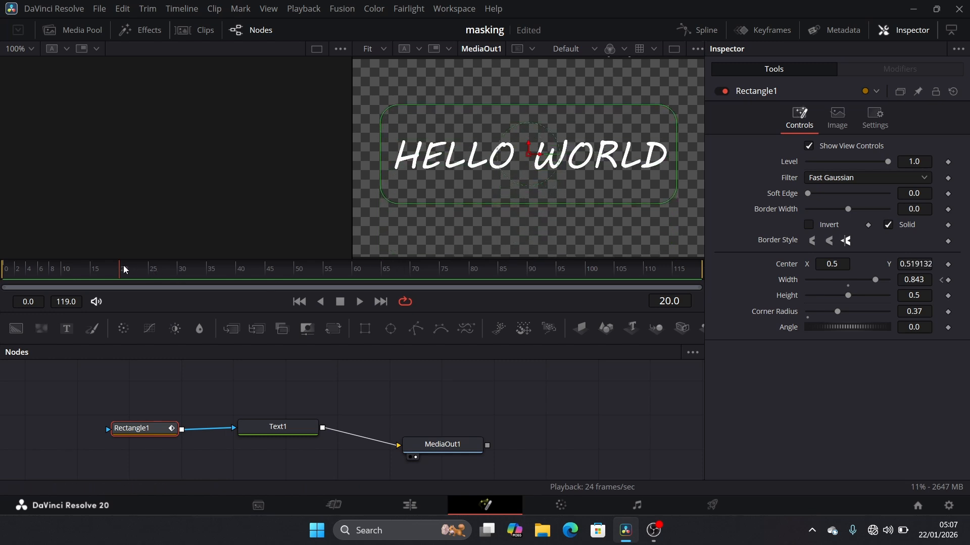
left_click_drag(124, 270, 3, 286)
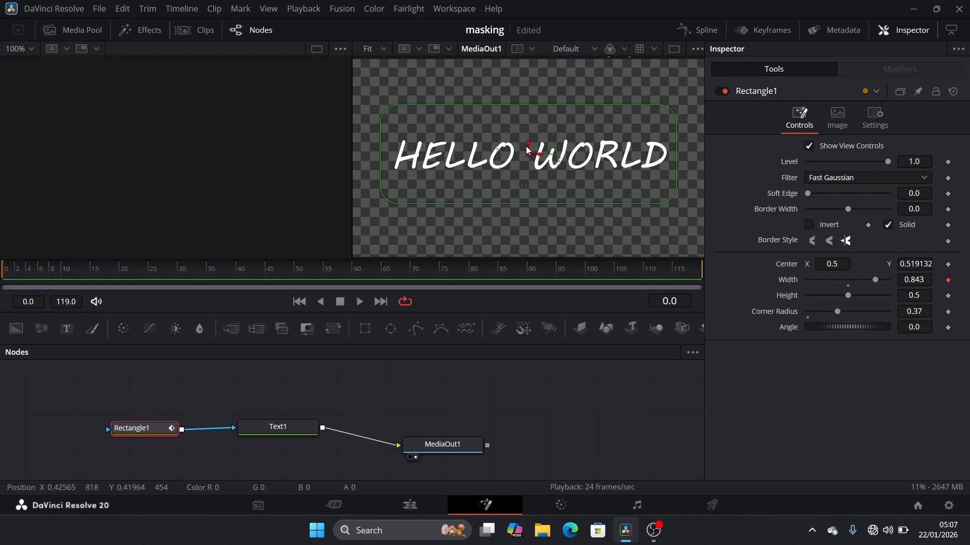
mouse_move(529, 150)
left_mouse_down()
mouse_move(526, 229)
mouse_move(517, 158)
left_mouse_up()
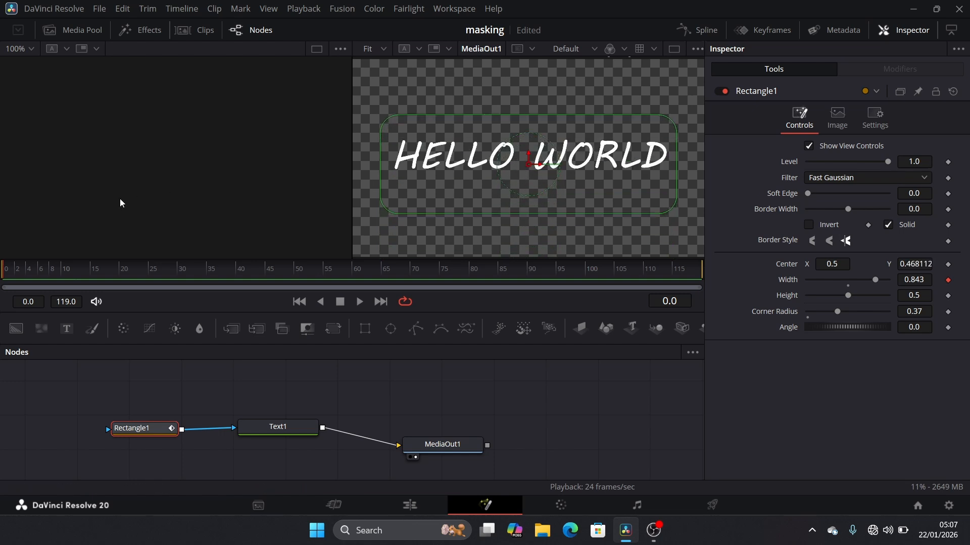
Step: Keyframe the mask's width at frame 20, play the animation from frame 0, and reposition the Rectangle1 node
left_click_drag(18, 275, 97, 277)
left_click(949, 281)
left_click_drag(99, 277, 4, 288)
left_click(359, 301)
left_click_drag(146, 430, 131, 396)
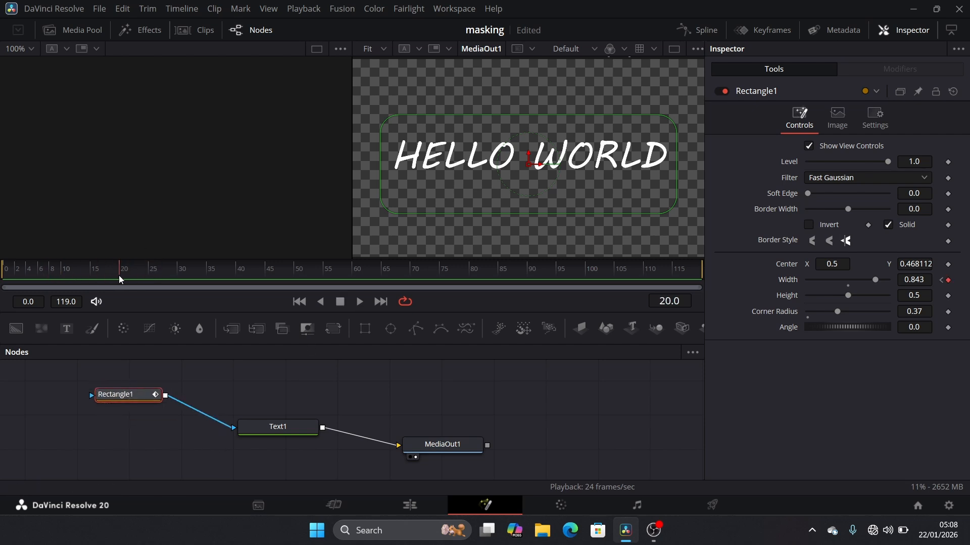
Step: Set the mask's center to X 0.495 and Y 0.072112 at frame 0 and keyframe the center there
key("Right")
key("Left")
key("Left")
mouse_move(840, 264)
left_mouse_down()
mouse_move(788, 264)
mouse_move(834, 263)
left_mouse_up()
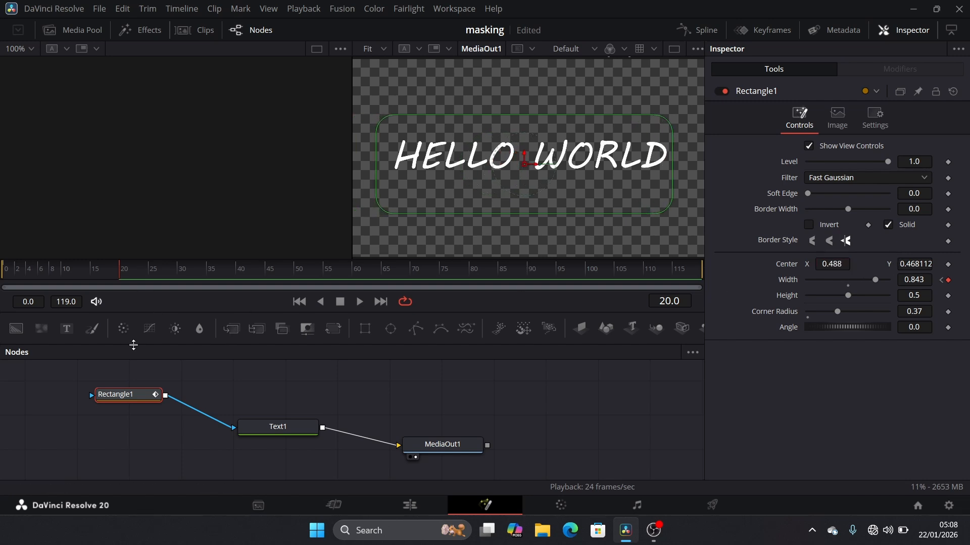
left_click(7, 277)
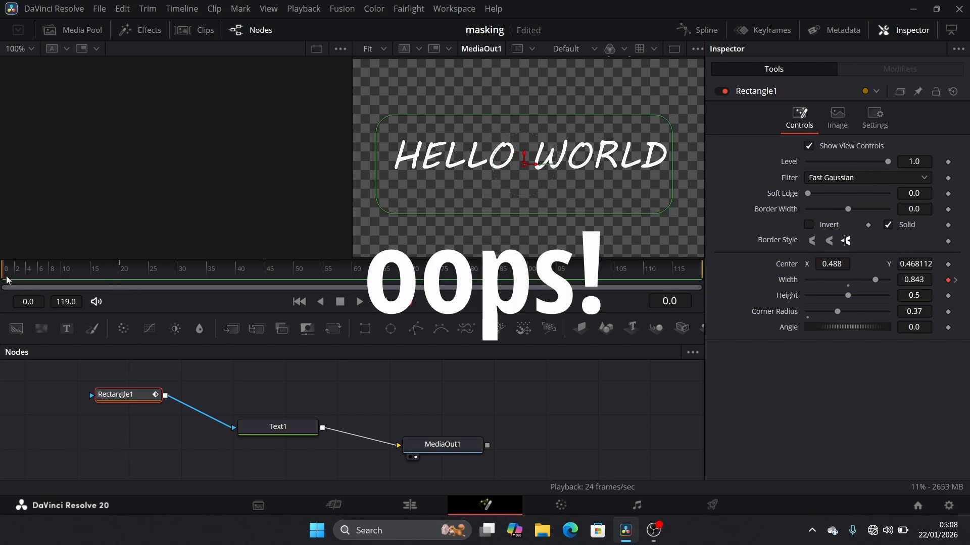
left_click_drag(832, 265, 720, 262)
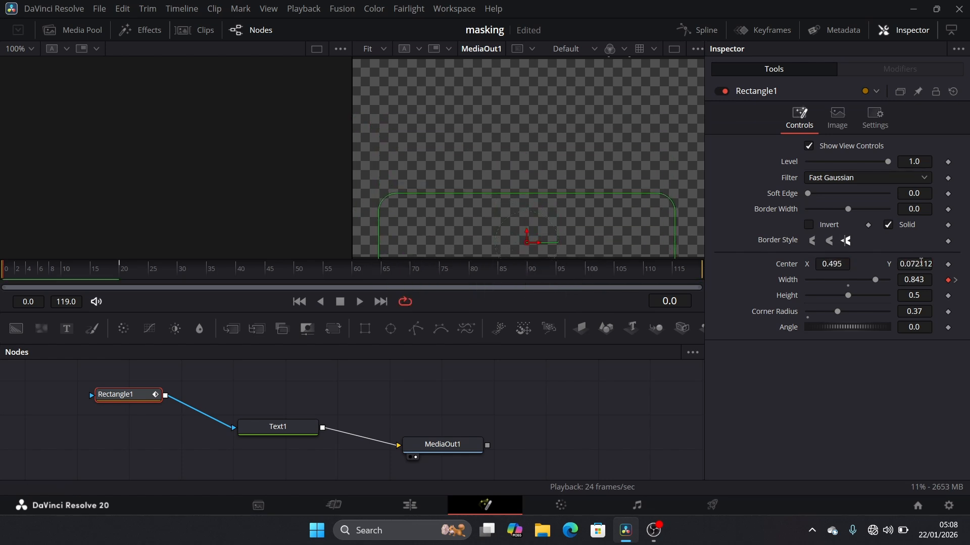
left_click(947, 264)
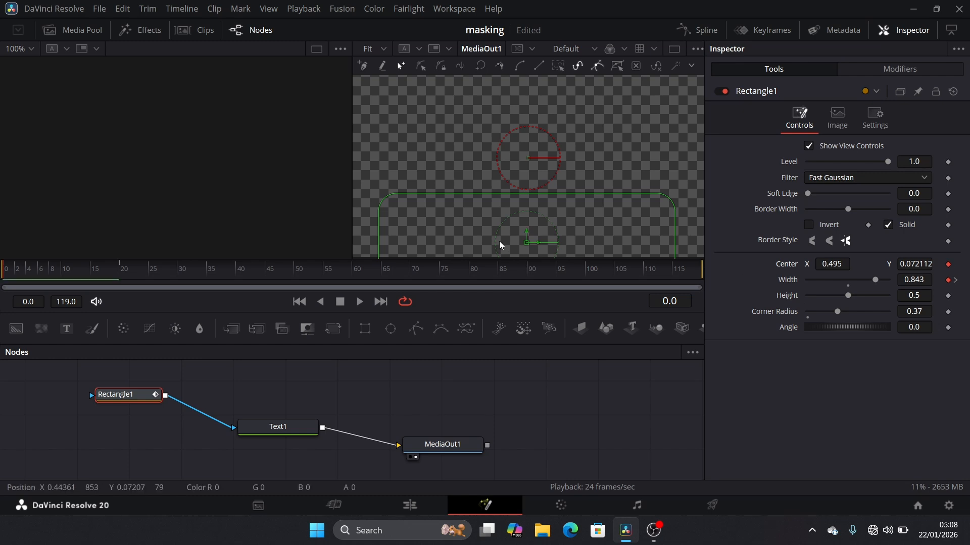
Step: Raise the mask over the text to center Y 0.496219 at frame 20, and play the reveal from frame 0
left_click_drag(64, 278, 128, 284)
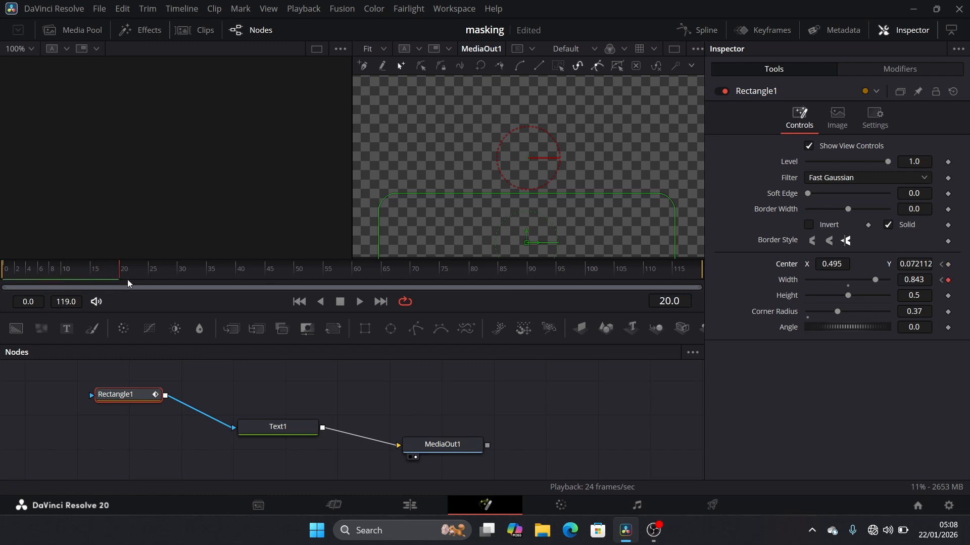
left_click_drag(526, 234, 528, 148)
left_click_drag(116, 275, 1, 289)
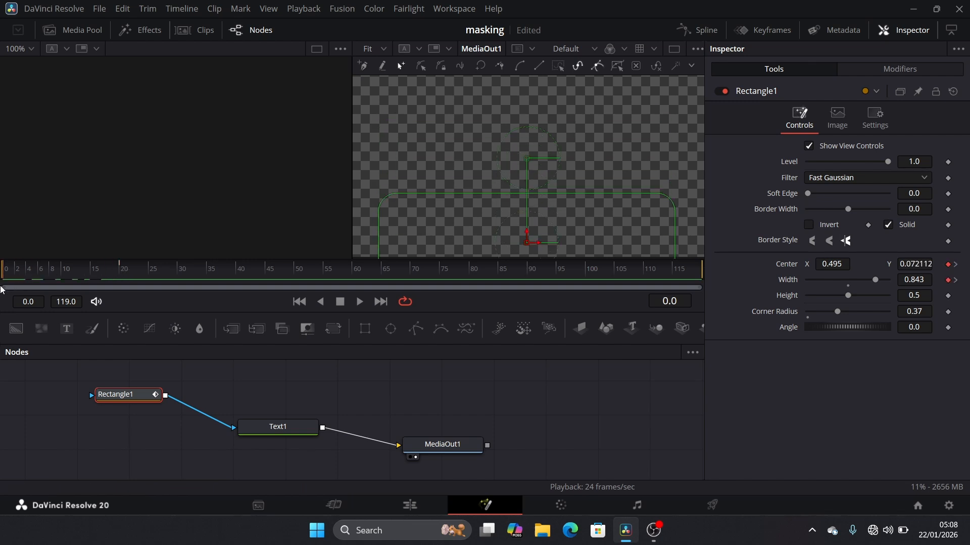
left_click(360, 303)
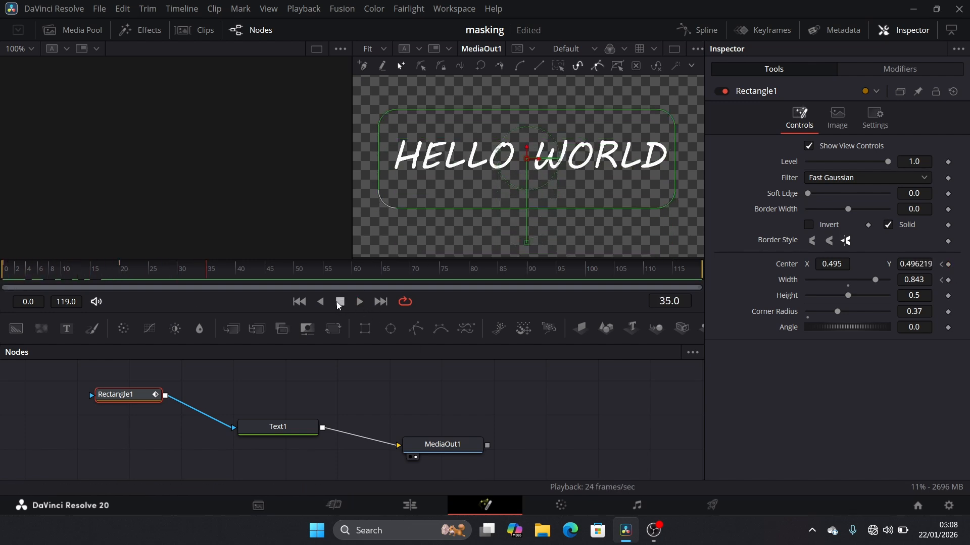
Step: Line up the MediaOut1 and Text1 nodes and return to the Edit page
left_click_drag(442, 445, 444, 433)
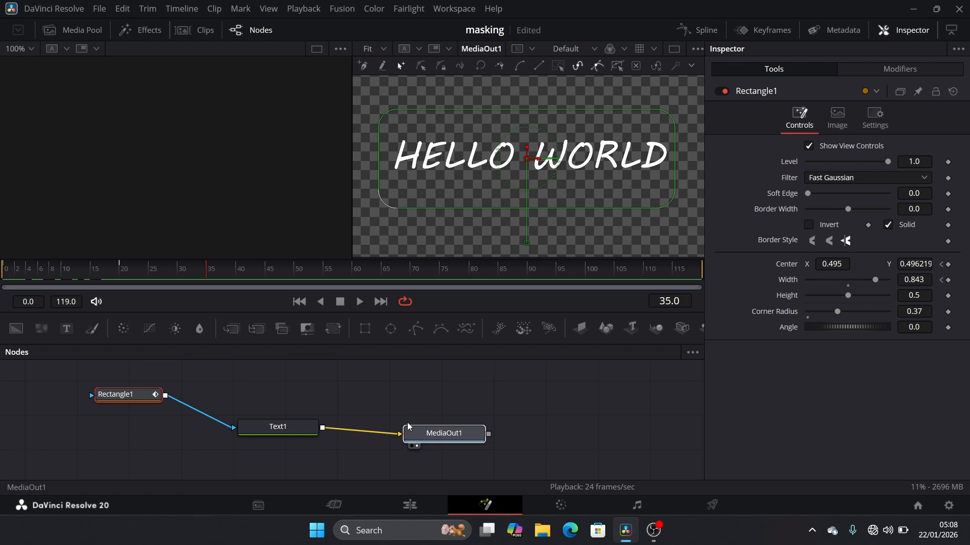
left_click(292, 430)
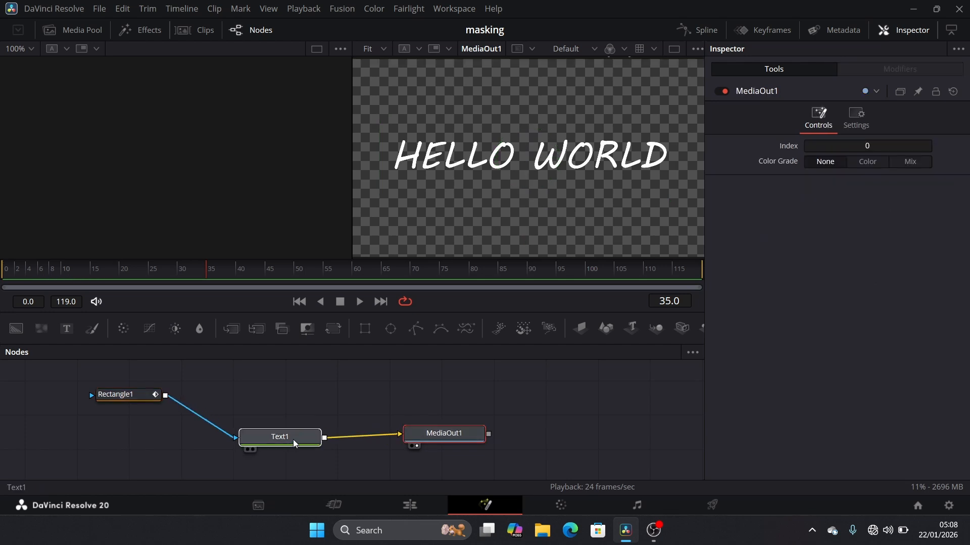
left_click(422, 507)
Step: Import the video 8088339-uhd_2160_3840_30fps from the pexels folder into the media pool
left_click(244, 220)
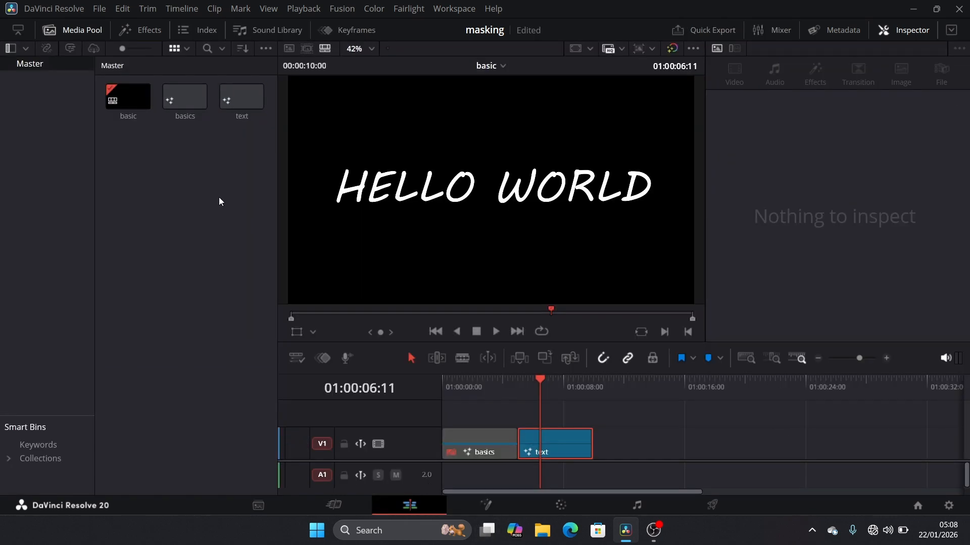
double_click(193, 185)
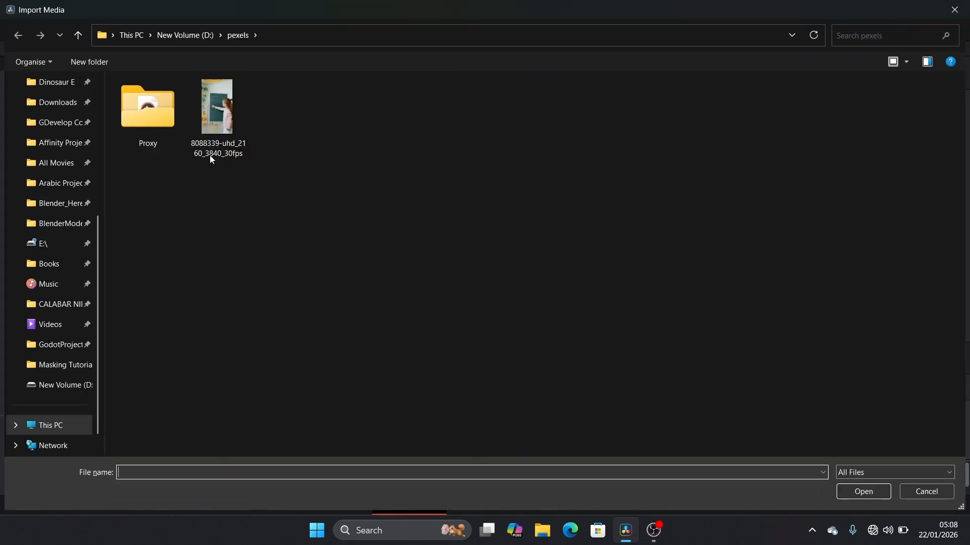
left_click(216, 108)
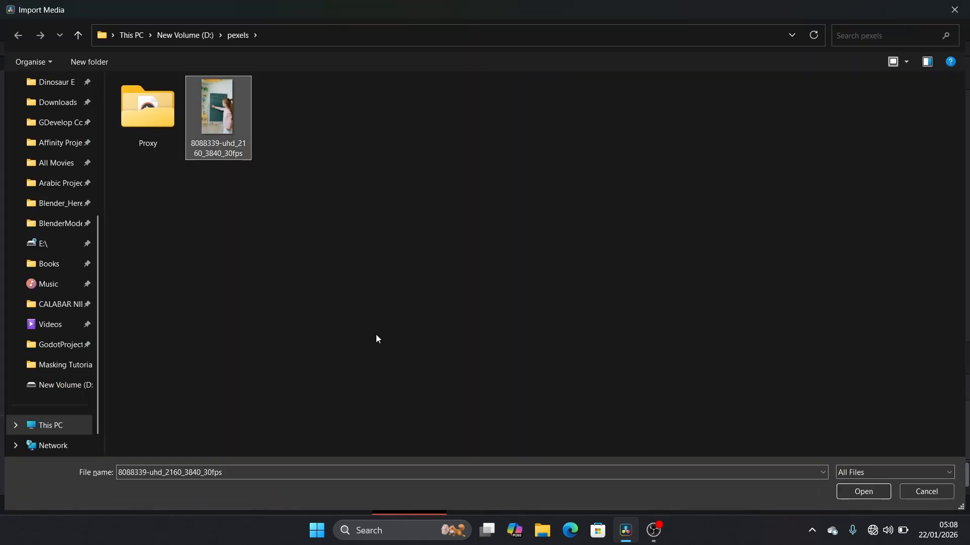
left_click(853, 496)
Step: Place the imported video directly after the text clip on track V1 and move the playhead over it
left_click(109, 119)
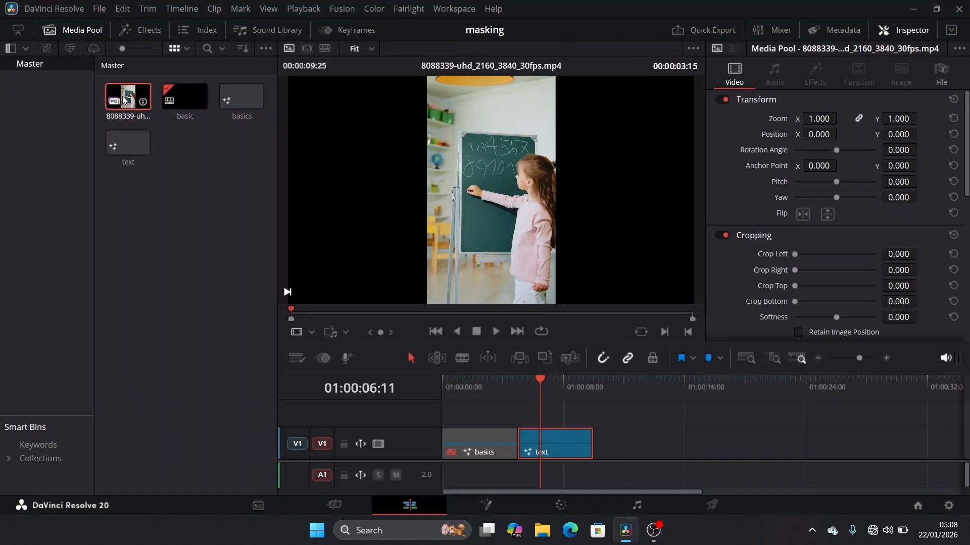
left_click_drag(108, 118, 596, 434)
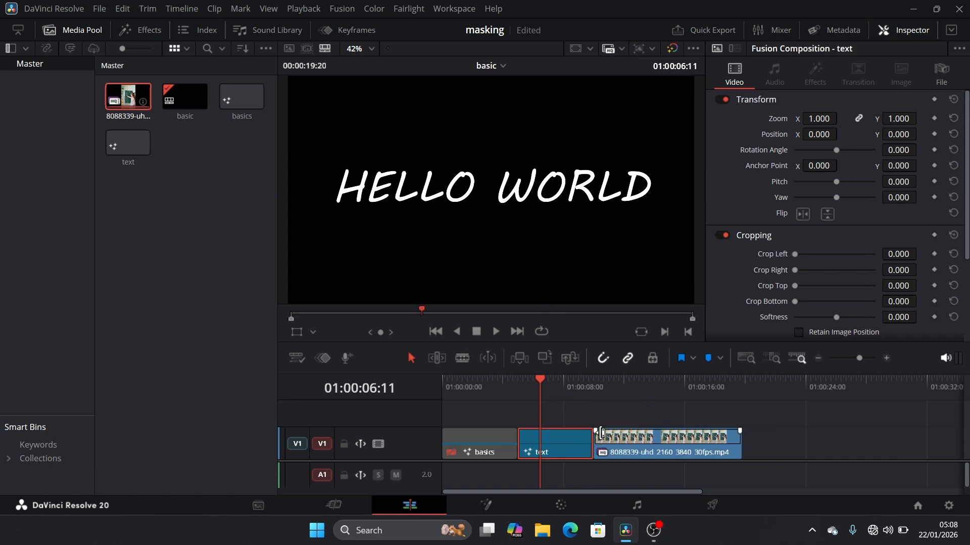
left_click(604, 380)
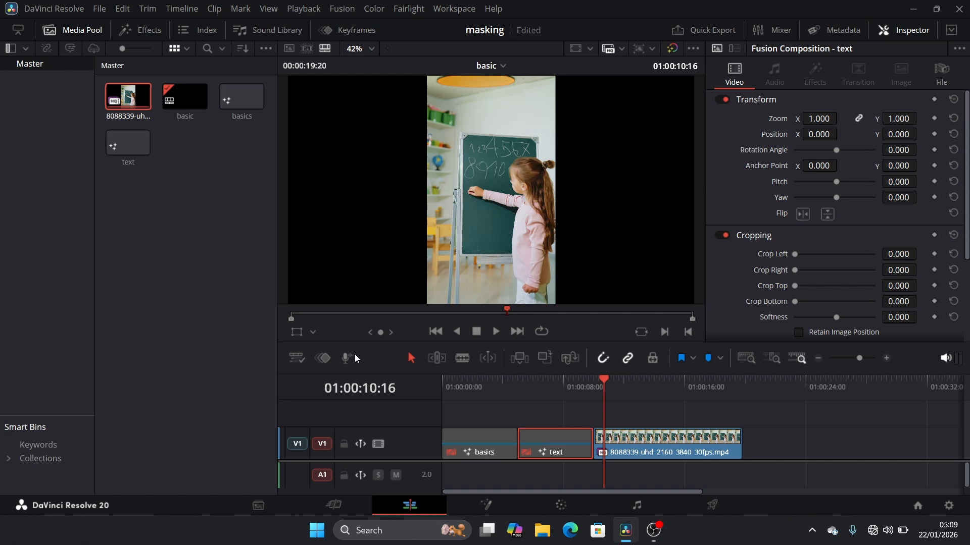
Step: Preview the video clip on the timeline, return the playhead to the clip's first frame, and open the clip in the Fusion page
left_click(65, 32)
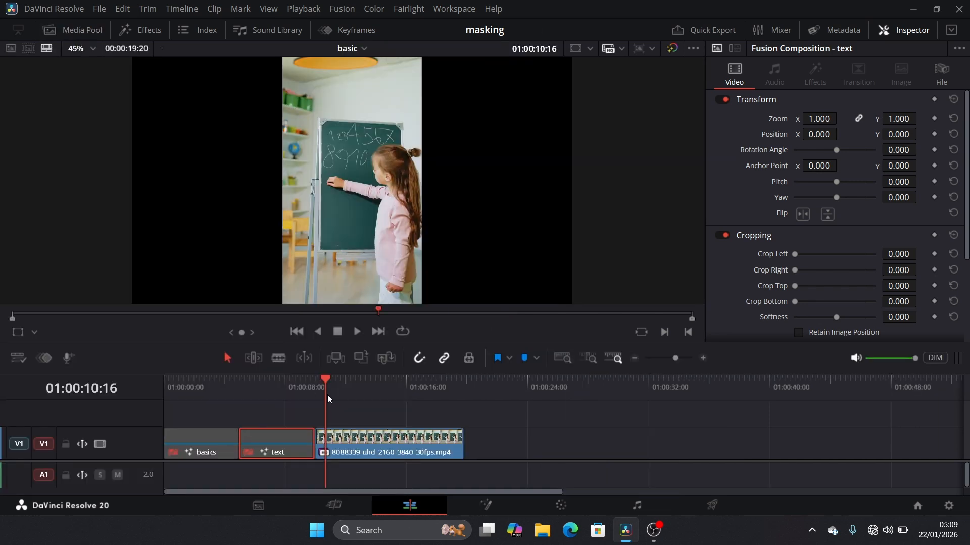
left_click_drag(326, 383, 381, 385)
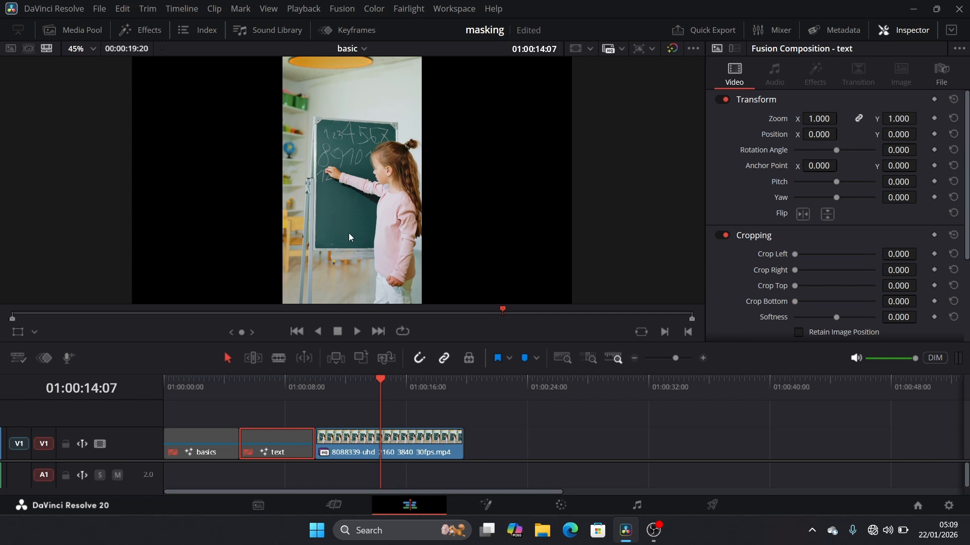
left_click(375, 438)
left_click_drag(373, 386, 321, 384)
right_click(362, 442)
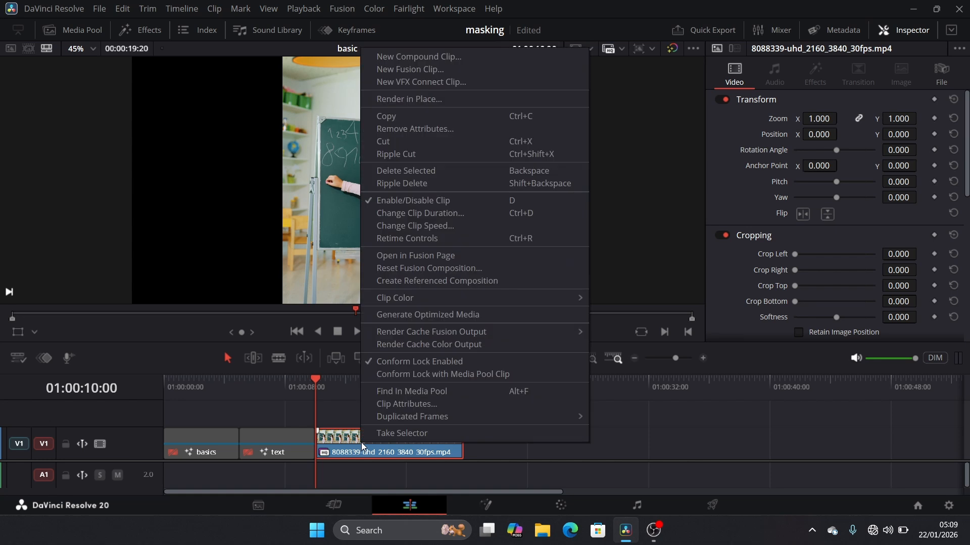
left_click(389, 259)
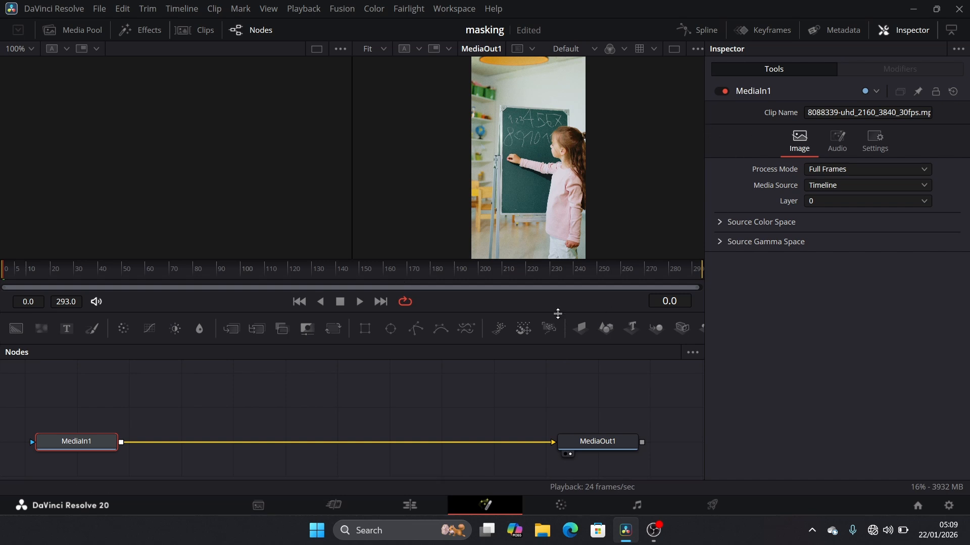
Step: Insert a Blur node after MediaIn1 with a blur size of 26.0, spacing the nodes apart in the graph
left_click_drag(558, 313, 558, 339)
left_click_drag(84, 470, 219, 440)
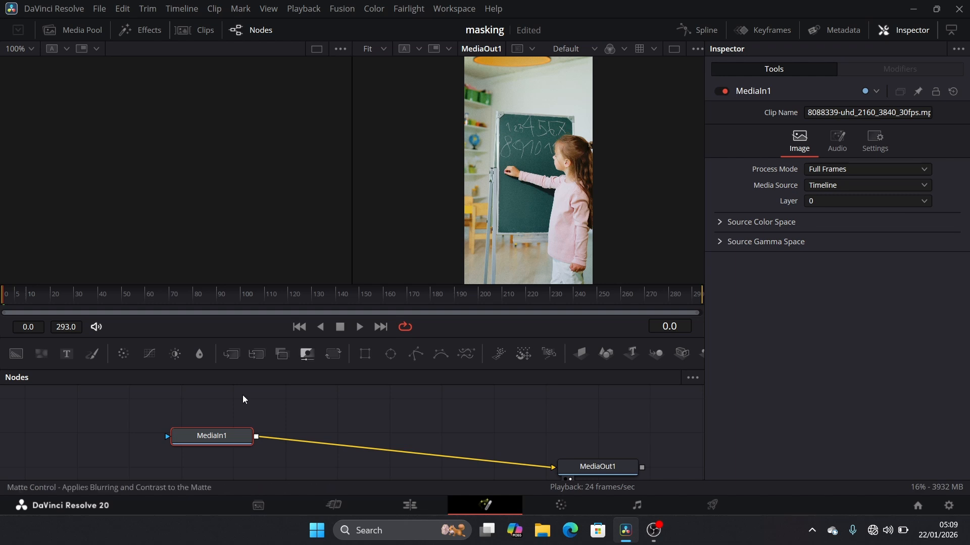
left_click(200, 354)
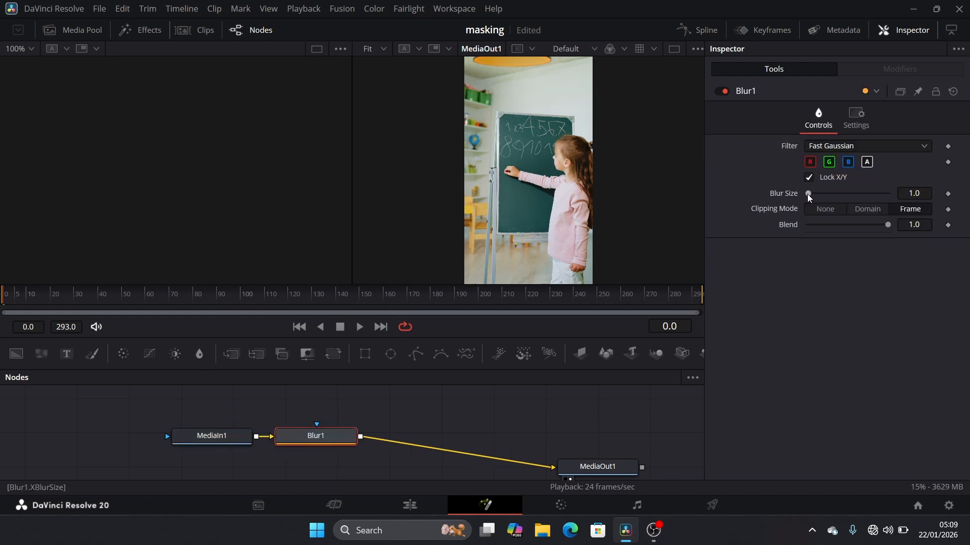
left_click_drag(811, 194, 827, 199)
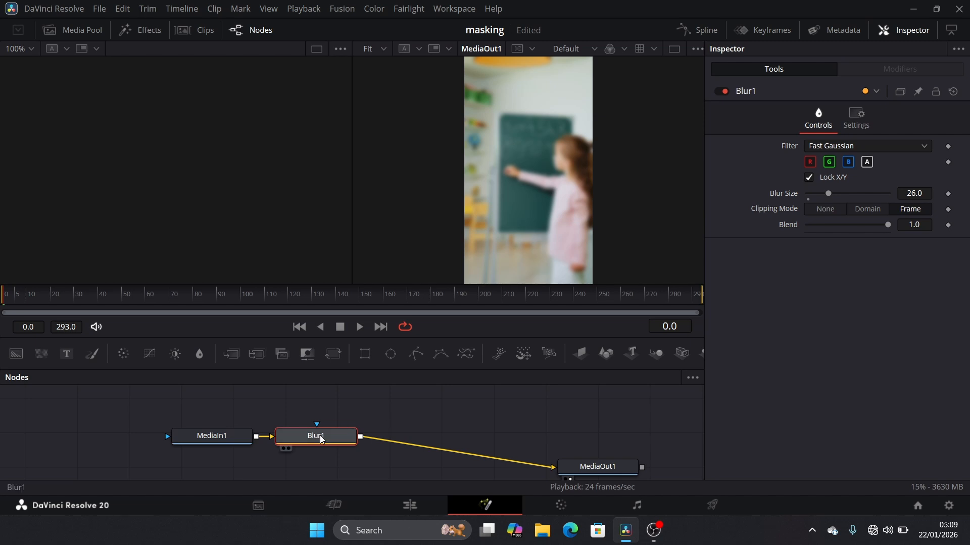
left_click_drag(320, 435, 374, 432)
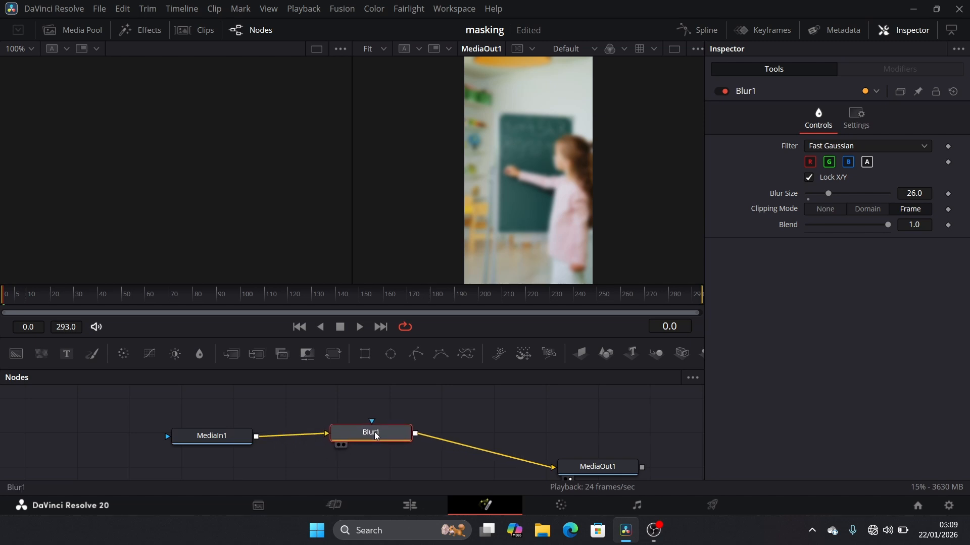
Step: Draw a closed polygon mask around the background left of the easel and above the chalkboard, running just outside the frame edges
left_click(413, 359)
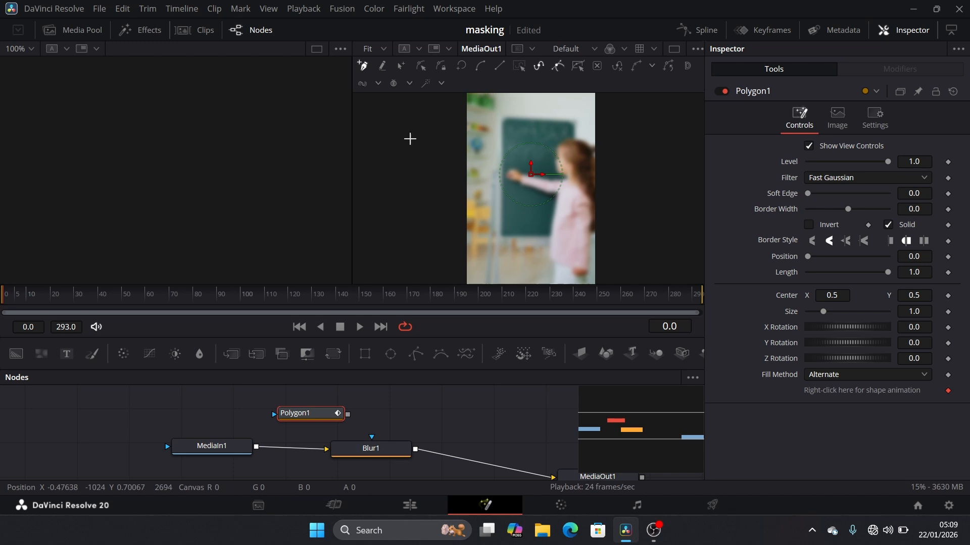
left_click_drag(410, 139, 401, 185)
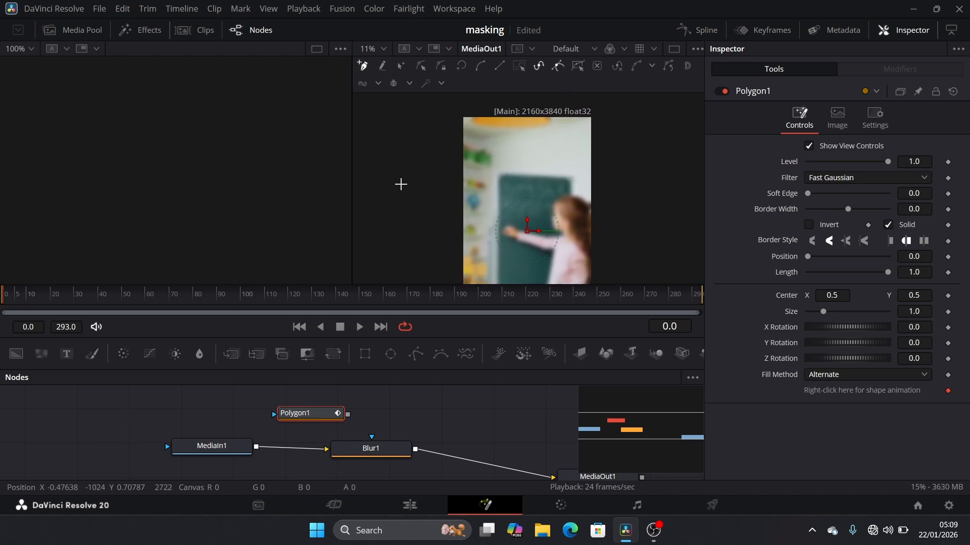
left_click(597, 176)
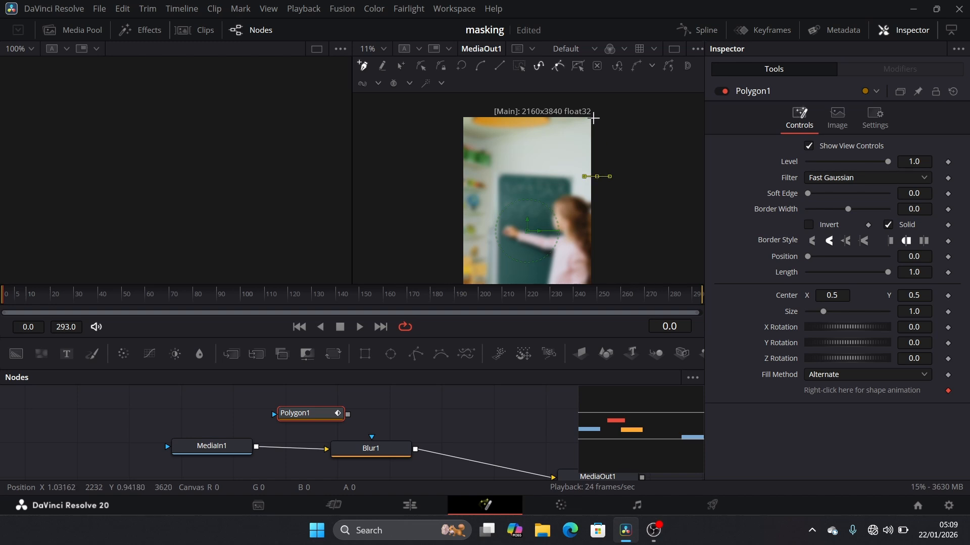
left_click(597, 111)
left_click(453, 108)
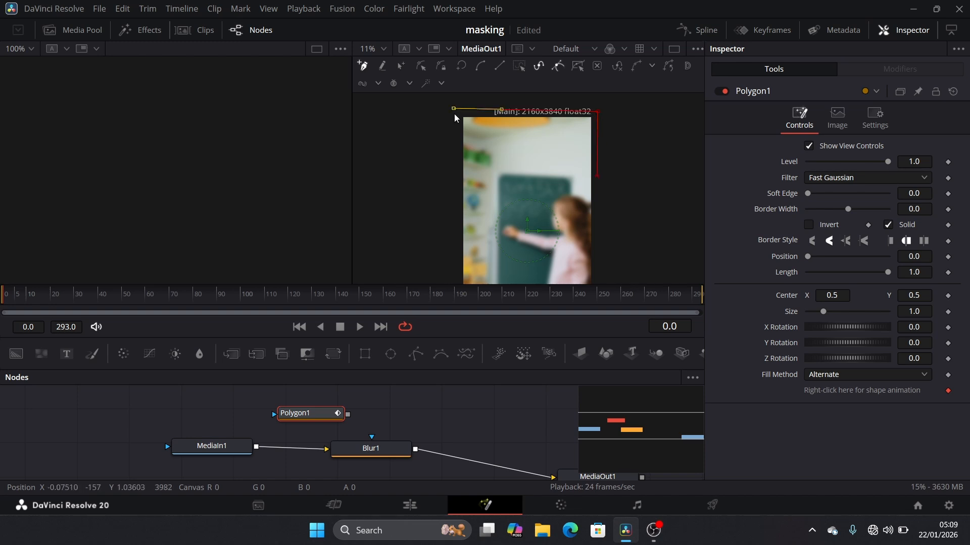
left_click_drag(413, 254, 392, 145)
left_click(428, 246)
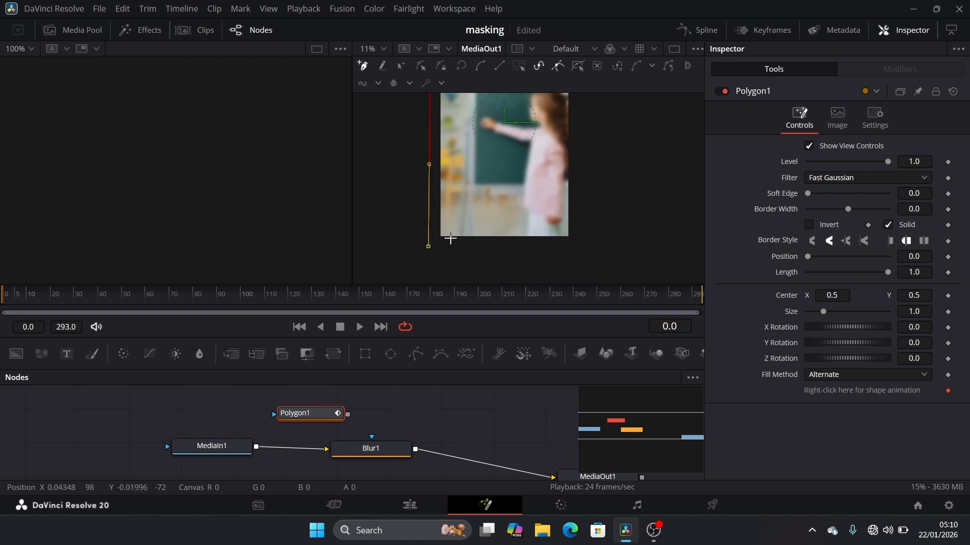
left_click(461, 244)
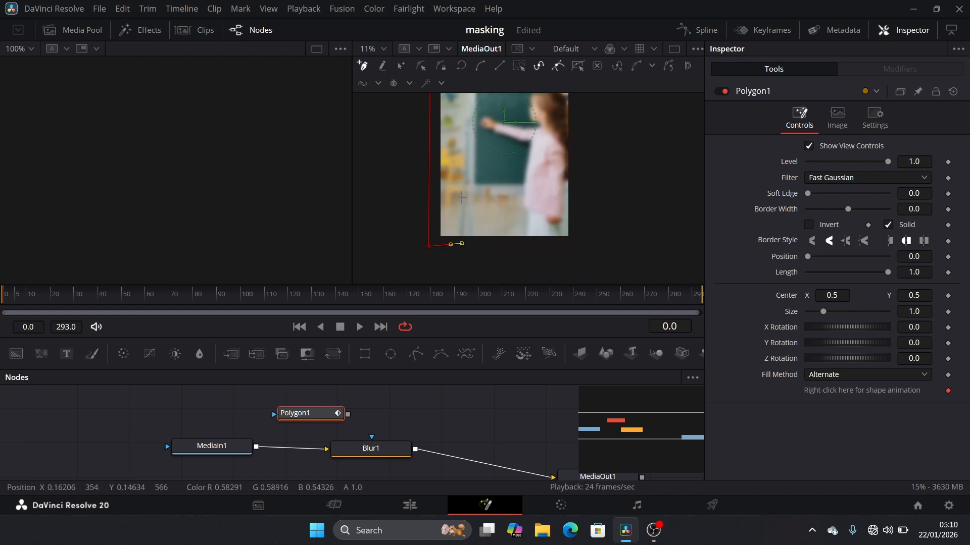
left_click(469, 122)
left_click_drag(393, 116, 368, 232)
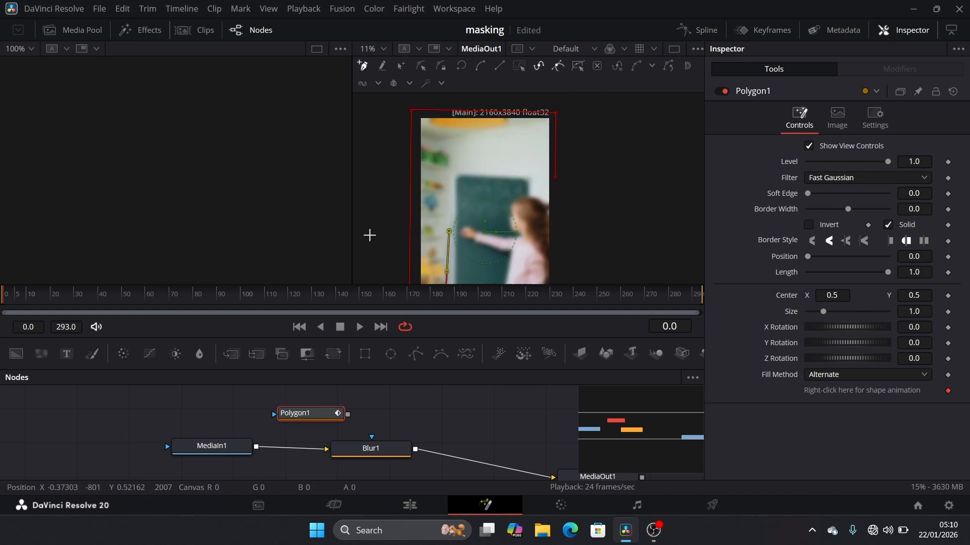
left_click(445, 183)
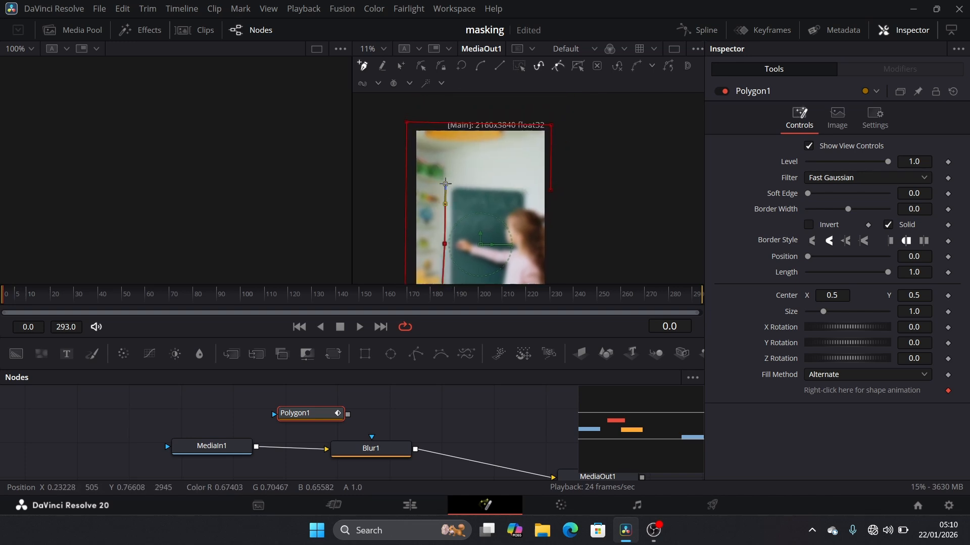
left_click(550, 190)
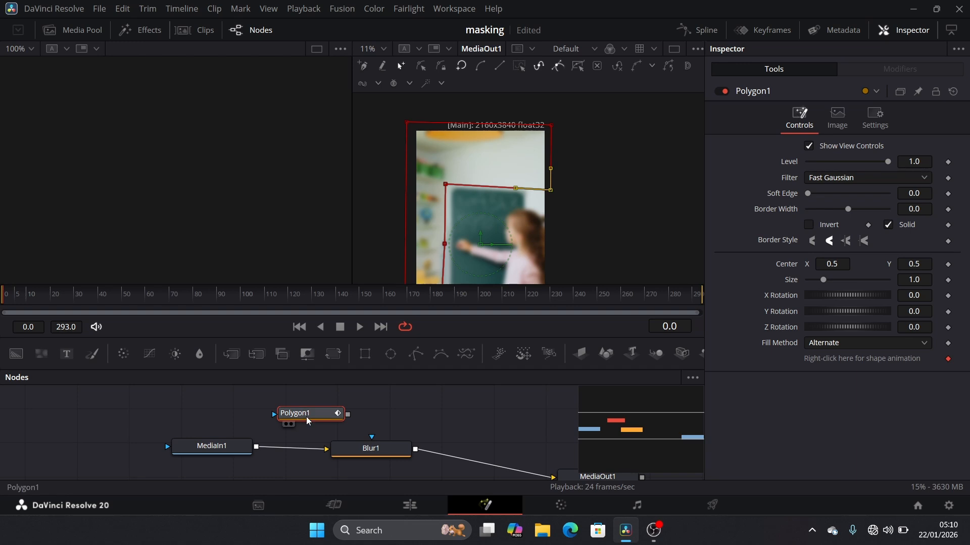
Step: Rename the new polygon mask node as bg blur
key("F2")
type("bg blur")
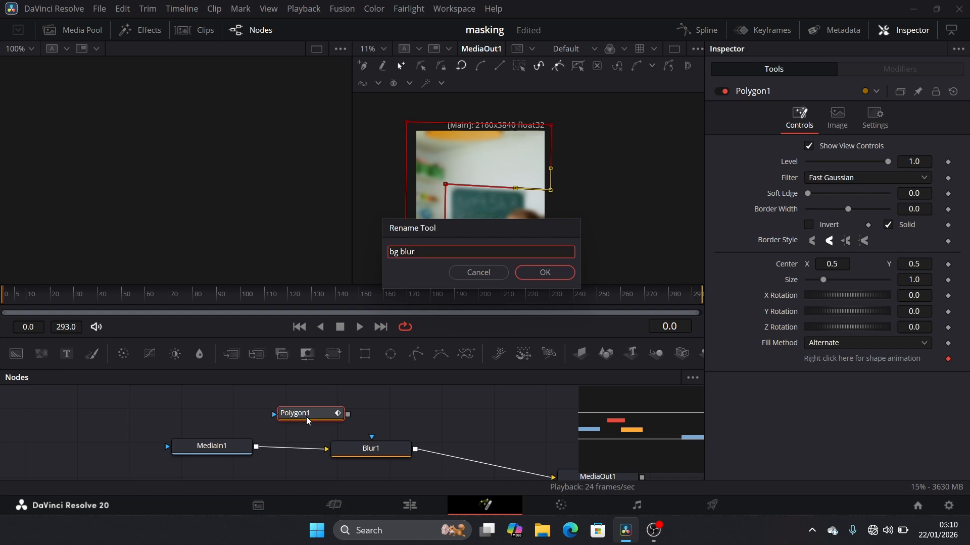
left_click(533, 275)
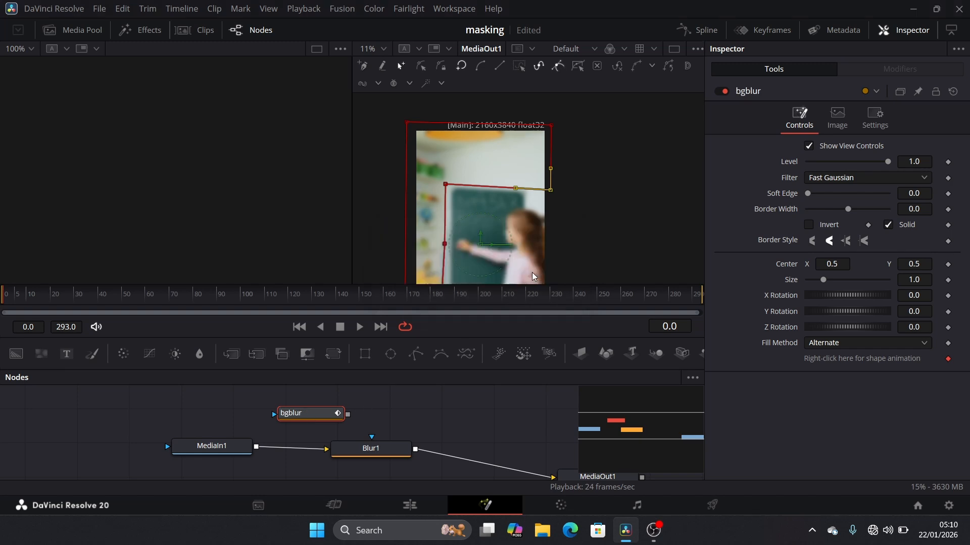
Step: Connect the background polygon mask to Blur1's effect mask input and place the mask node directly above Blur1
left_click(370, 448)
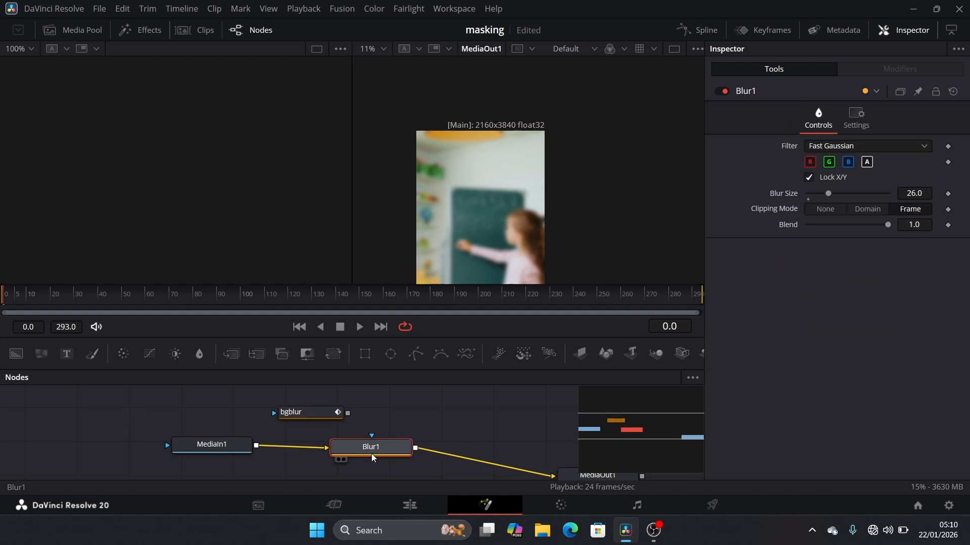
left_click_drag(347, 413, 372, 438)
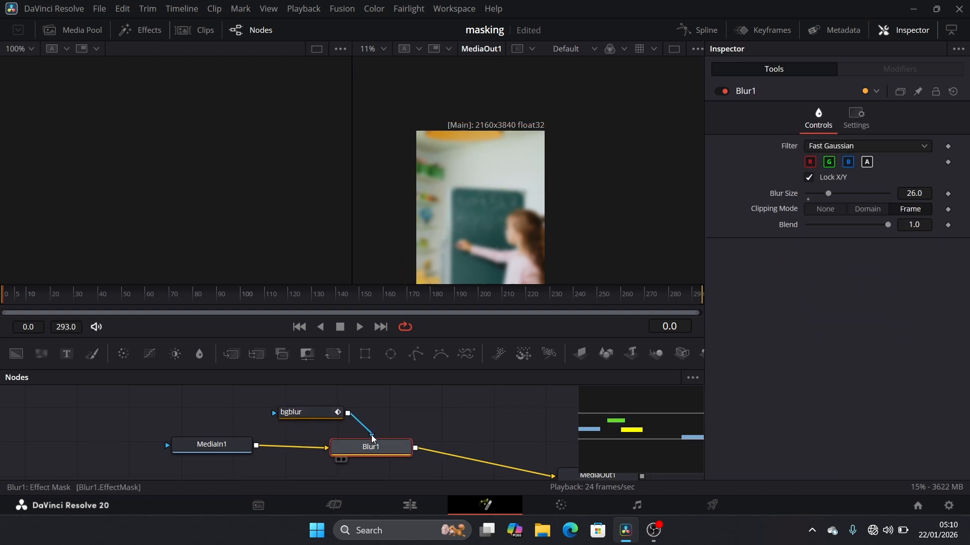
left_click_drag(303, 413, 364, 408)
Step: Add points to fit the mask's inner edge along the easel's left leg, and set the mask's soft edge to 0.0646
left_click_drag(387, 245, 377, 183)
left_click_drag(382, 338, 390, 457)
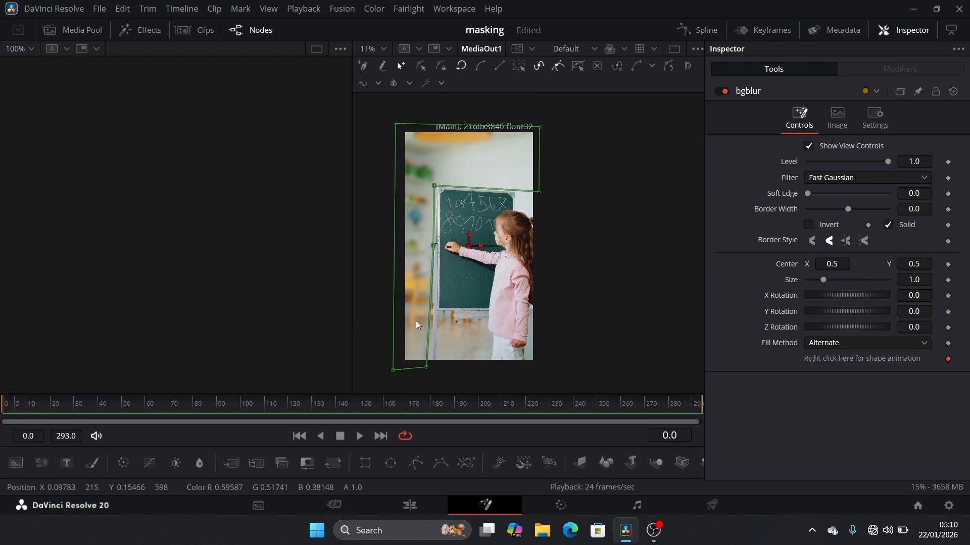
scroll(416, 323, "up", 5)
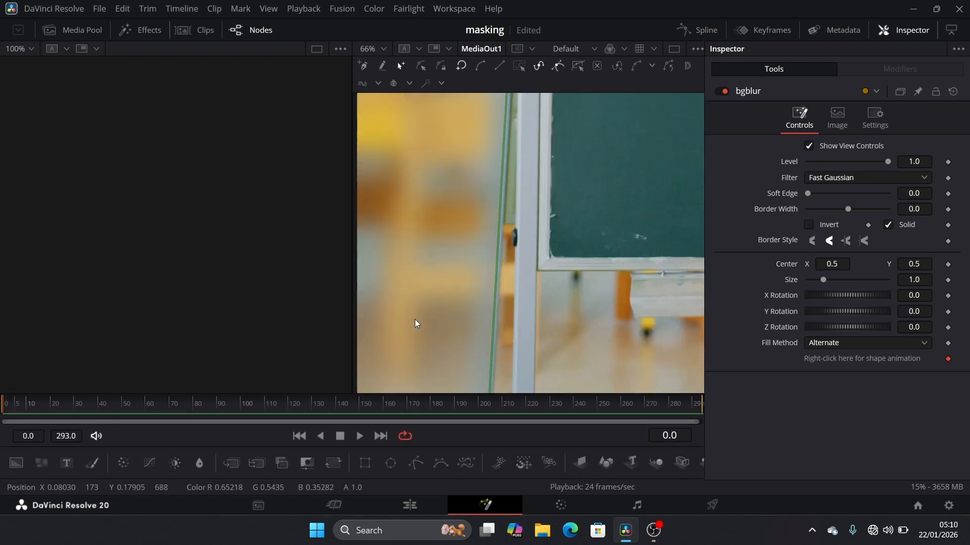
scroll(415, 323, "down", 2)
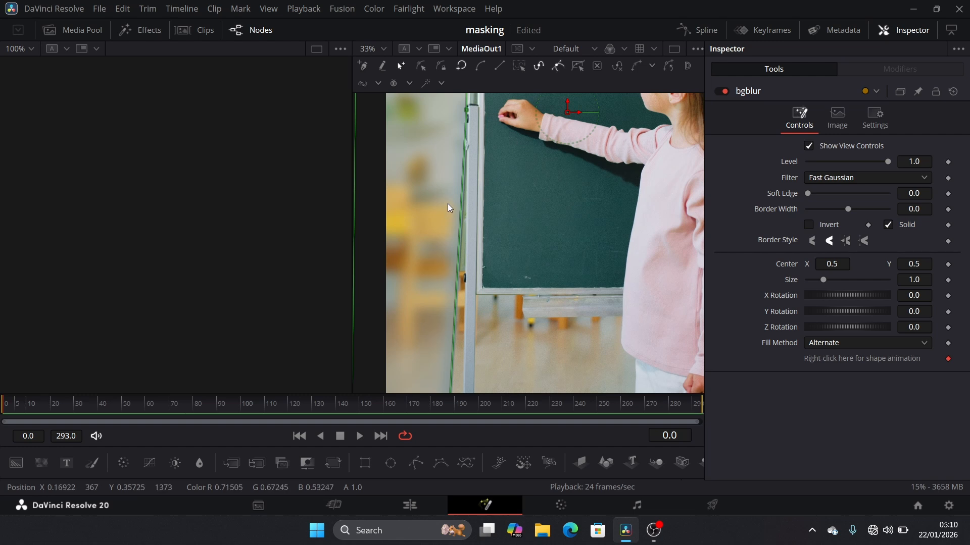
left_click_drag(456, 274, 465, 277)
scroll(465, 276, "up", 3)
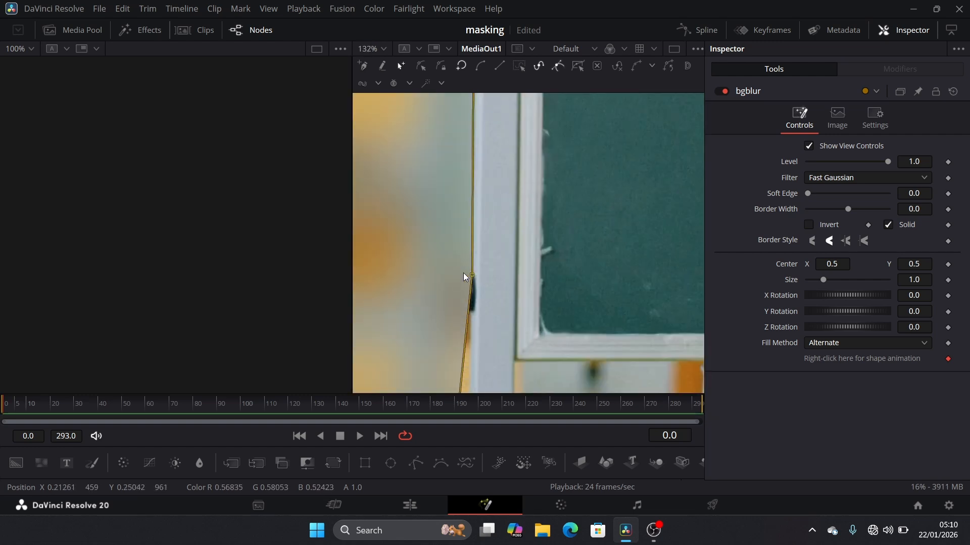
scroll(465, 276, "down", 6)
scroll(464, 277, "up", 1)
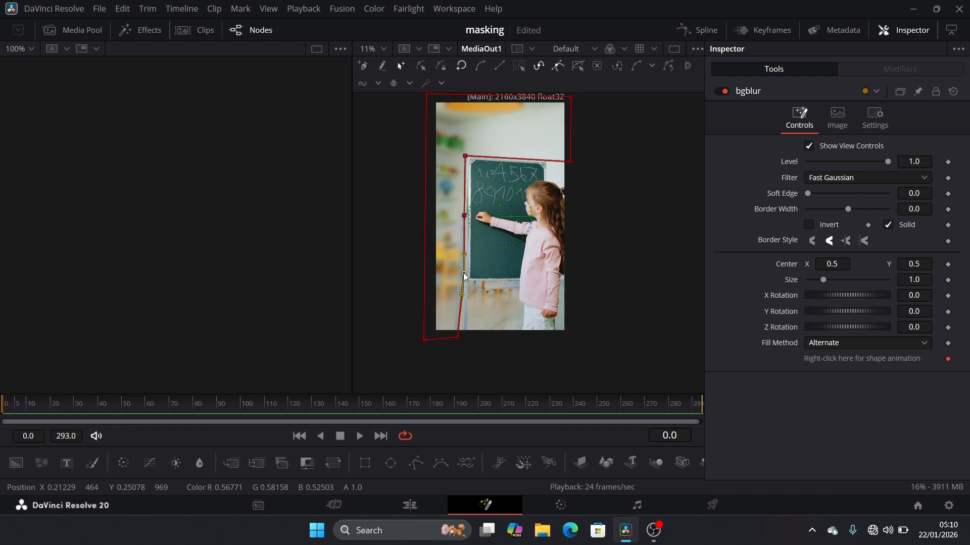
left_click(461, 310)
left_click_drag(461, 310, 461, 322)
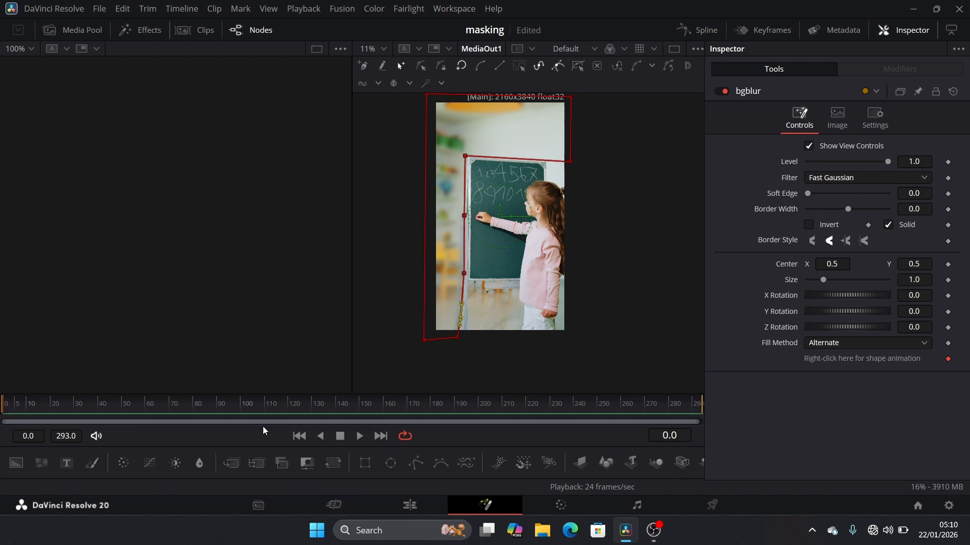
left_click_drag(287, 448, 288, 336)
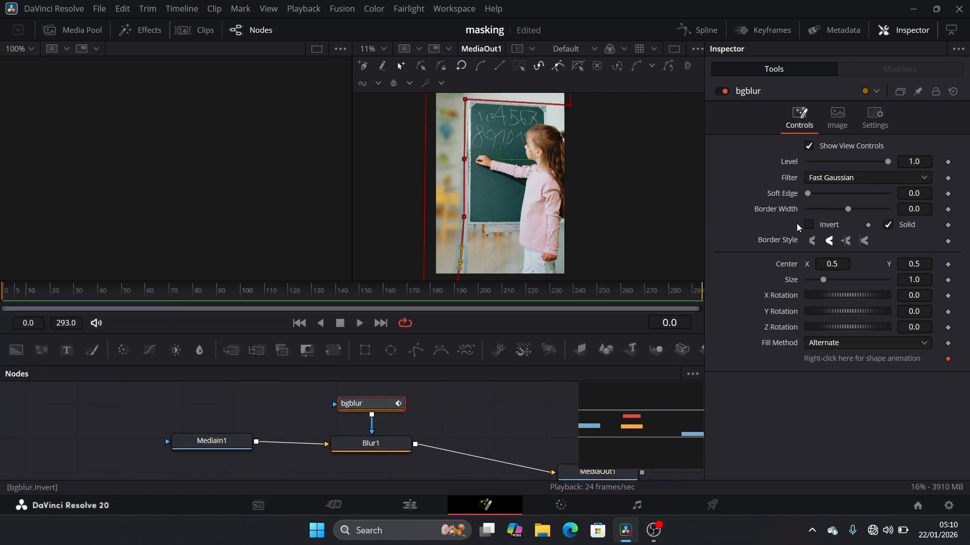
left_click_drag(811, 199, 834, 203)
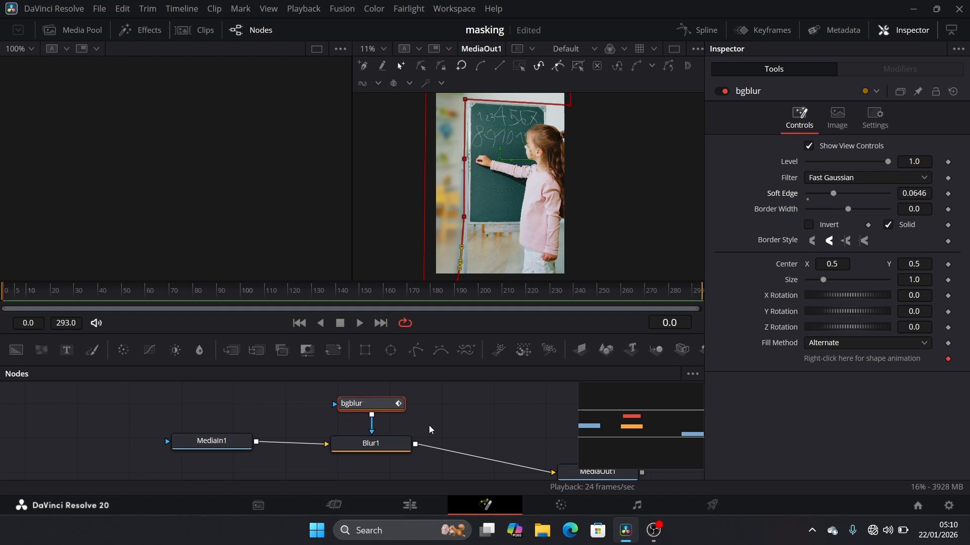
Step: Line up the MediaOut1 node with Blur1, check the masked blur without the mask overlay, and save the project
left_click_drag(432, 427, 263, 399)
left_click_drag(419, 449, 436, 427)
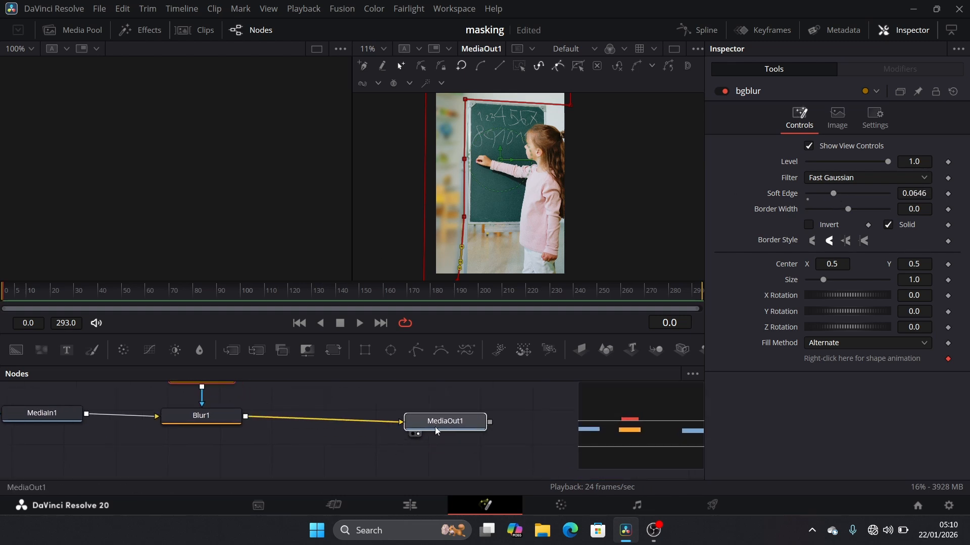
left_click(437, 429)
left_click_drag(329, 454, 382, 465)
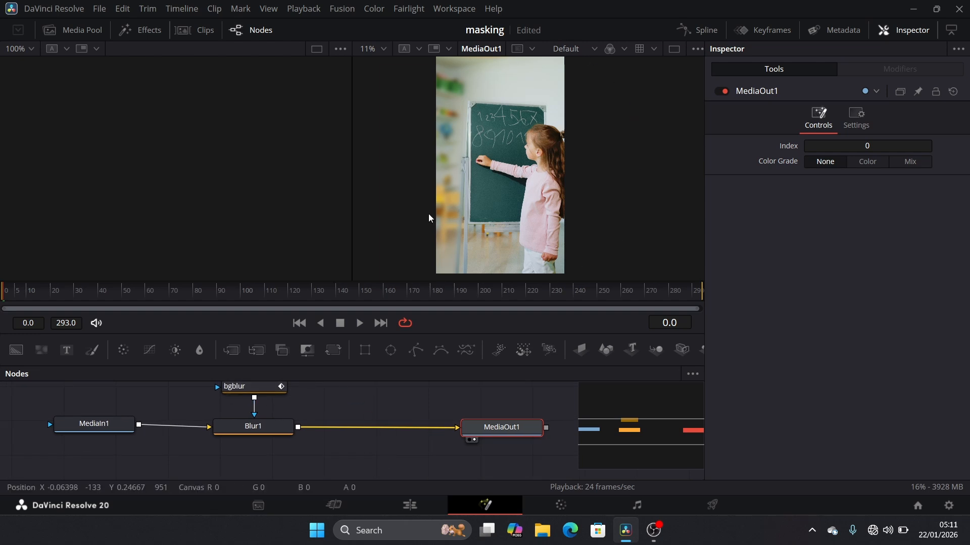
left_click(368, 459)
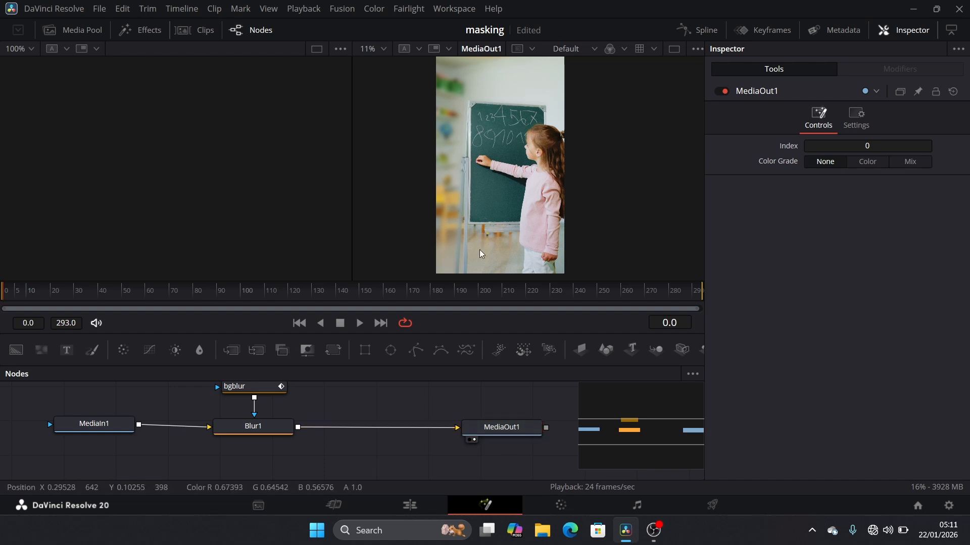
key("ctrl+s")
Step: Add a new polygon mask node and draw a closed outline around the chalkboard and the girl
left_click(416, 356)
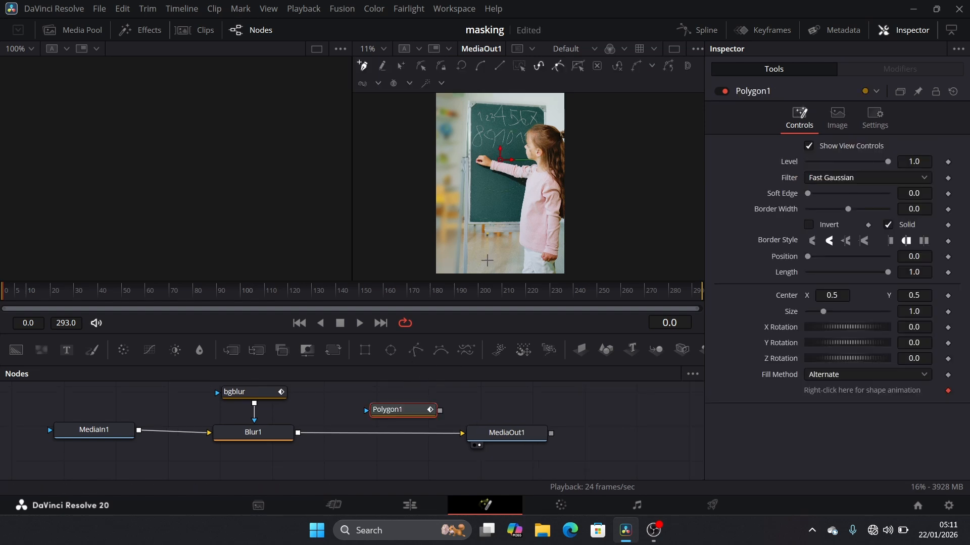
left_click(566, 104)
left_click(470, 103)
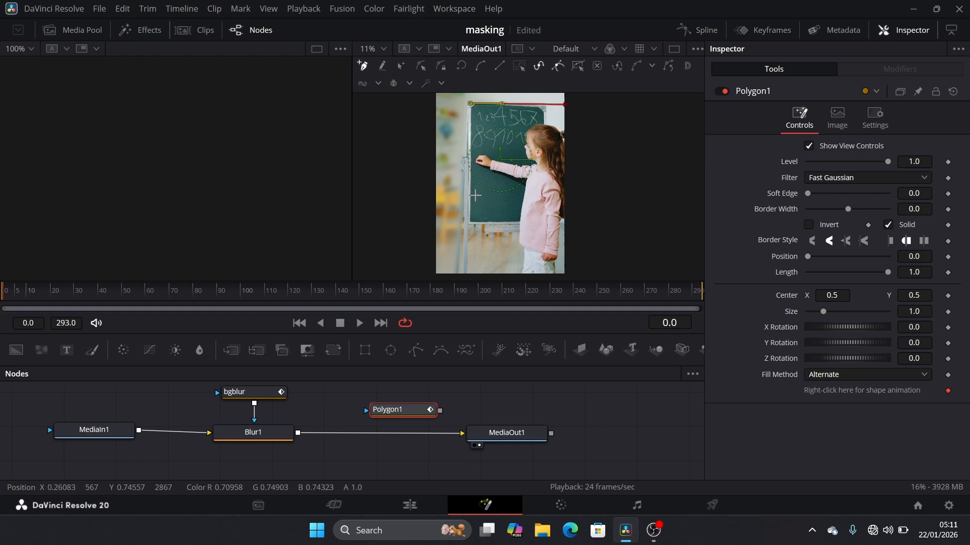
left_click(465, 224)
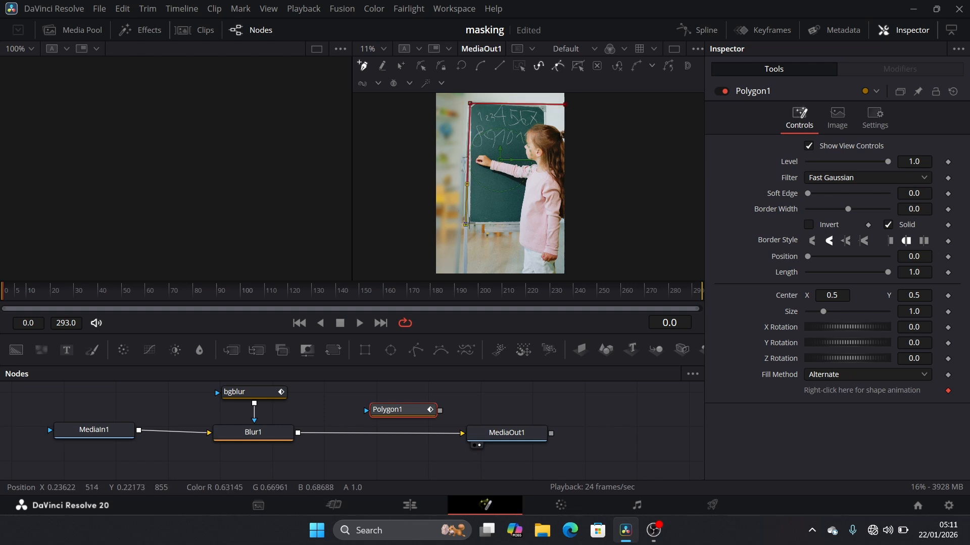
left_click(519, 225)
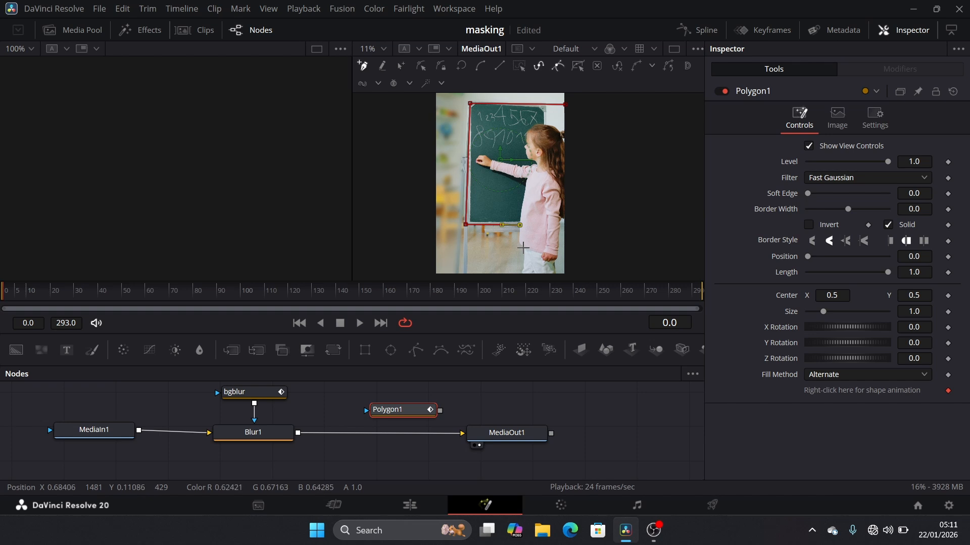
left_click(522, 267)
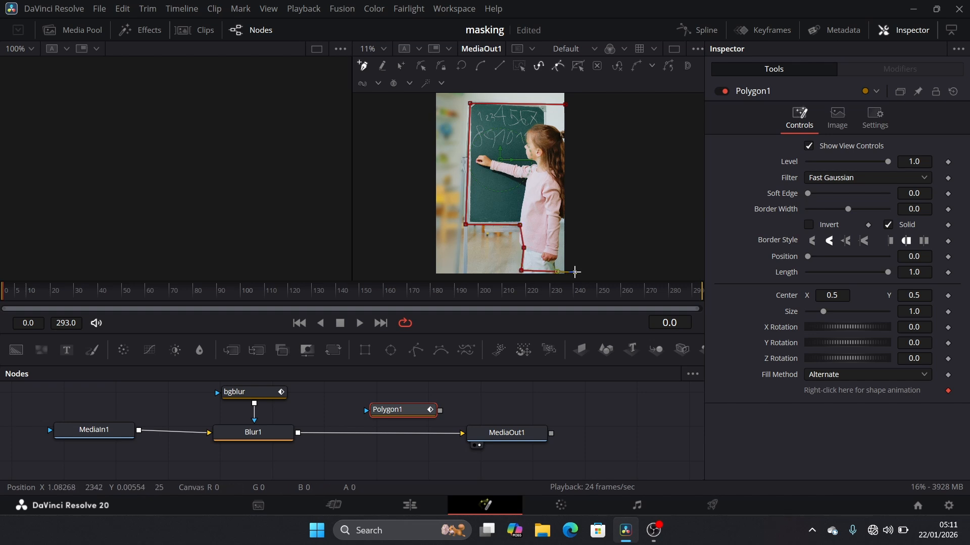
left_click(568, 160)
left_click(565, 105)
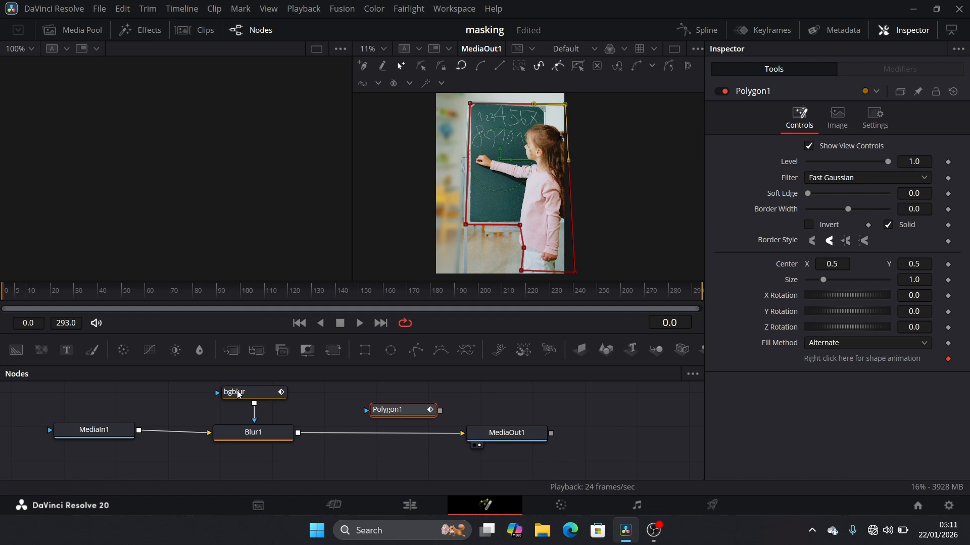
Step: Add a Color Corrector node and insert it between Blur1 and MediaOut1
left_click(129, 353)
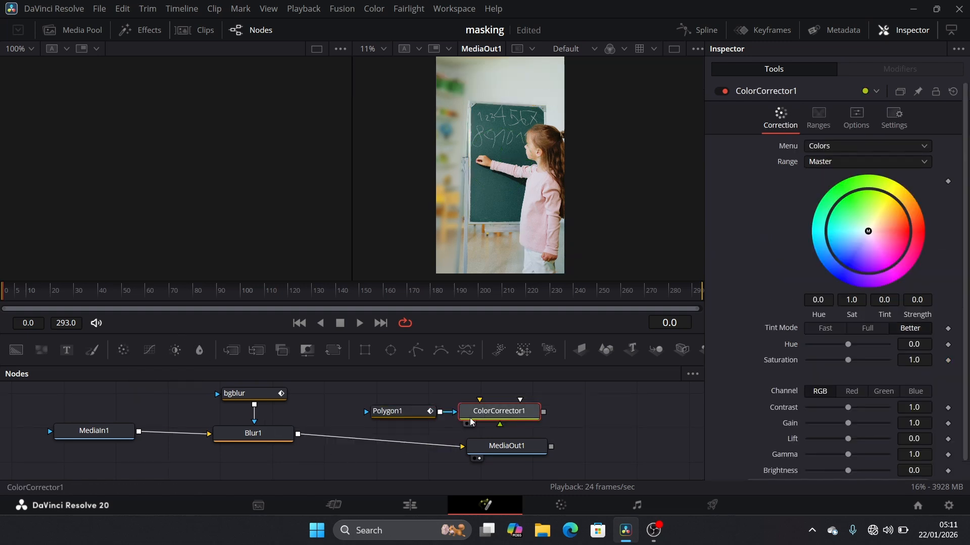
left_click(451, 411)
left_click_drag(479, 415, 380, 463)
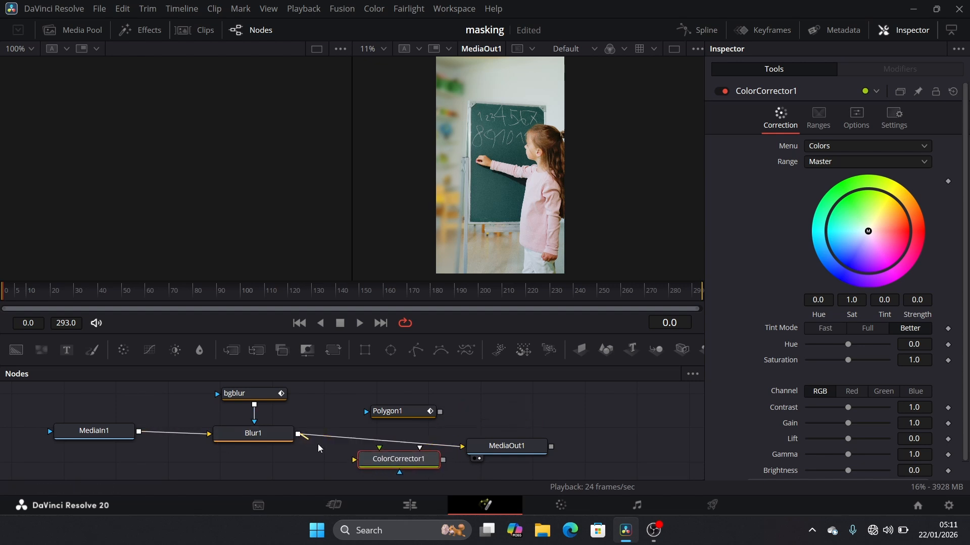
left_click_drag(318, 447, 462, 447)
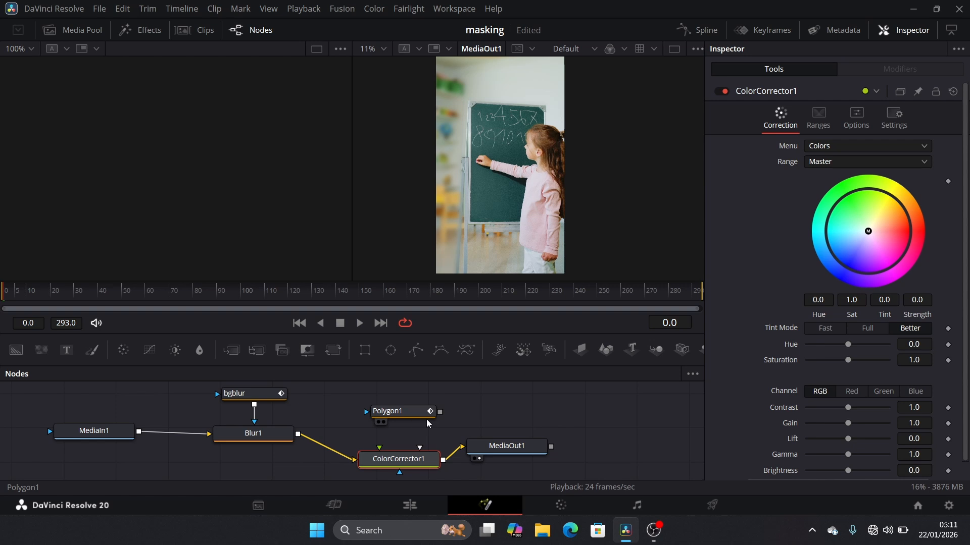
Step: Connect Polygon1 to ColorCorrector1's effect mask input and place the mask node above it
left_click_drag(441, 412, 399, 459)
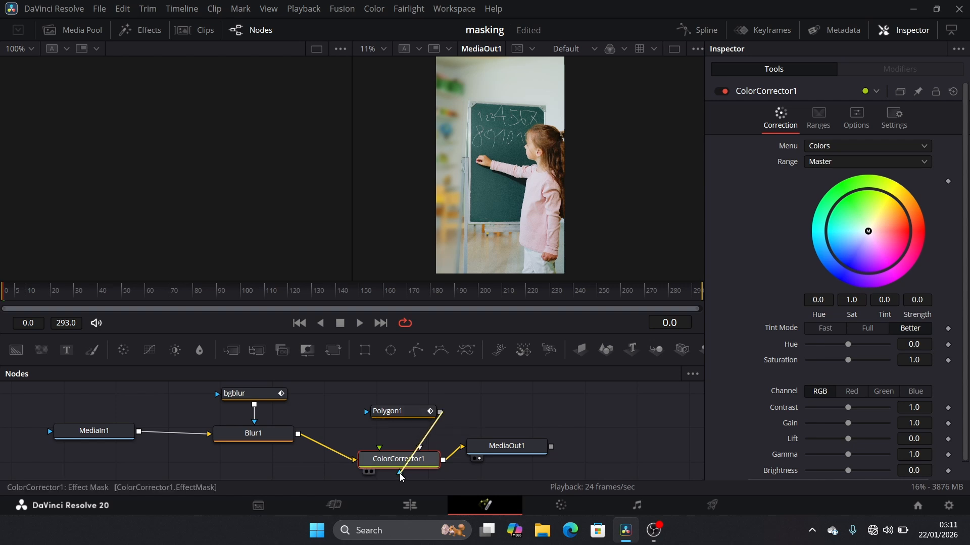
left_click(396, 415)
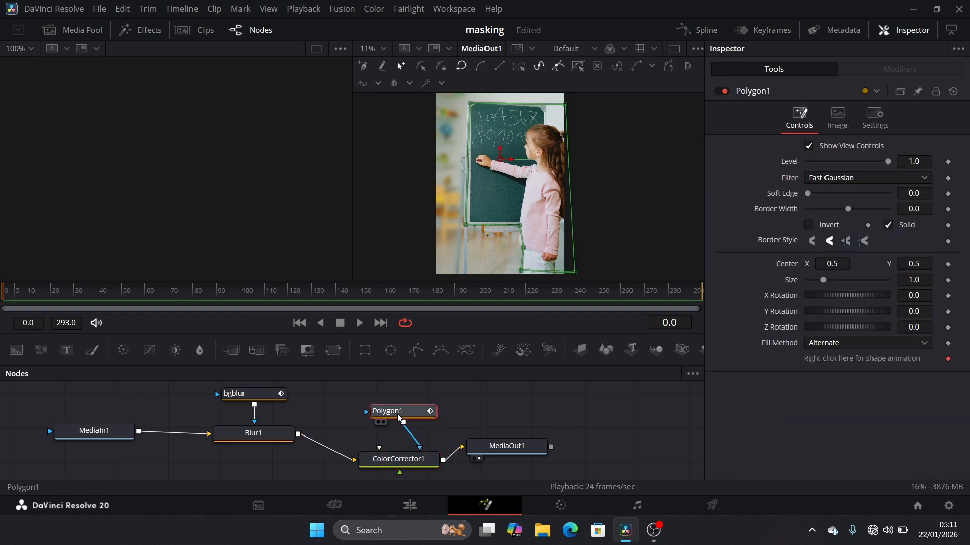
left_click_drag(399, 417, 413, 409)
Step: Shift ColorCorrector1's master color slightly toward blue, with tint -0.3045 and strength 0.0515, and nudge its node upward
left_click(410, 459)
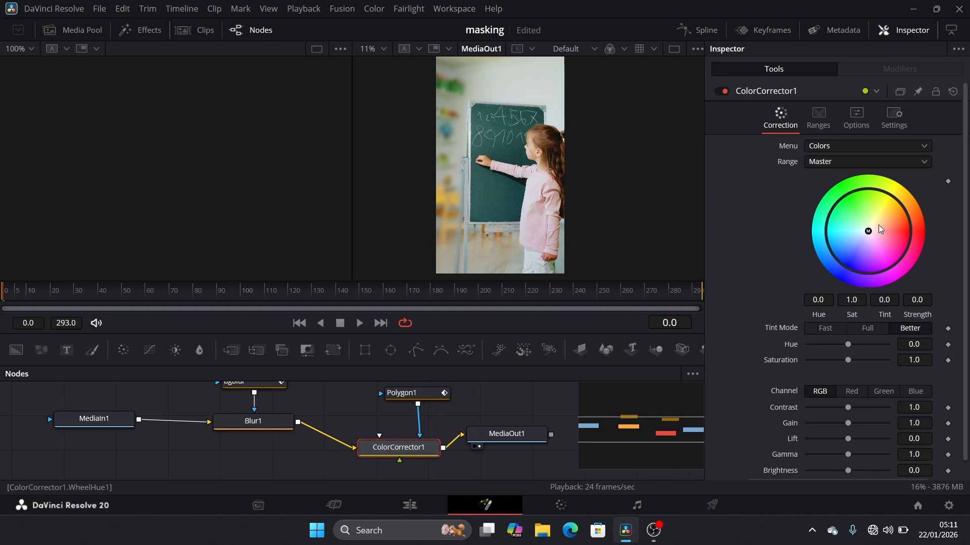
left_click_drag(879, 228, 867, 244)
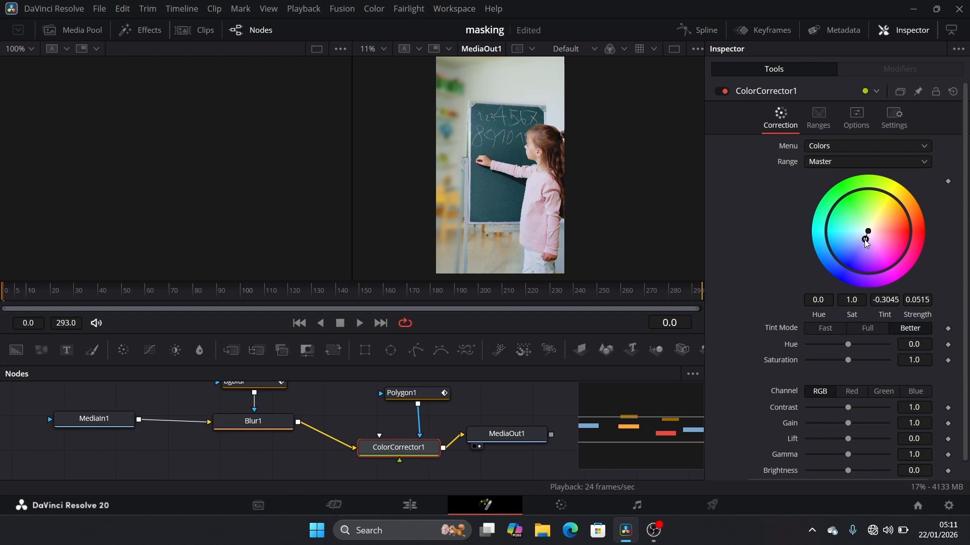
left_click_drag(404, 448, 399, 440)
Step: Compare the masked color correction by turning ColorCorrector1 off and on several times, leaving it enabled
left_click(724, 92)
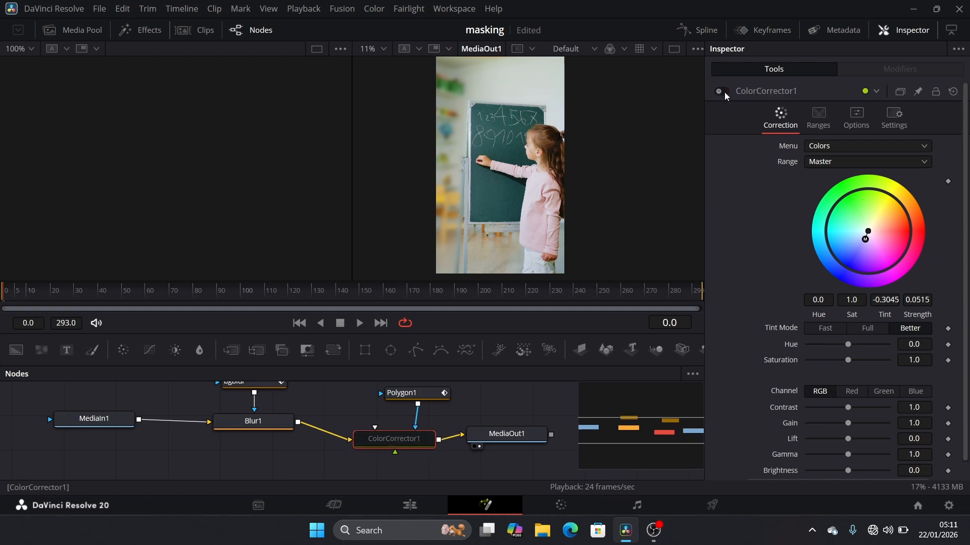
left_click(724, 92)
left_click(723, 92)
left_click(725, 92)
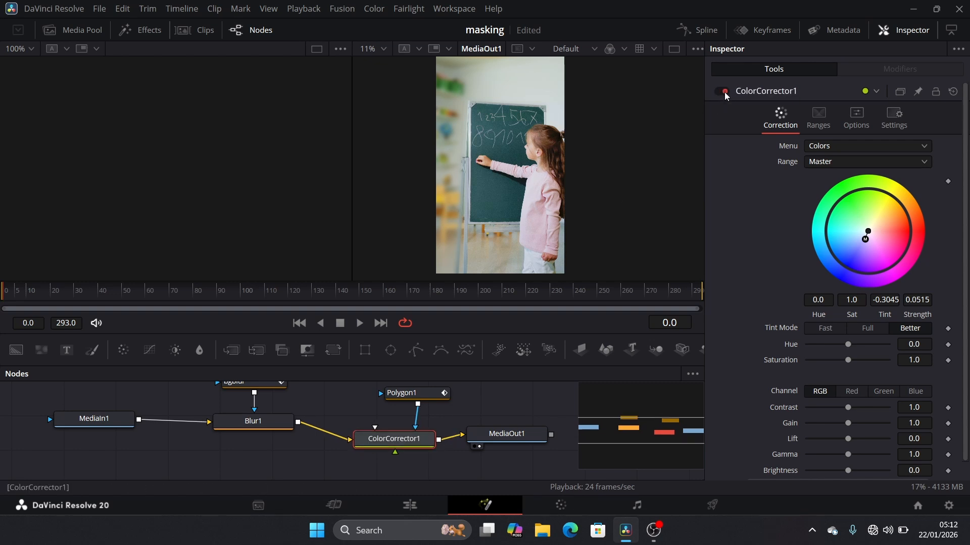
left_click(725, 92)
left_click(724, 92)
Step: Move MediaOut1 farther from ColorCorrector1 to make room for another node and line the two up
left_click_drag(510, 438, 559, 442)
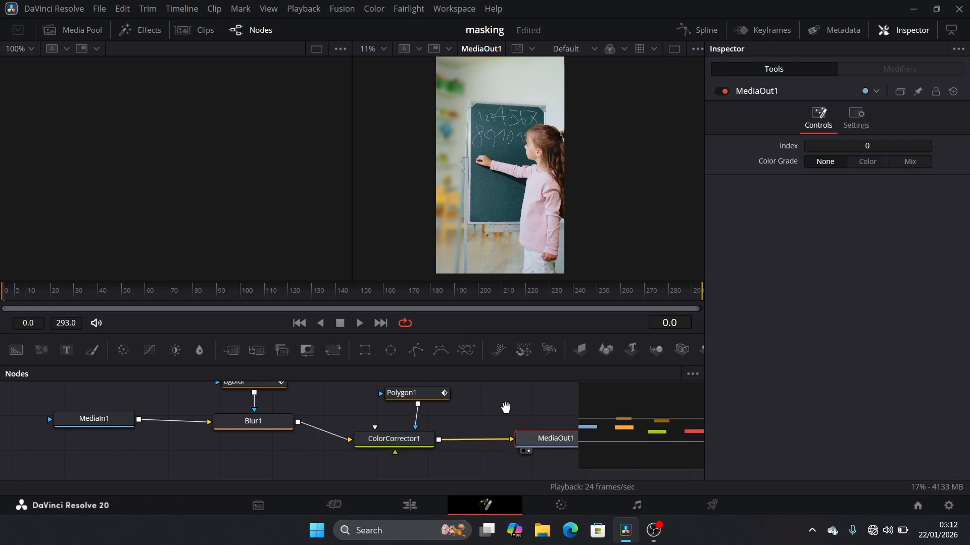
left_click_drag(505, 408, 345, 405)
left_click_drag(398, 440, 474, 439)
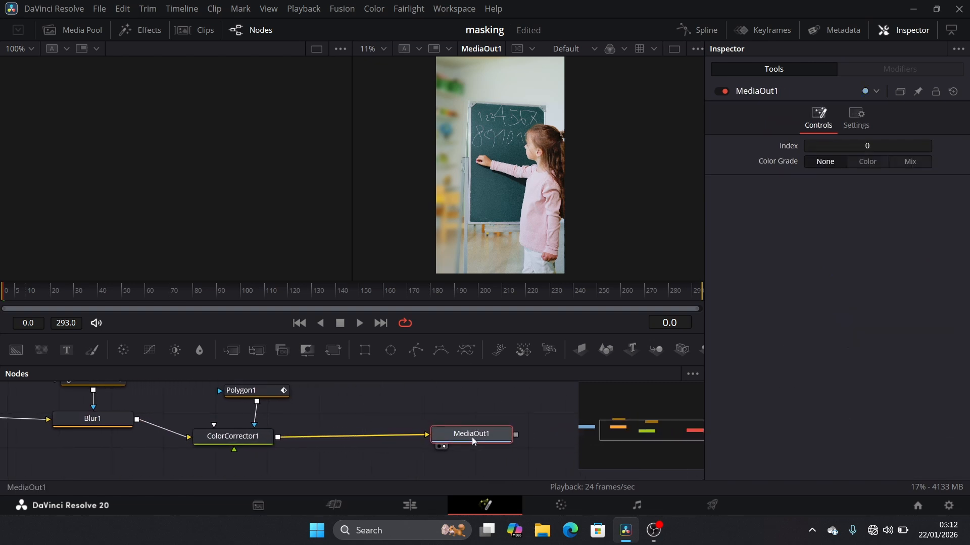
left_click(359, 458)
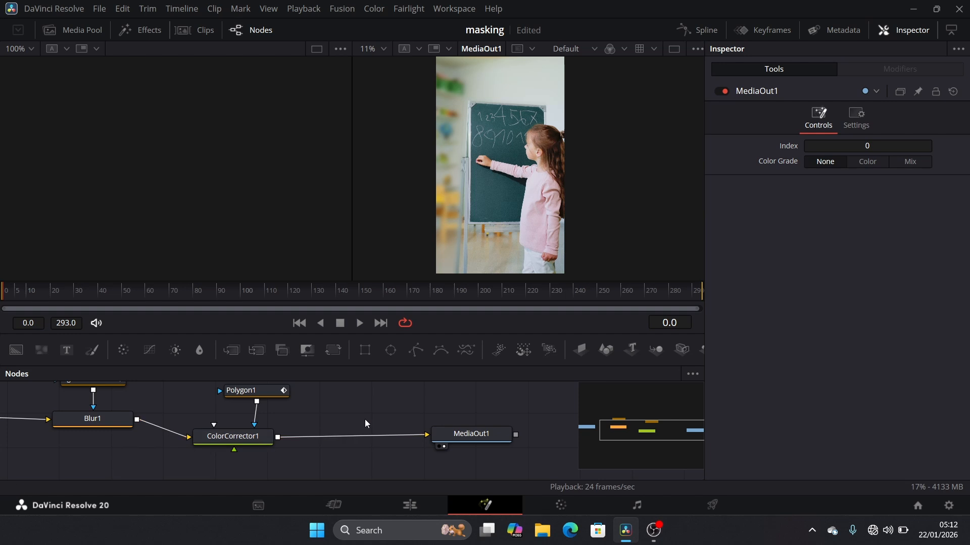
left_click_drag(473, 443, 480, 445)
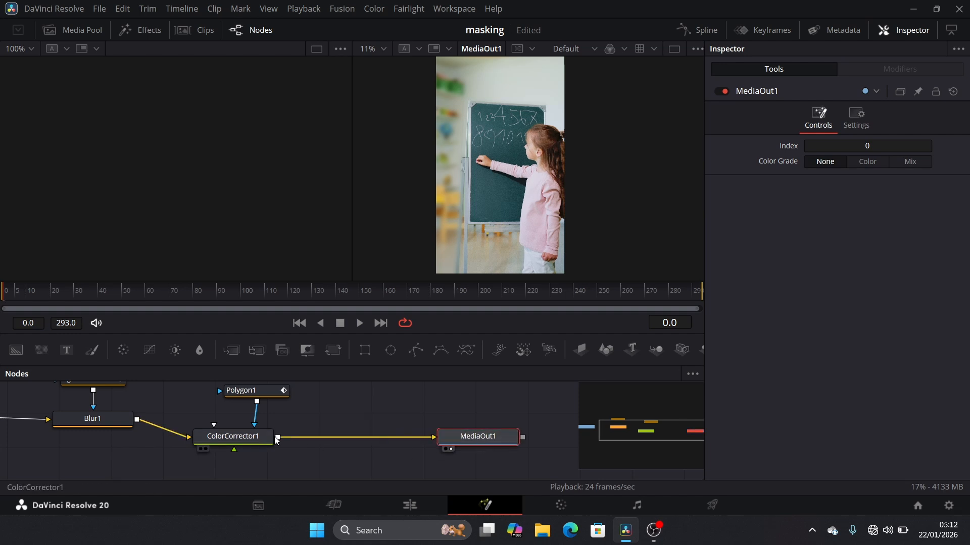
Step: Add a Brightness Contrast node and insert it between ColorCorrector1 and MediaOut1
left_click(175, 351)
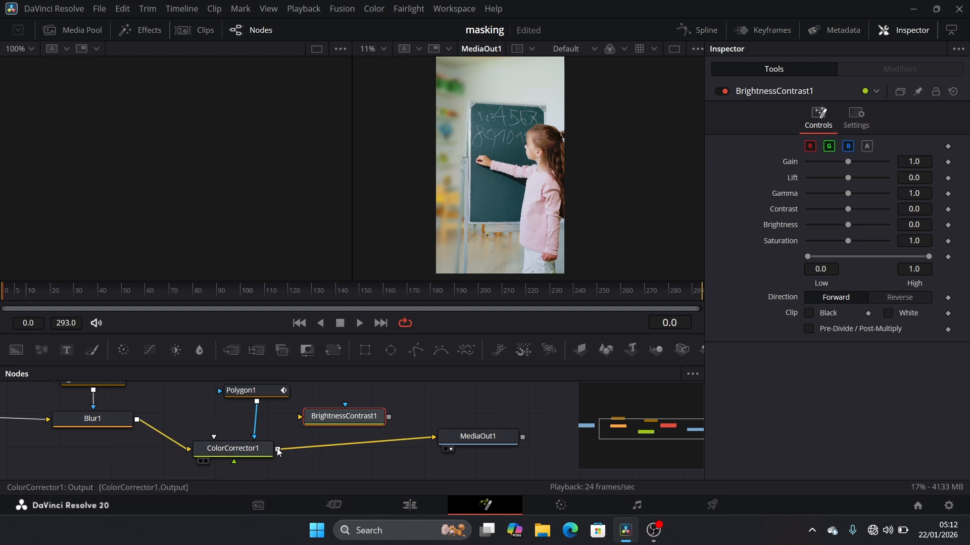
left_click_drag(277, 450, 326, 426)
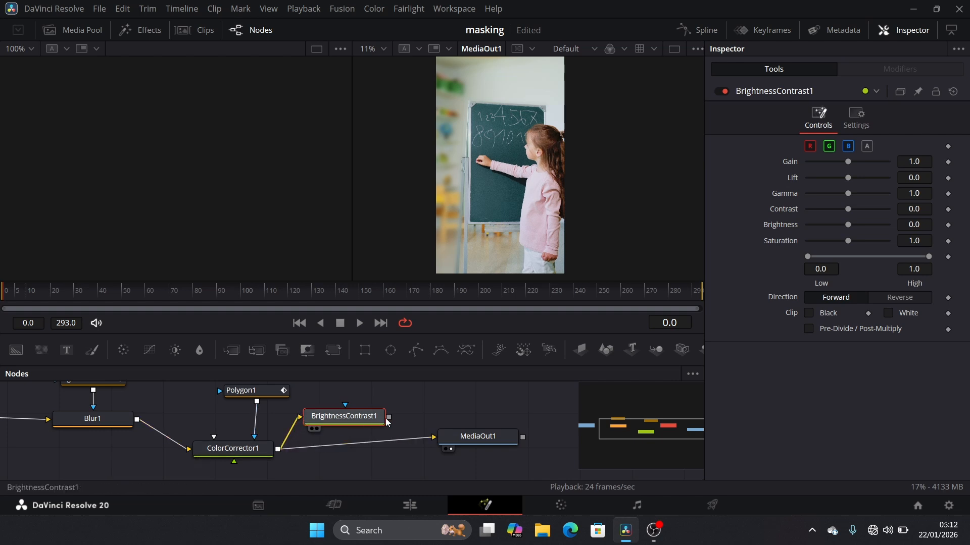
left_click_drag(388, 418, 444, 444)
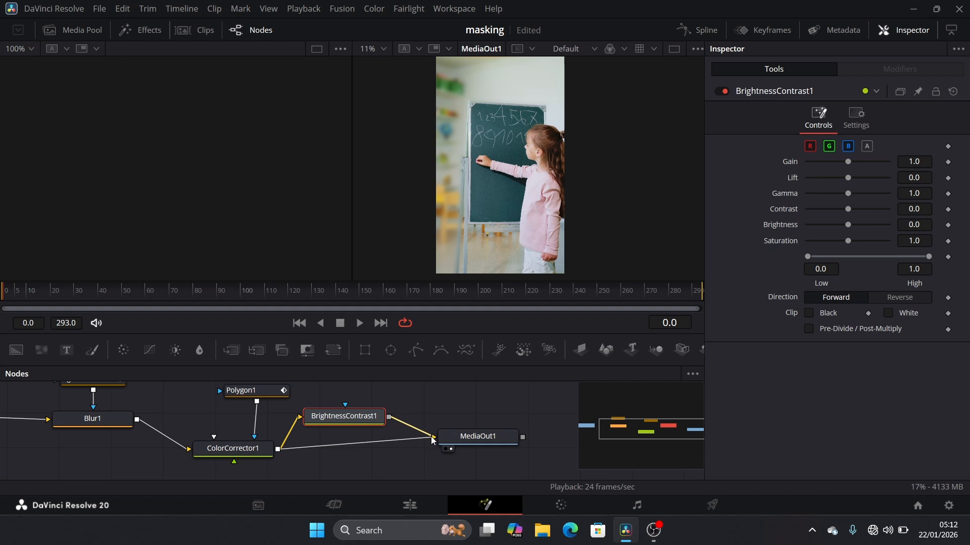
left_click_drag(371, 421, 384, 449)
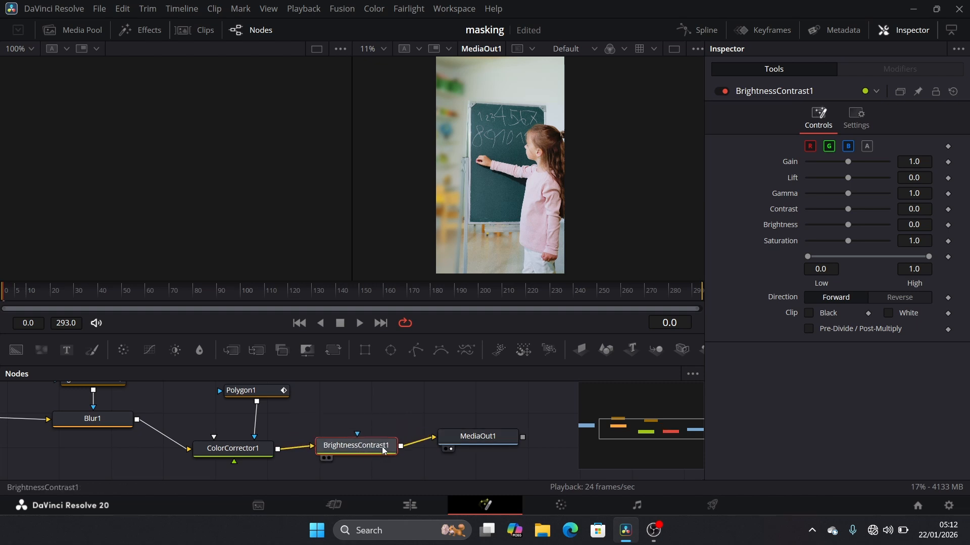
Step: Duplicate the Polygon1 mask, place the copy above BrightnessContrast1, and connect it to that node's effect mask input
left_click(255, 392)
scroll(251, 391, "up", 1)
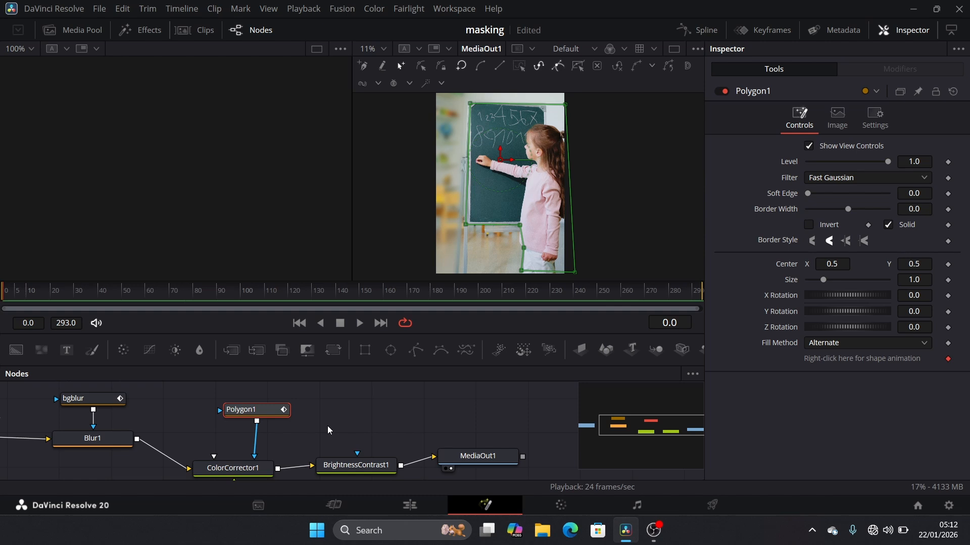
key("ctrl+v")
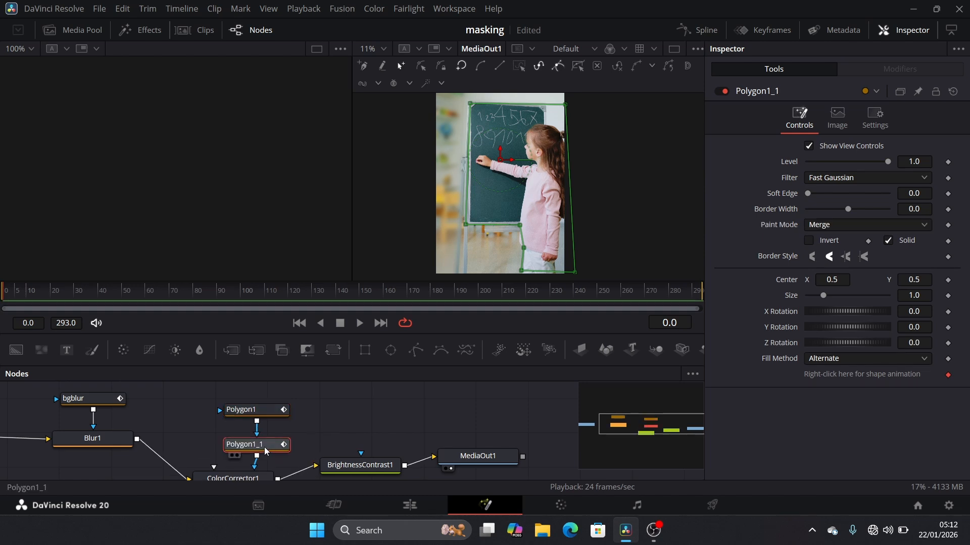
mouse_move(265, 450)
left_mouse_down()
mouse_move(253, 447)
mouse_move(365, 425)
mouse_move(348, 409)
mouse_move(359, 411)
left_mouse_up()
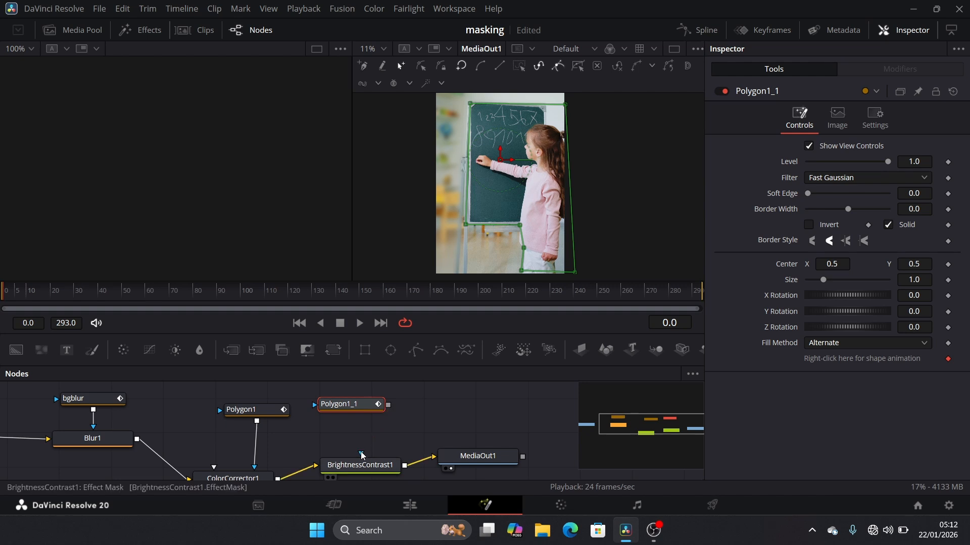
left_click_drag(388, 405, 362, 456)
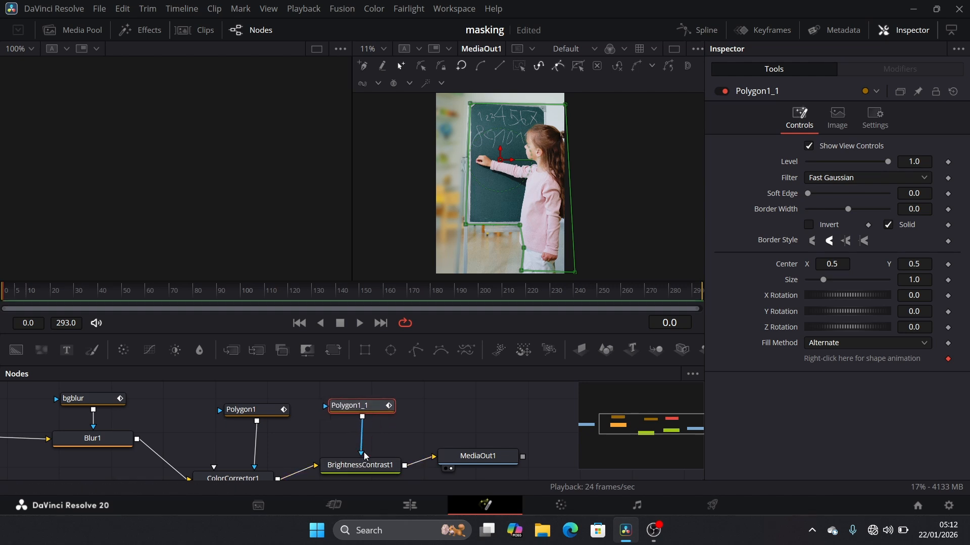
Step: Set BrightnessContrast1's gain to 0.97 and contrast to 0.25, and enlarge the viewer to check the result
left_click(360, 465)
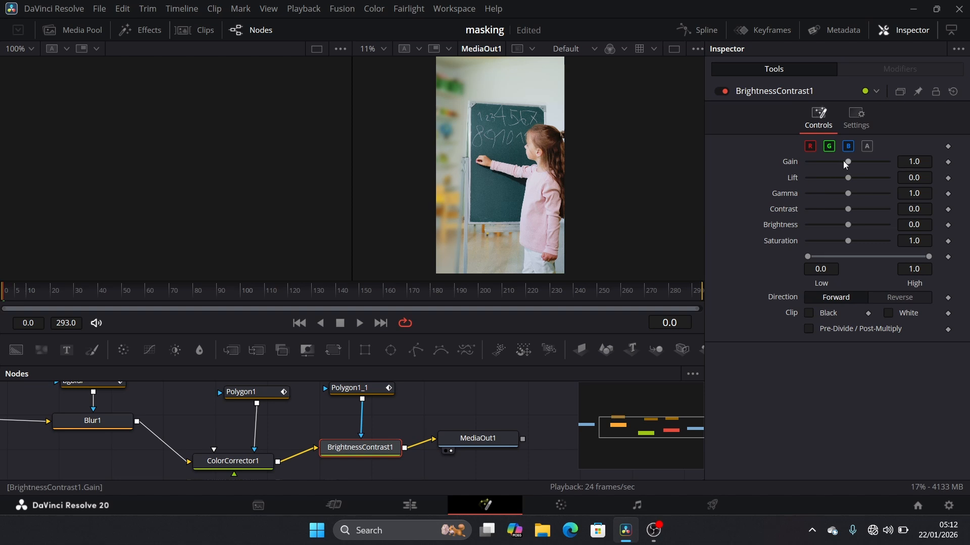
left_click_drag(848, 161, 850, 167)
left_click_drag(849, 216, 857, 213)
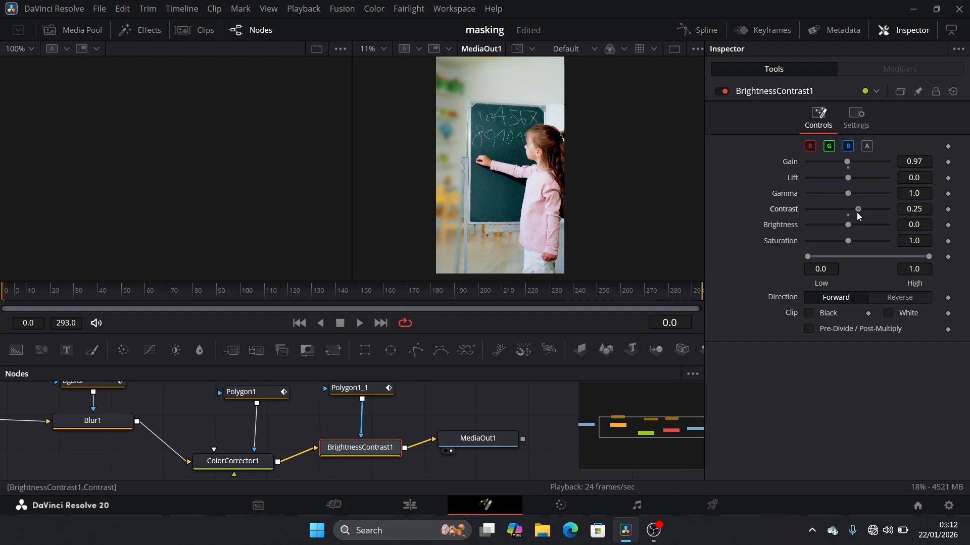
mouse_move(444, 334)
left_mouse_down()
mouse_move(455, 429)
mouse_move(445, 345)
left_mouse_up()
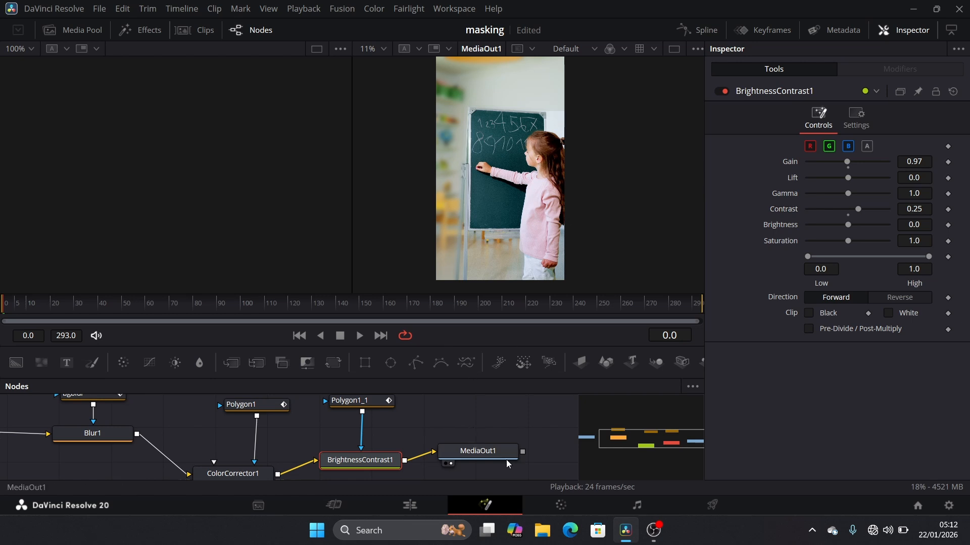
Step: Switch to the Color page, show the Window mask tools, and hide the clip thumbnails to enlarge the viewer
left_click(555, 508)
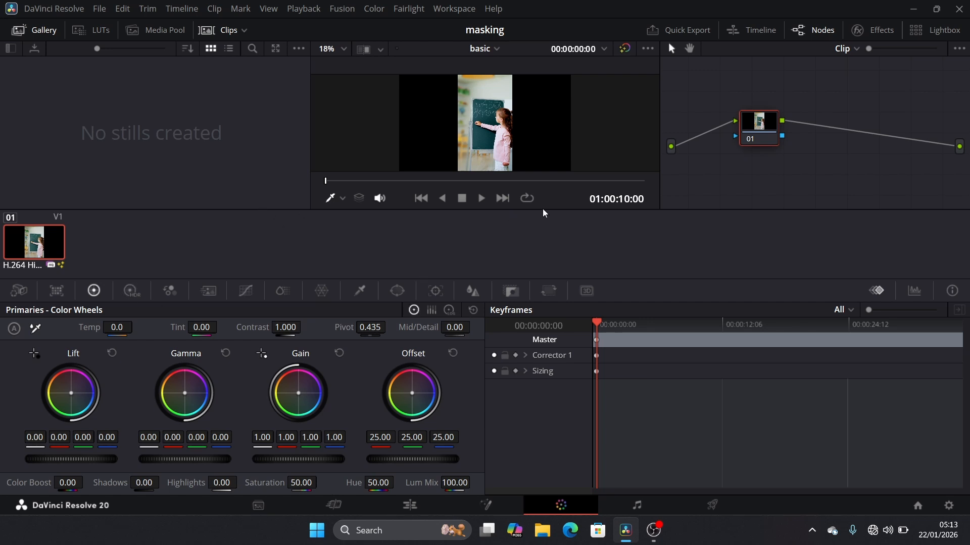
left_click(395, 297)
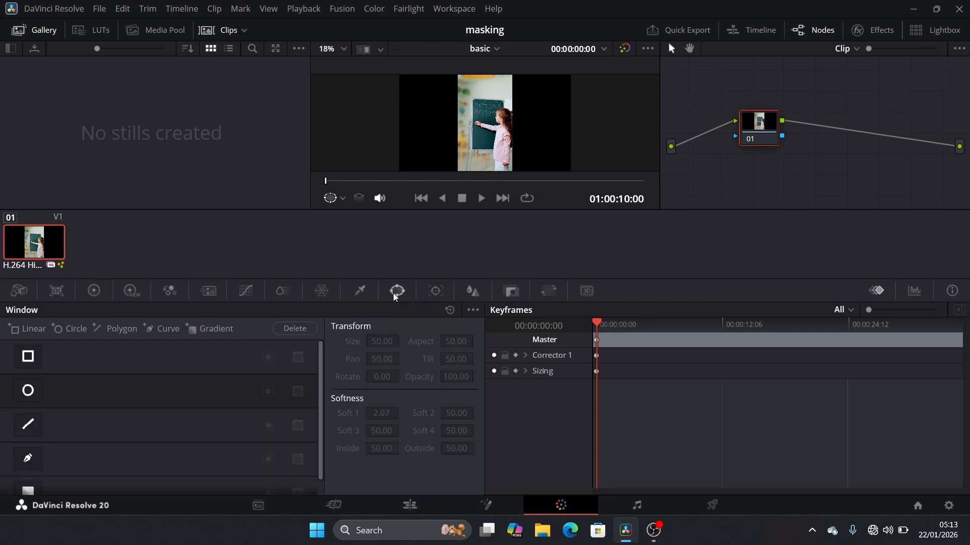
left_click(212, 35)
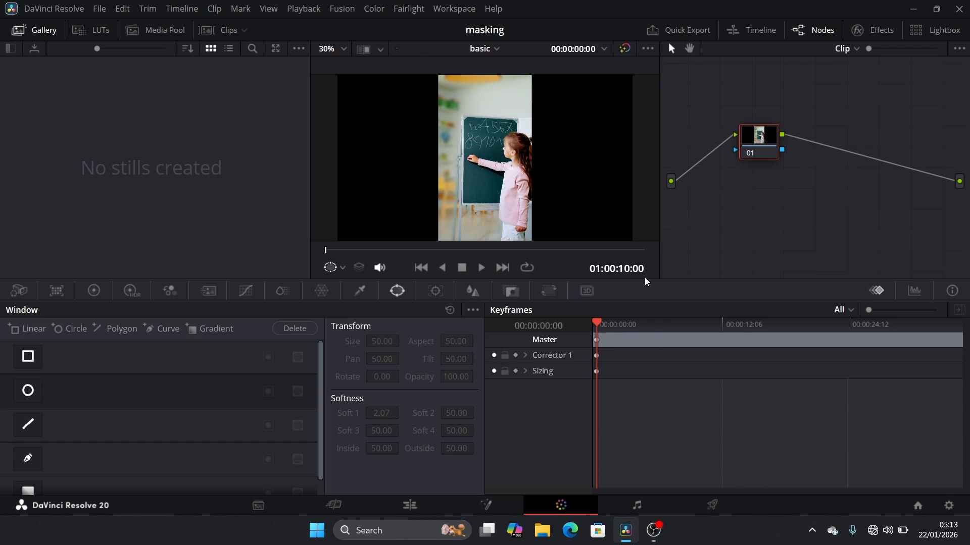
Step: Add a circle window, stretch it into a tall oval with aspect about 37.82, and position it at about pan 50.65, tilt 49.77
left_click(36, 395)
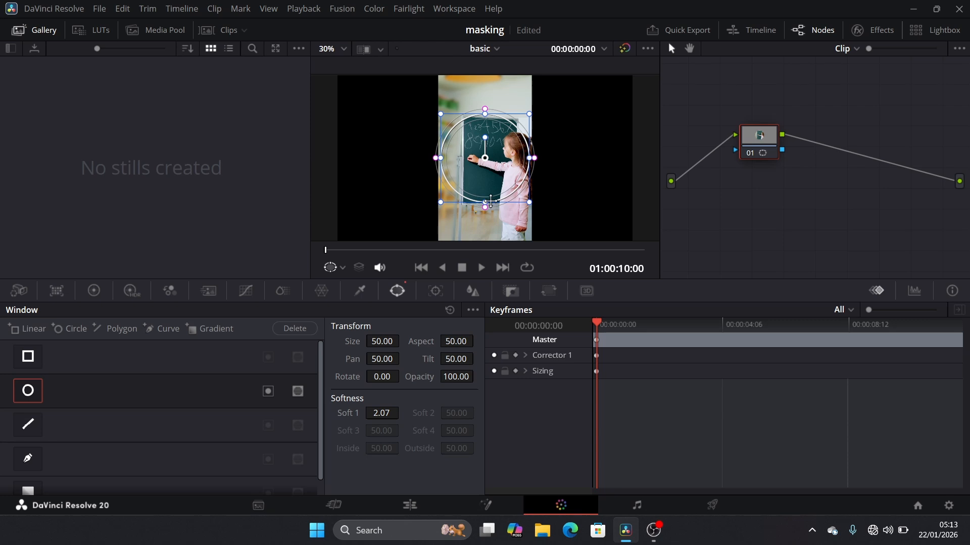
left_click_drag(489, 205, 486, 210)
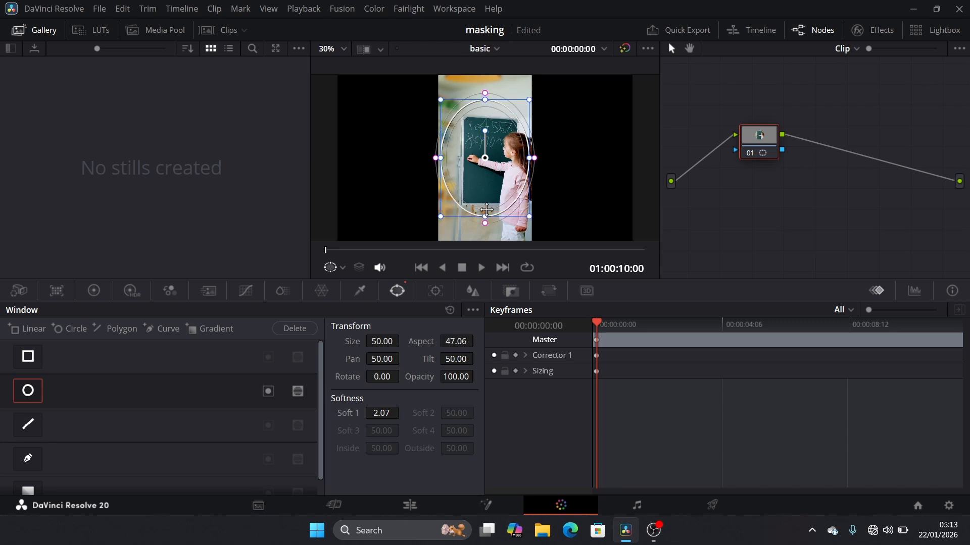
left_click_drag(498, 165, 493, 161)
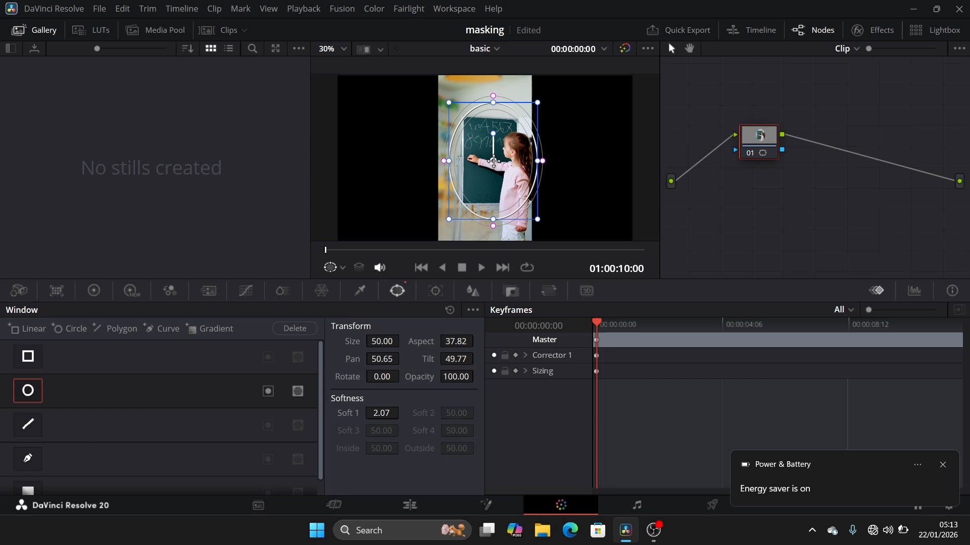
left_click(943, 467)
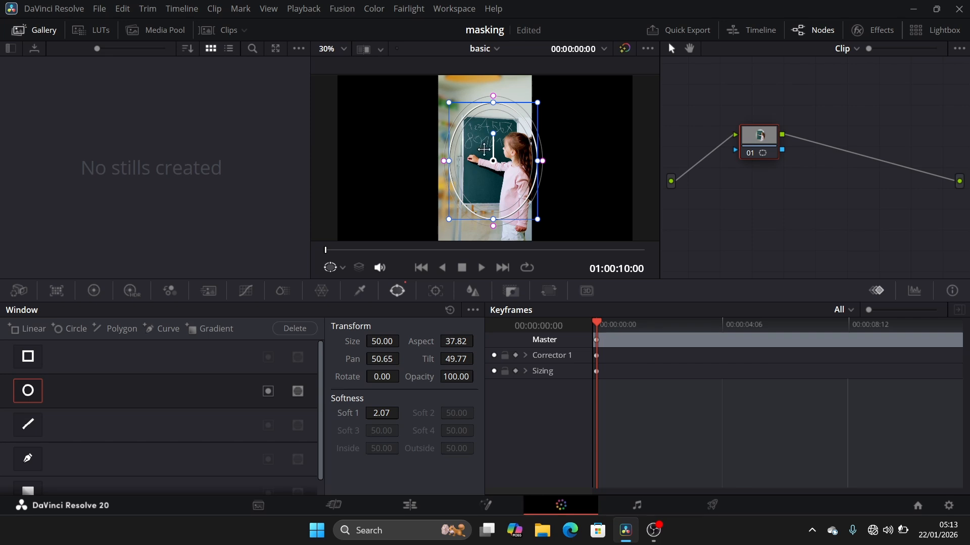
Step: In the primary color wheels, shift gamma toward magenta, gain toward blue (about 0.73, 1.04, 1.37), and offset toward orange (about 33.72, 23.34, 13.10)
left_click(96, 292)
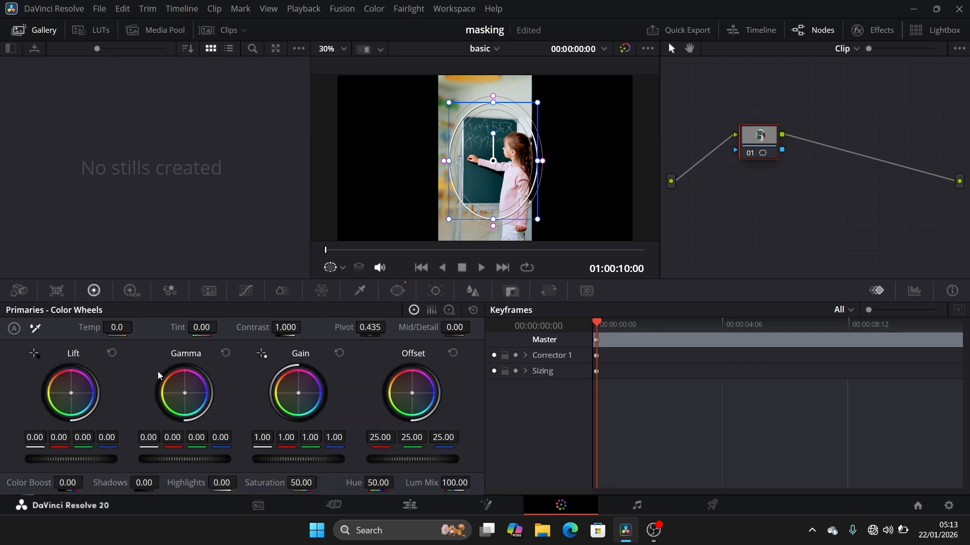
left_click_drag(185, 393, 189, 388)
left_click_drag(301, 396, 305, 399)
left_click_drag(412, 393, 407, 389)
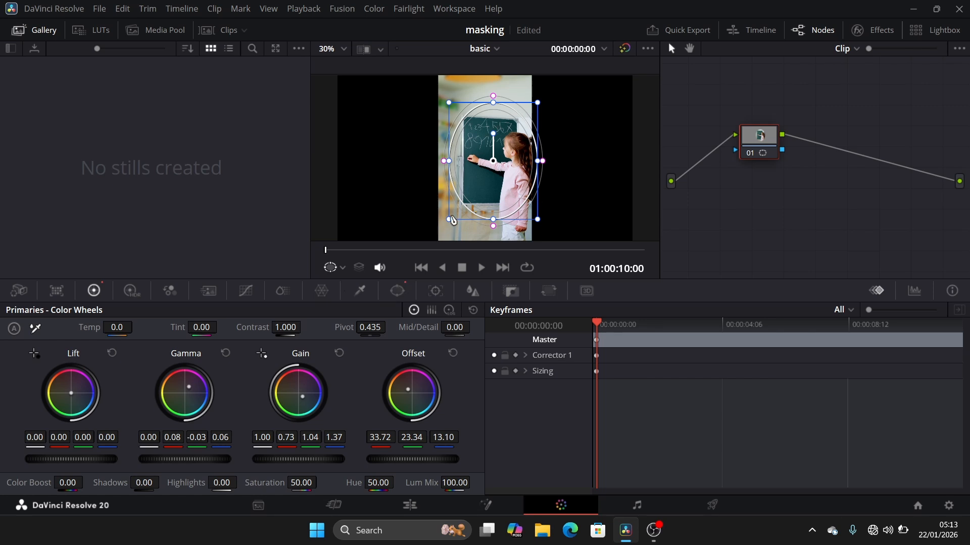
Step: Try the circle window's mask mode, then invert the window instead and reposition it at about pan 50.90, tilt 50.48
left_click(397, 291)
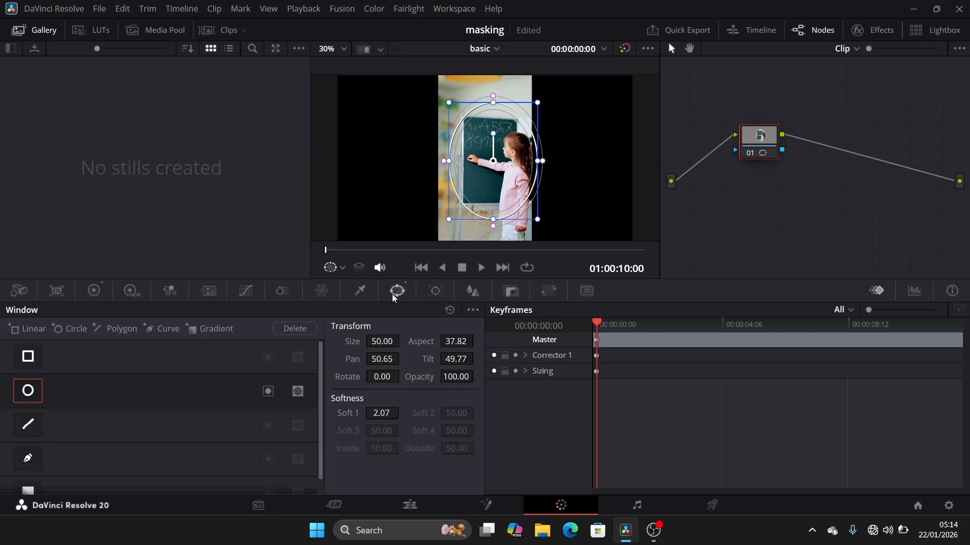
left_click(299, 396)
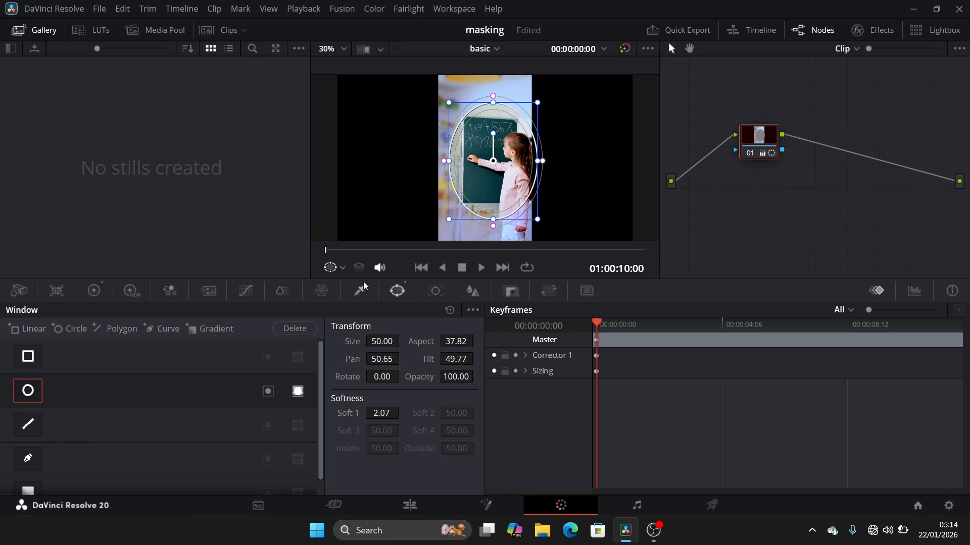
left_click(297, 397)
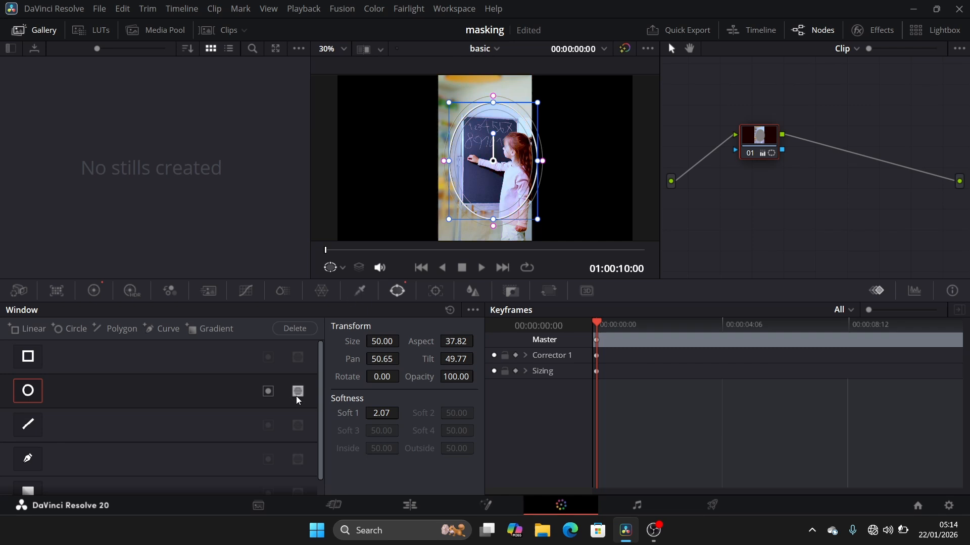
left_click(268, 394)
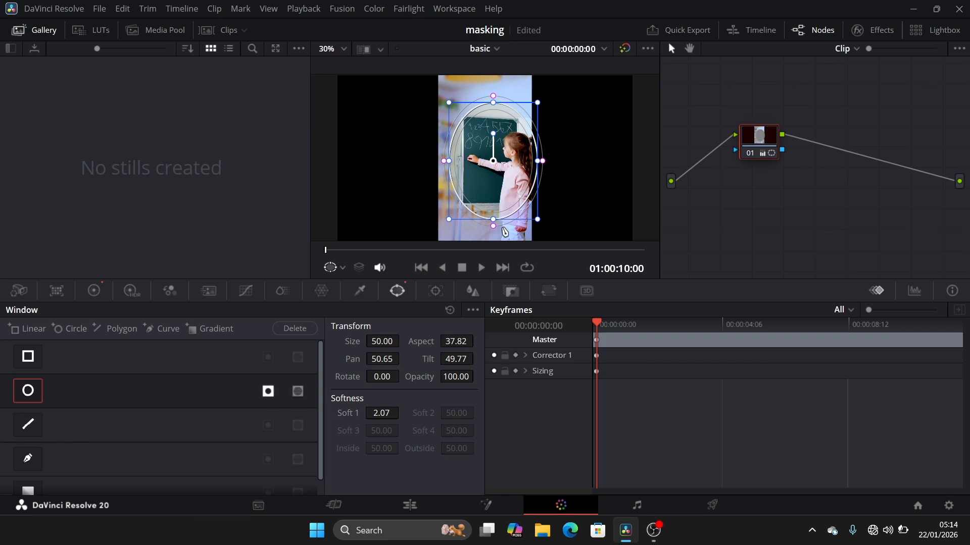
left_click_drag(585, 180, 477, 172)
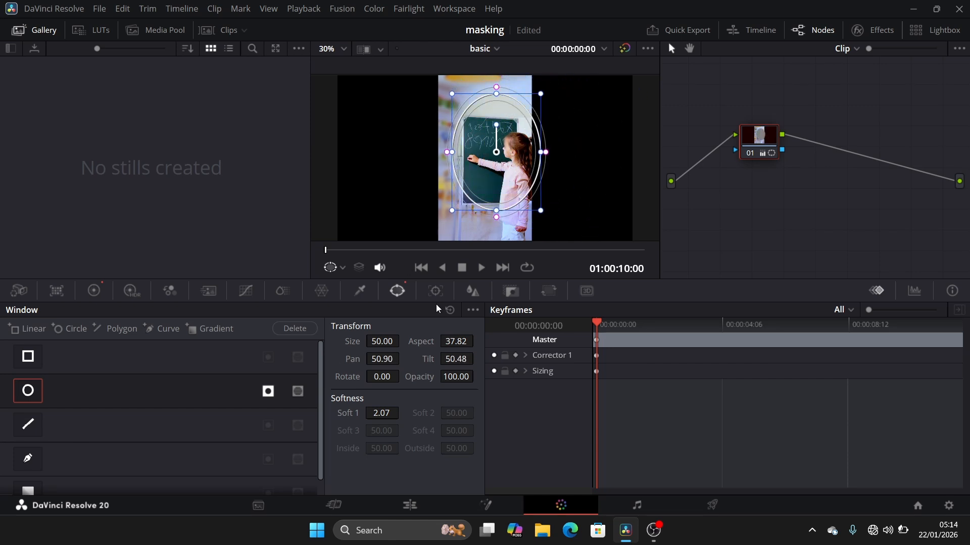
Step: Switch to the Edit page and enable the basics clip to preview its masked shapes at 01:00:02:14
left_click(435, 510)
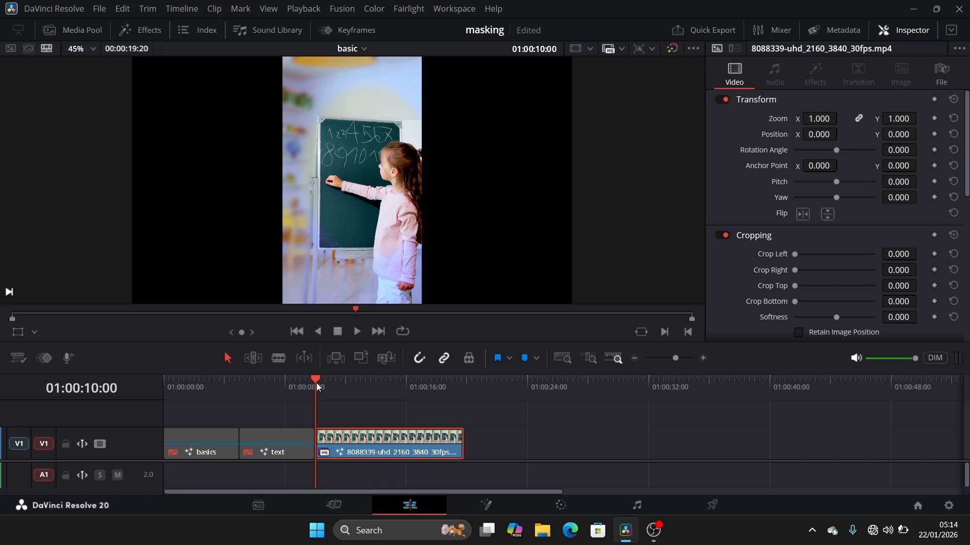
left_click_drag(316, 380, 203, 392)
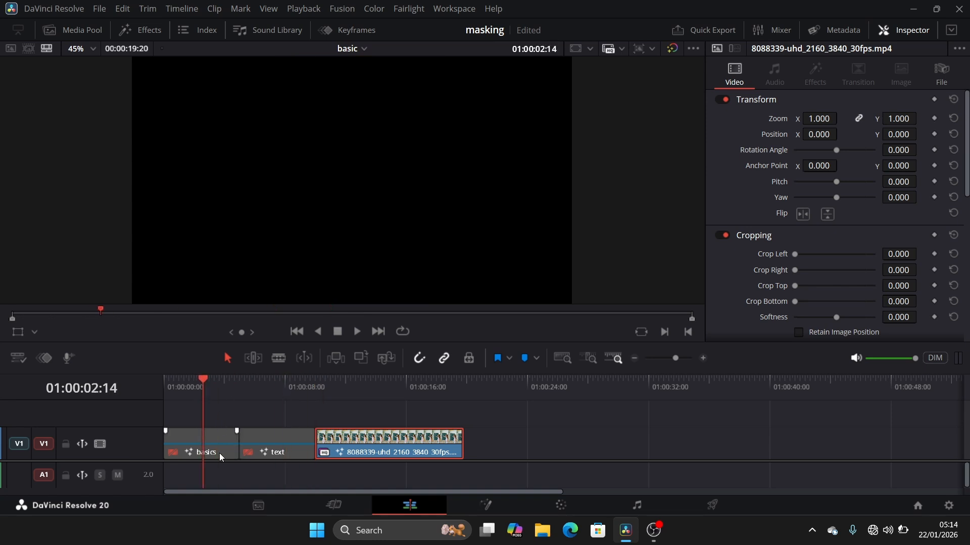
left_click(219, 453)
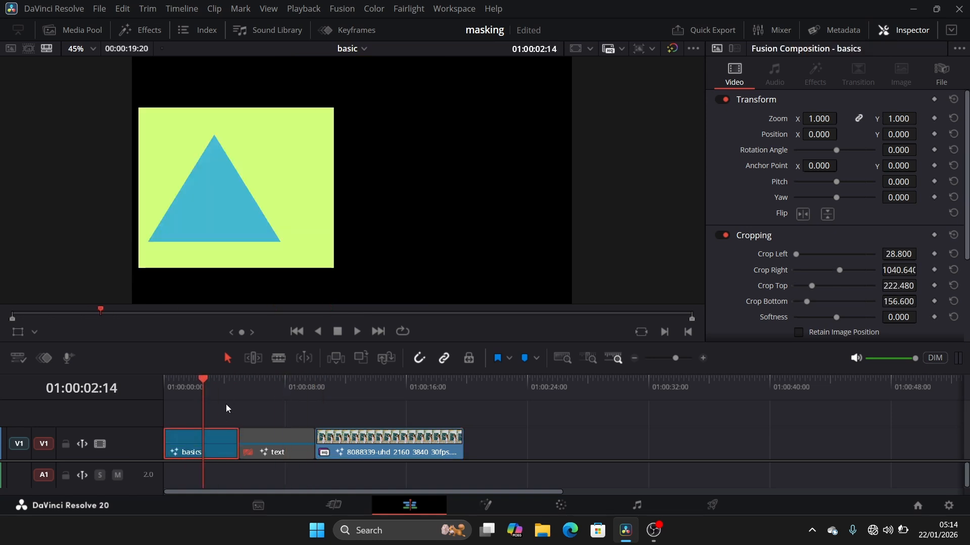
Step: Disable the basics clip, enable the text clip to preview it at 01:00:05:23, and scrub back to 01:00:02:23
left_click(253, 383)
left_click(282, 447)
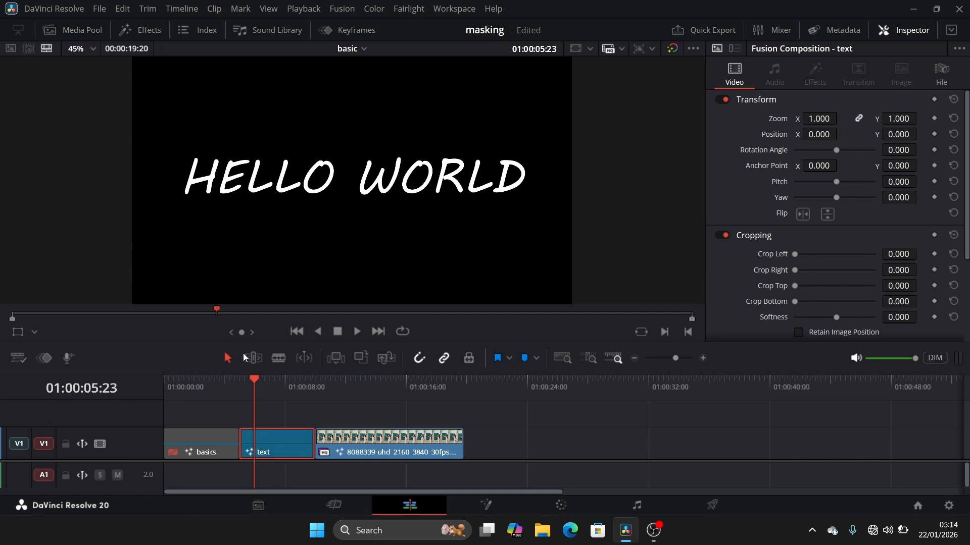
left_click_drag(215, 318, 115, 318)
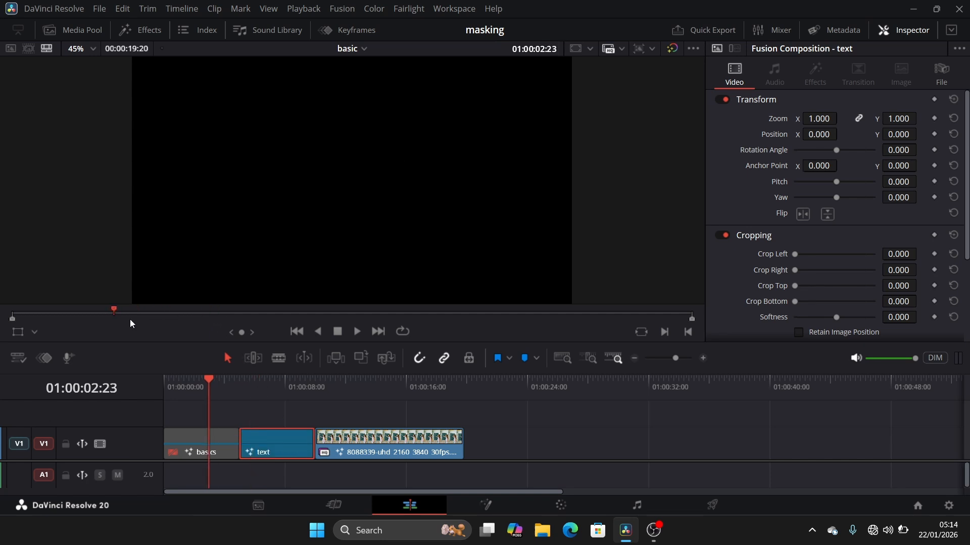
Step: Scrub the chalkboard video clip to 01:00:12:11 and select it to review the masked grade
left_click(339, 386)
left_click_drag(338, 384, 353, 380)
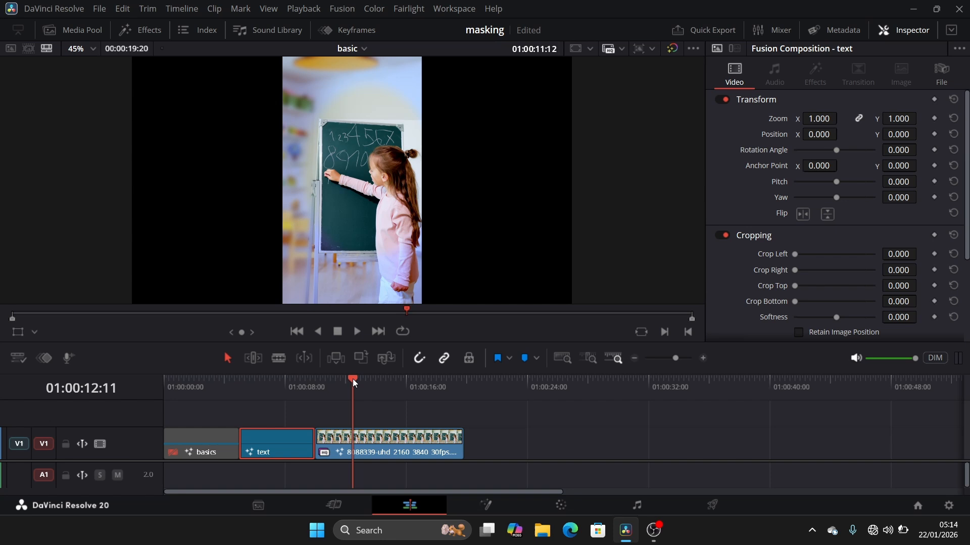
left_click(385, 442)
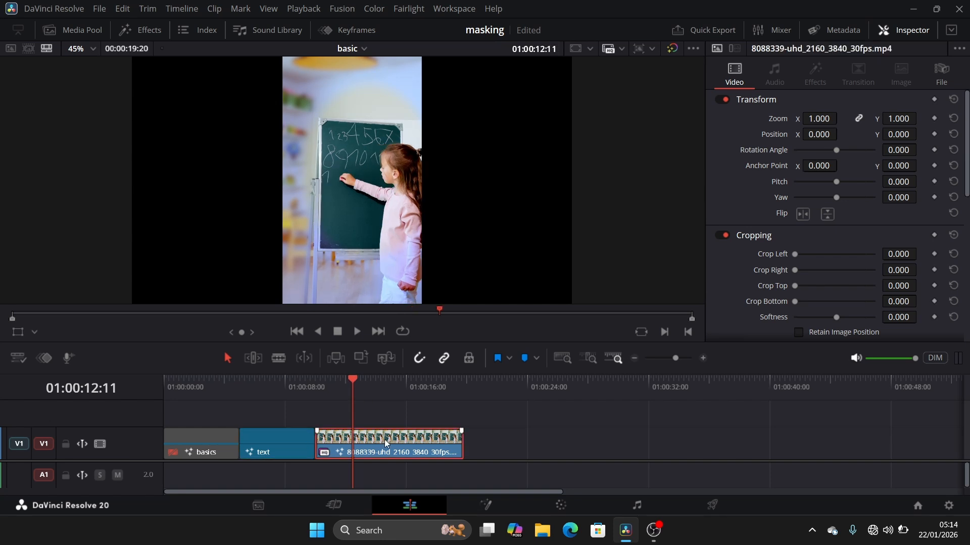